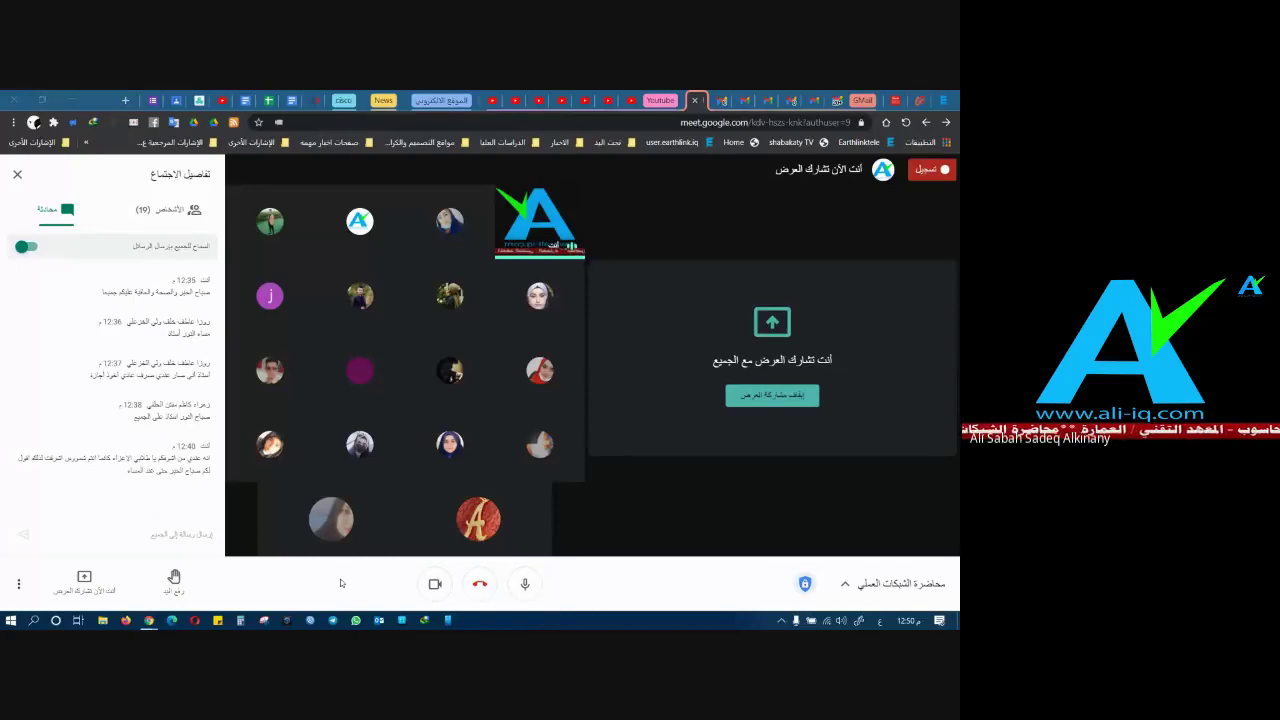
pyautogui.click(915, 621)
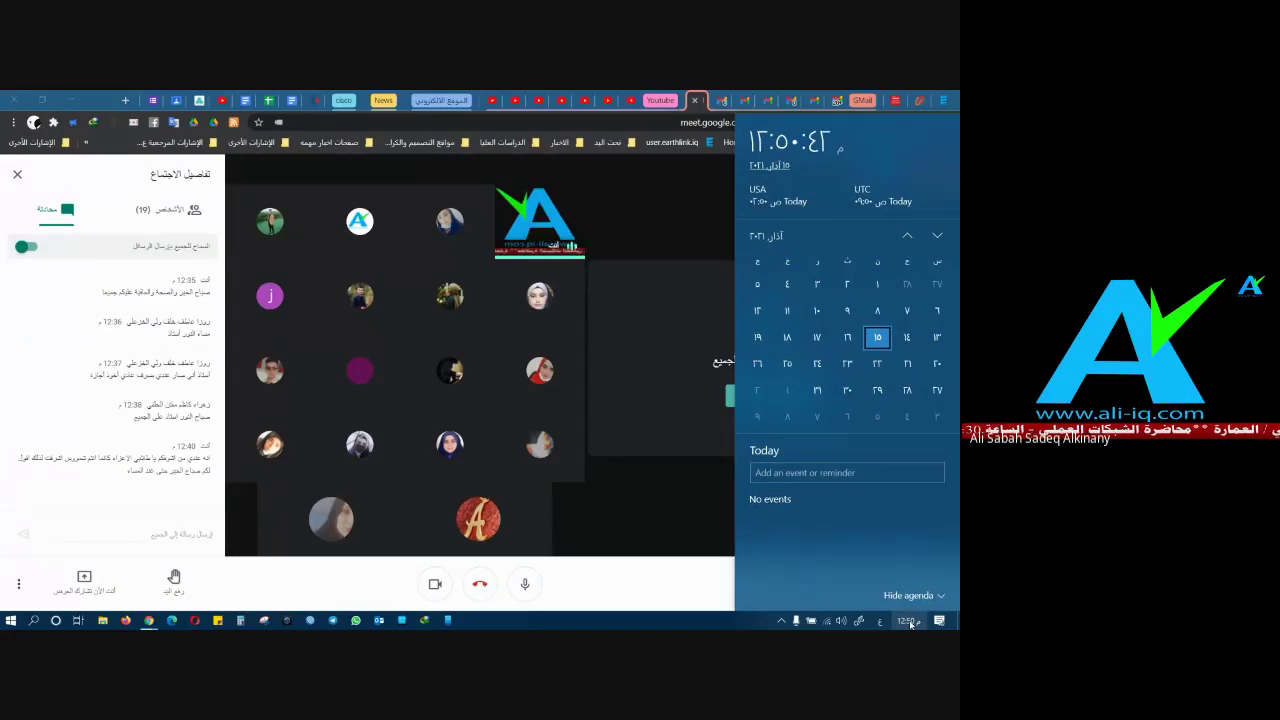
pyautogui.click(910, 621)
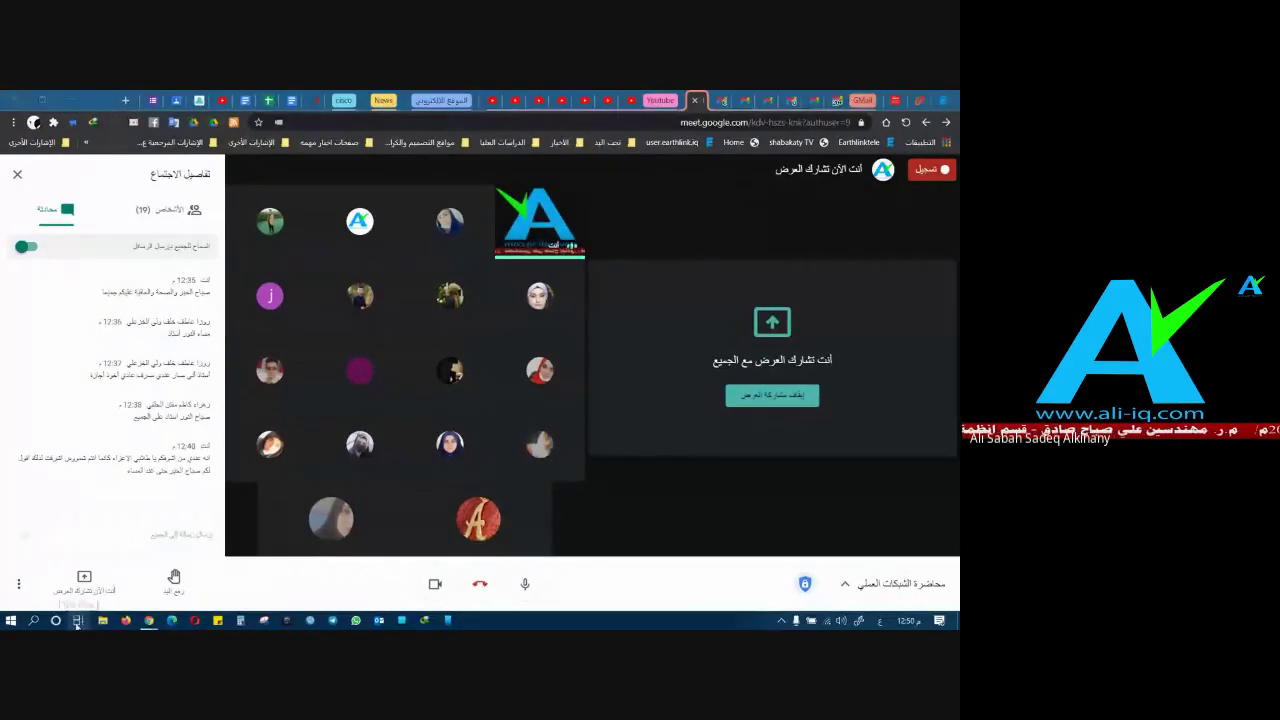
# Step: Switch to Cisco Packet Tracer and place a Laptop-PT end device in the empty logical workspace
pyautogui.click(77, 620)
pyautogui.click(79, 135)
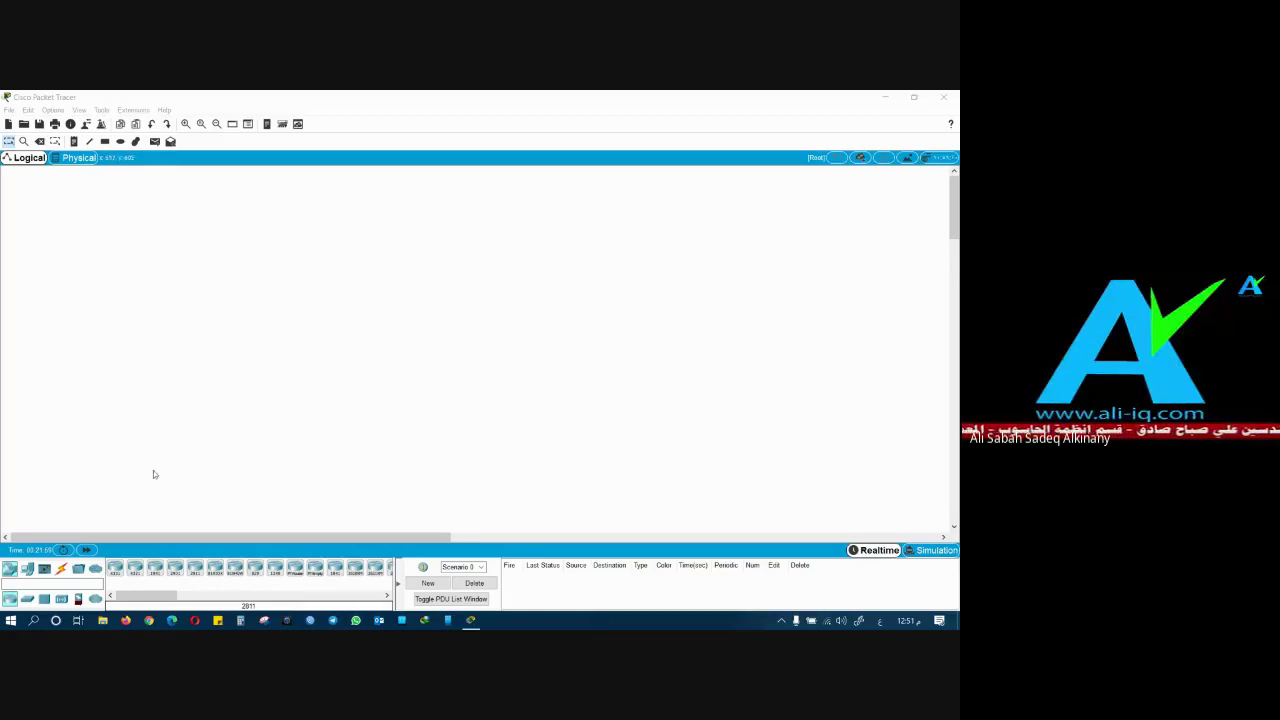
pyautogui.click(27, 568)
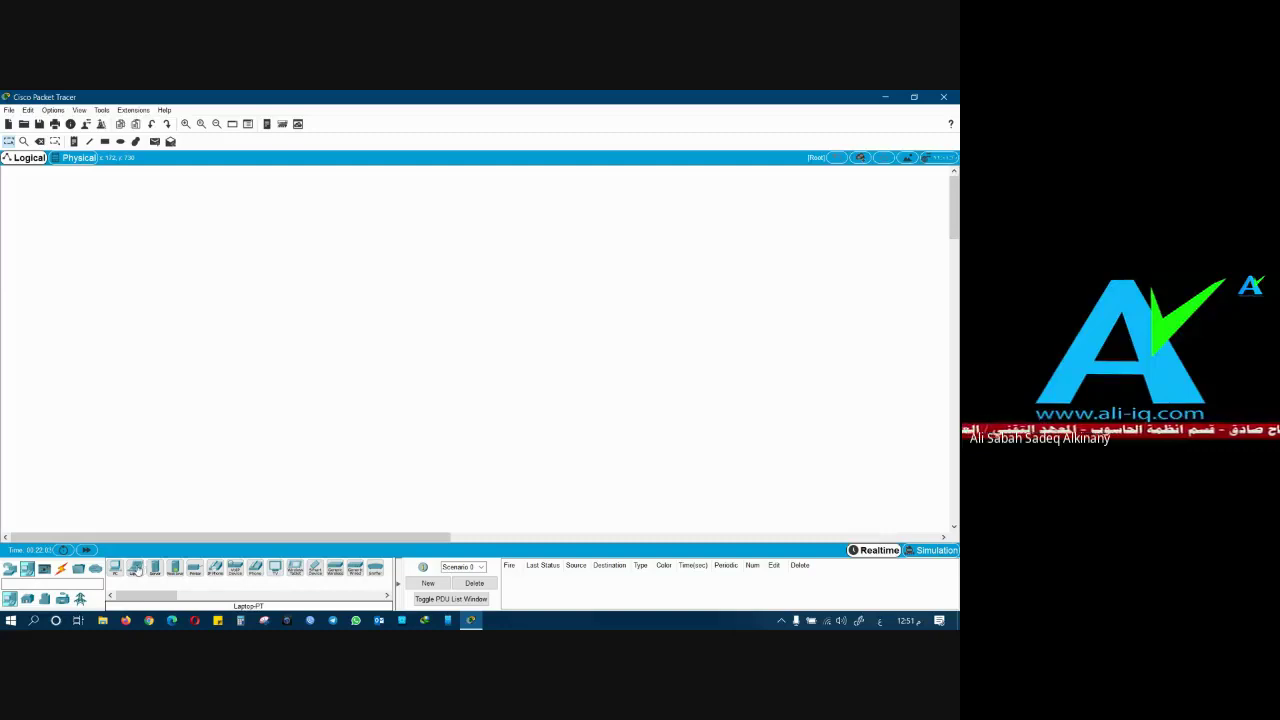
pyautogui.moveTo(135, 569); pyautogui.dragTo(62, 332)
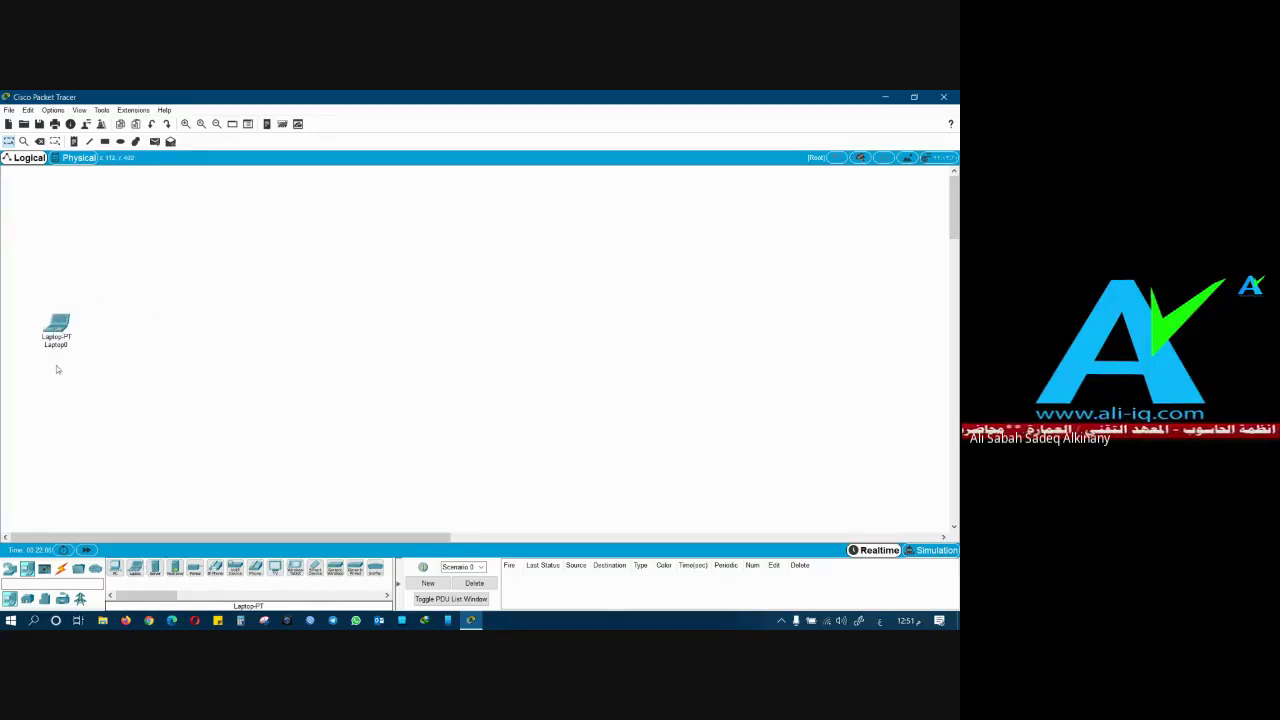
# Step: Replace the laptop's built-in Ethernet module with the WPC300N wireless module and close its device window
pyautogui.moveTo(54, 349)
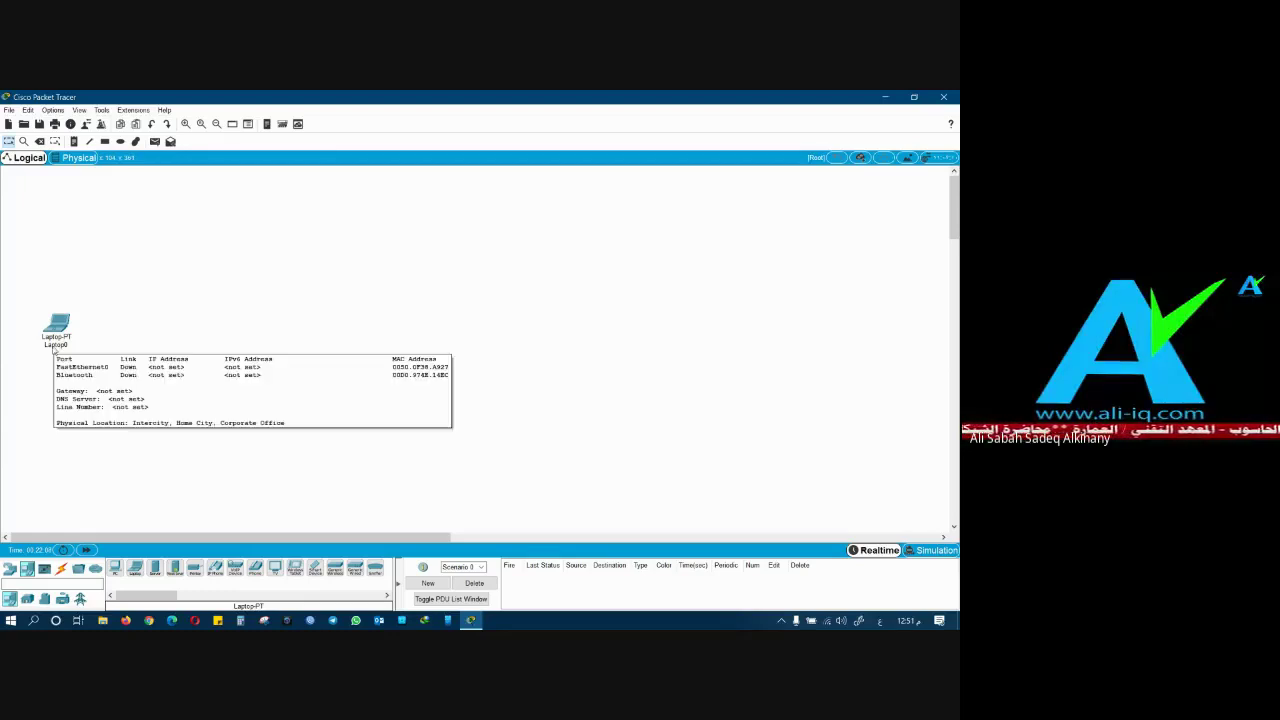
pyautogui.click(56, 328)
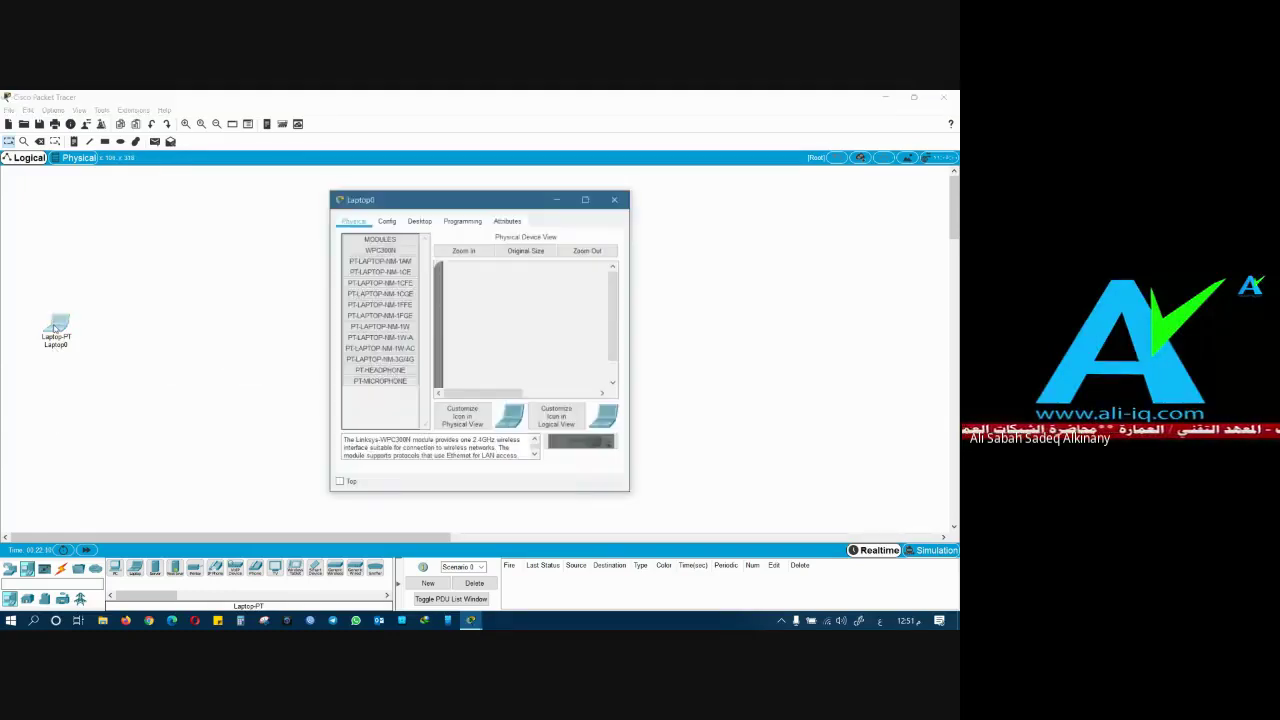
pyautogui.click(387, 221)
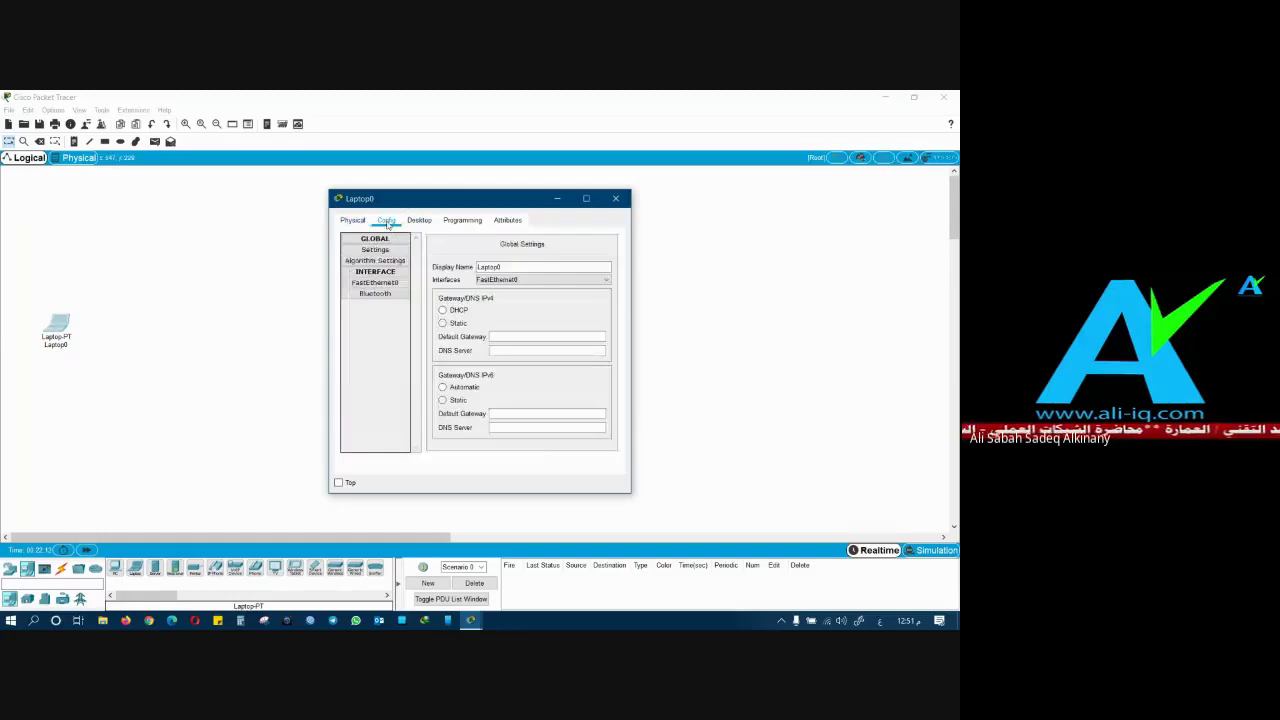
pyautogui.click(424, 222)
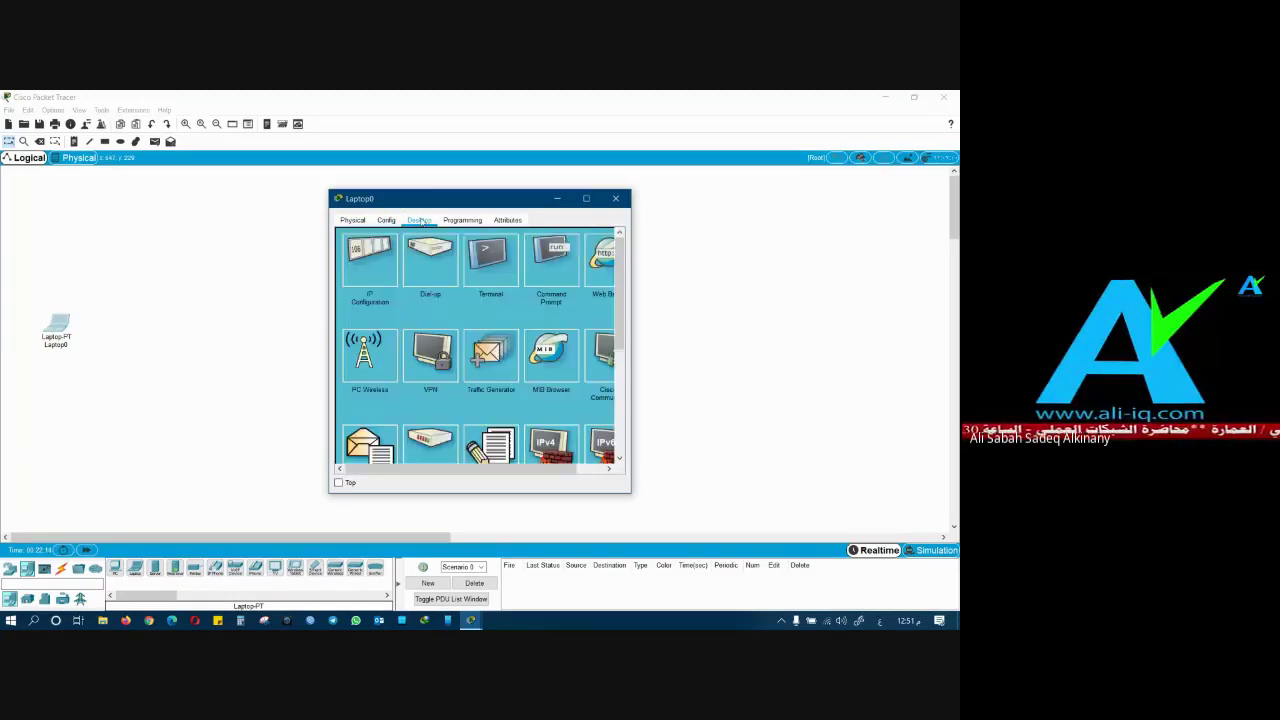
pyautogui.click(462, 221)
pyautogui.click(354, 221)
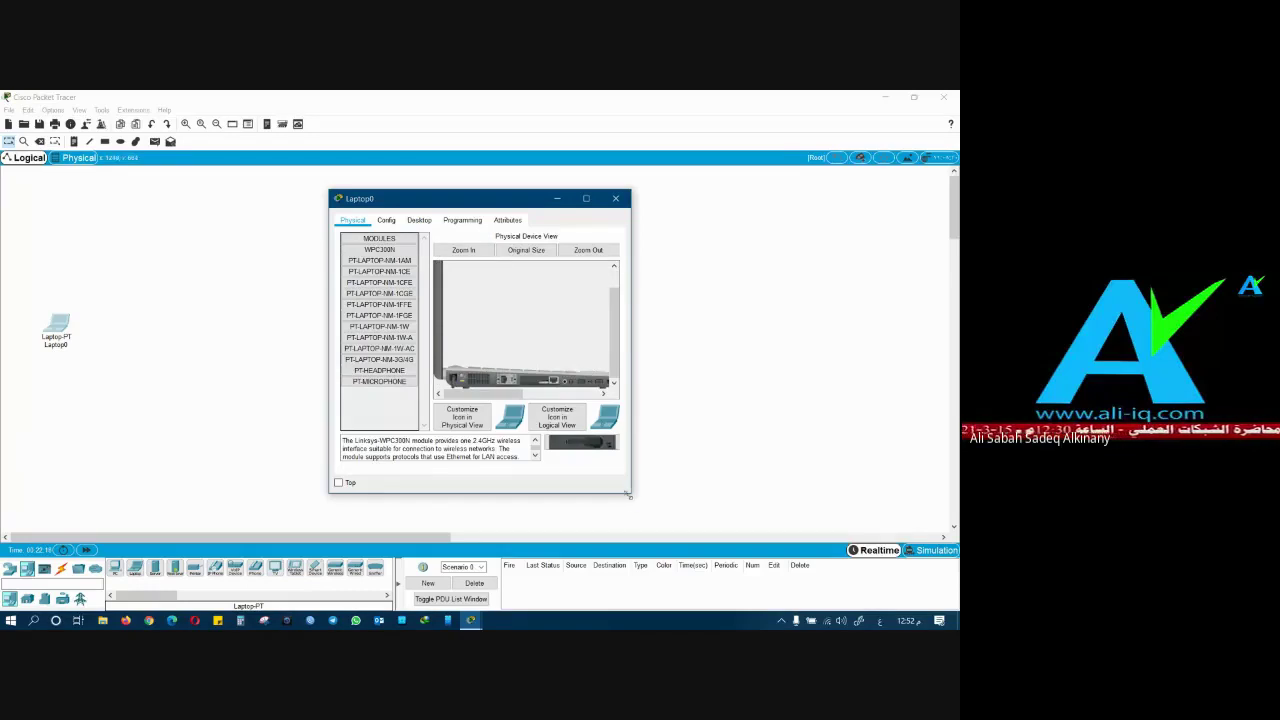
pyautogui.moveTo(630, 492); pyautogui.dragTo(907, 519)
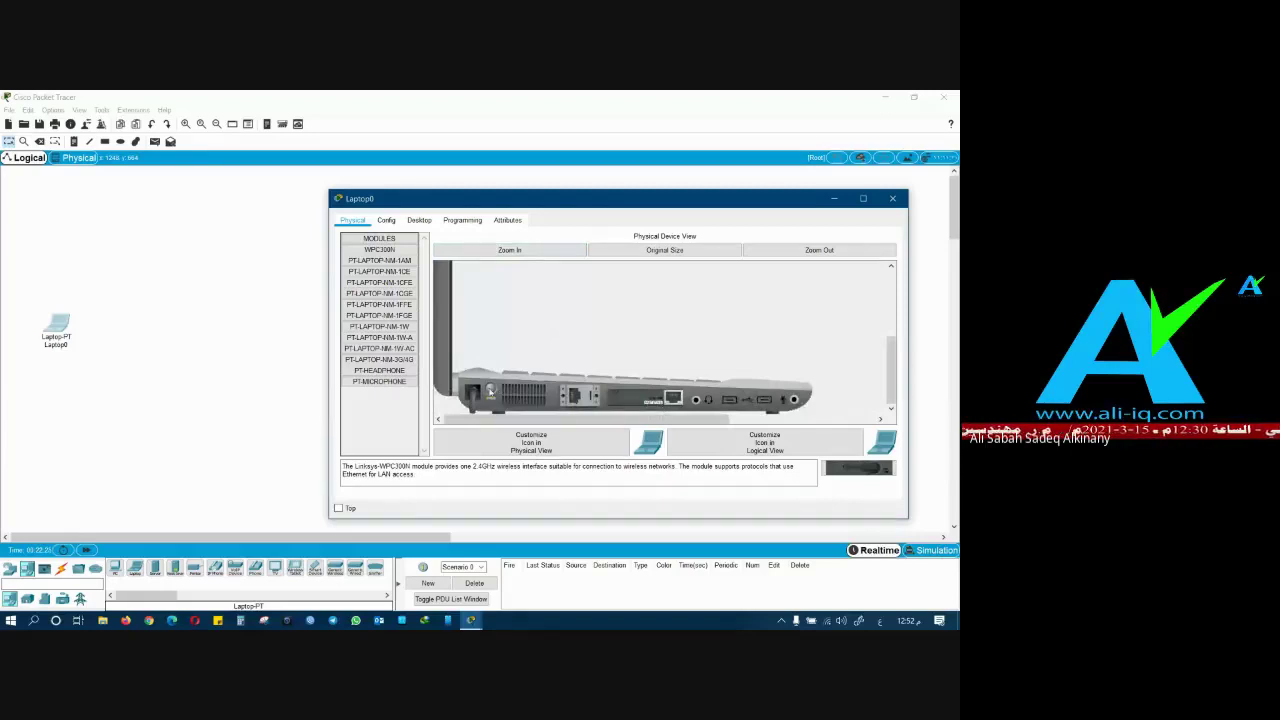
pyautogui.moveTo(626, 402); pyautogui.dragTo(380, 410)
pyautogui.moveTo(858, 468); pyautogui.dragTo(646, 400)
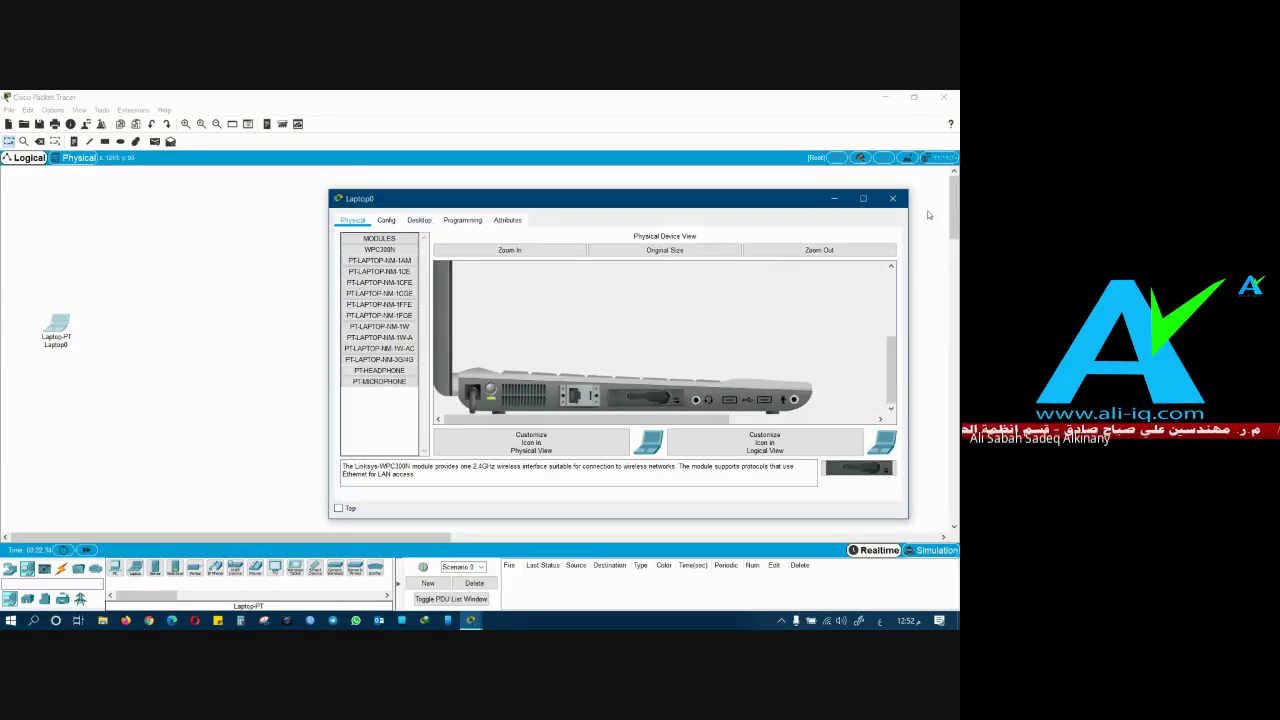
pyautogui.click(893, 199)
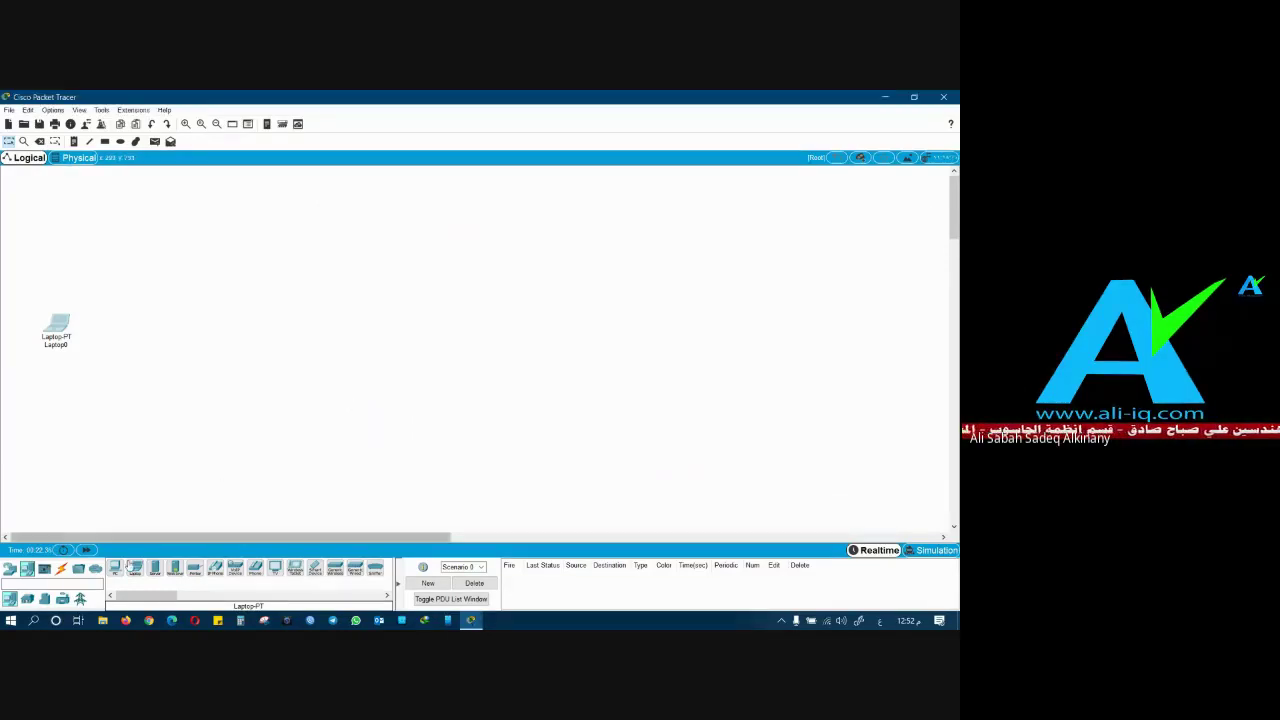
# Step: Place a HomeRouter-PT-AC wireless router beside the laptop in the workspace
pyautogui.click(8, 570)
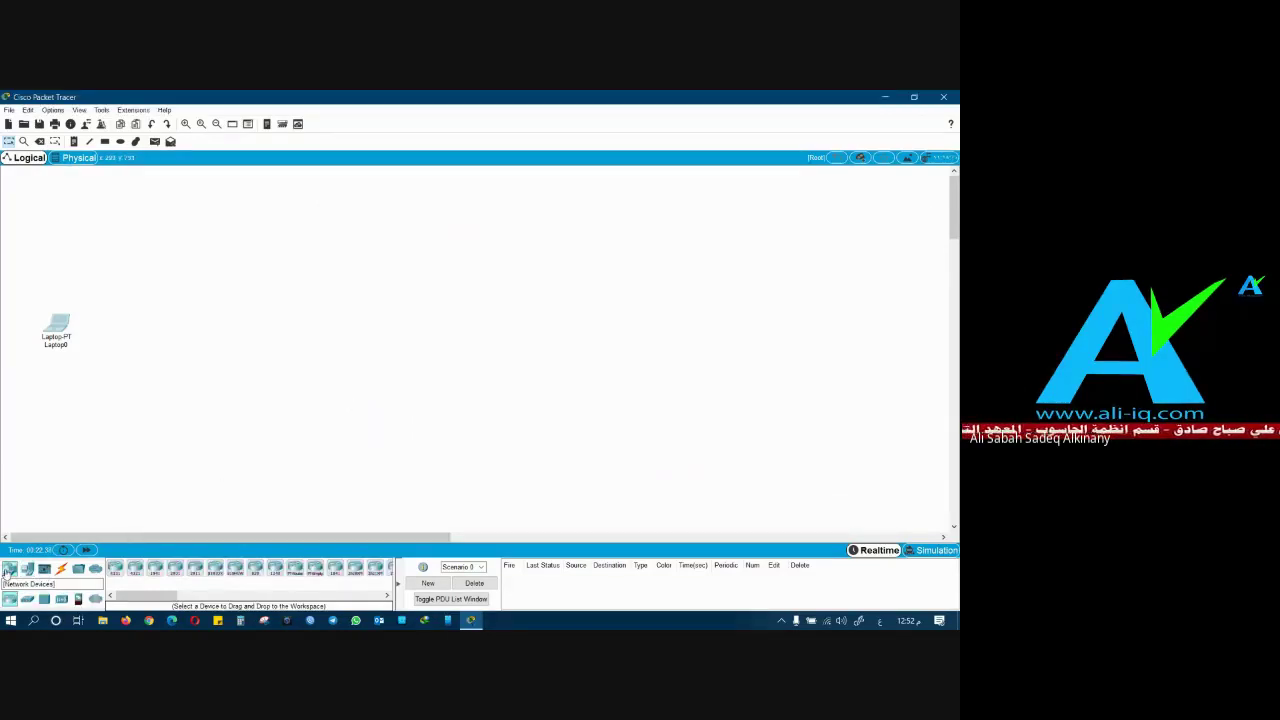
pyautogui.click(61, 599)
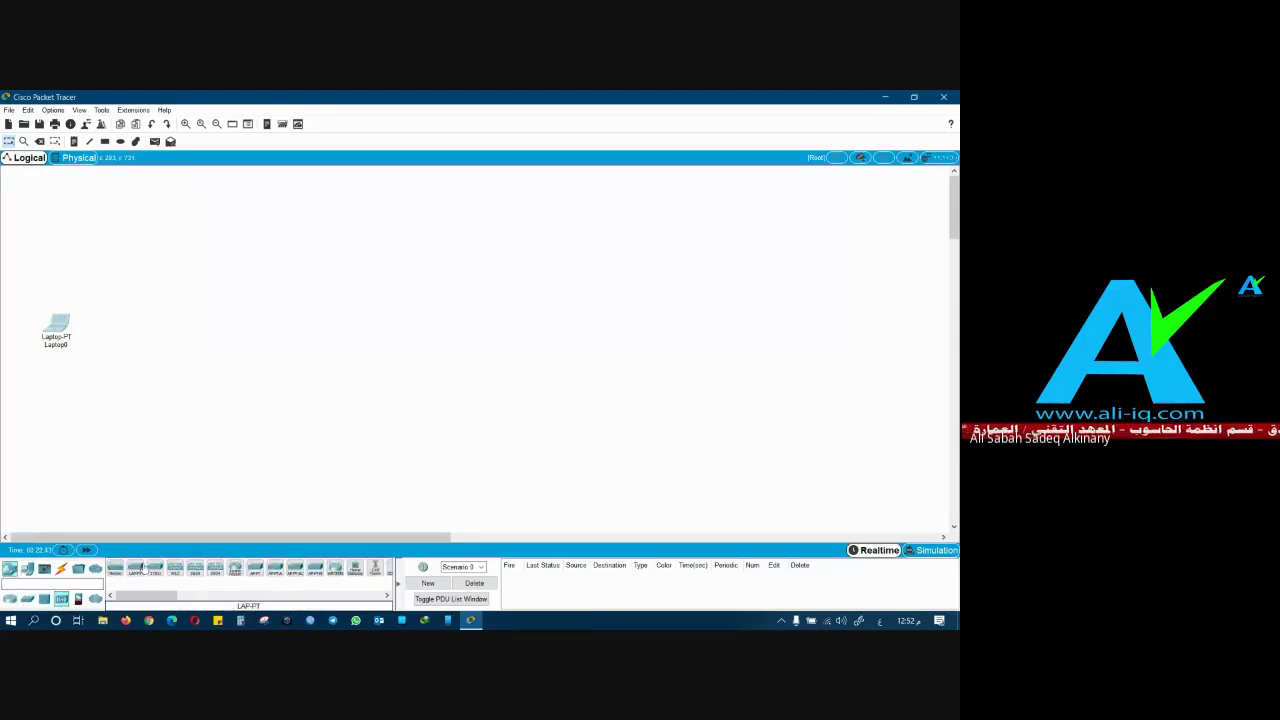
pyautogui.moveTo(236, 568); pyautogui.dragTo(128, 334)
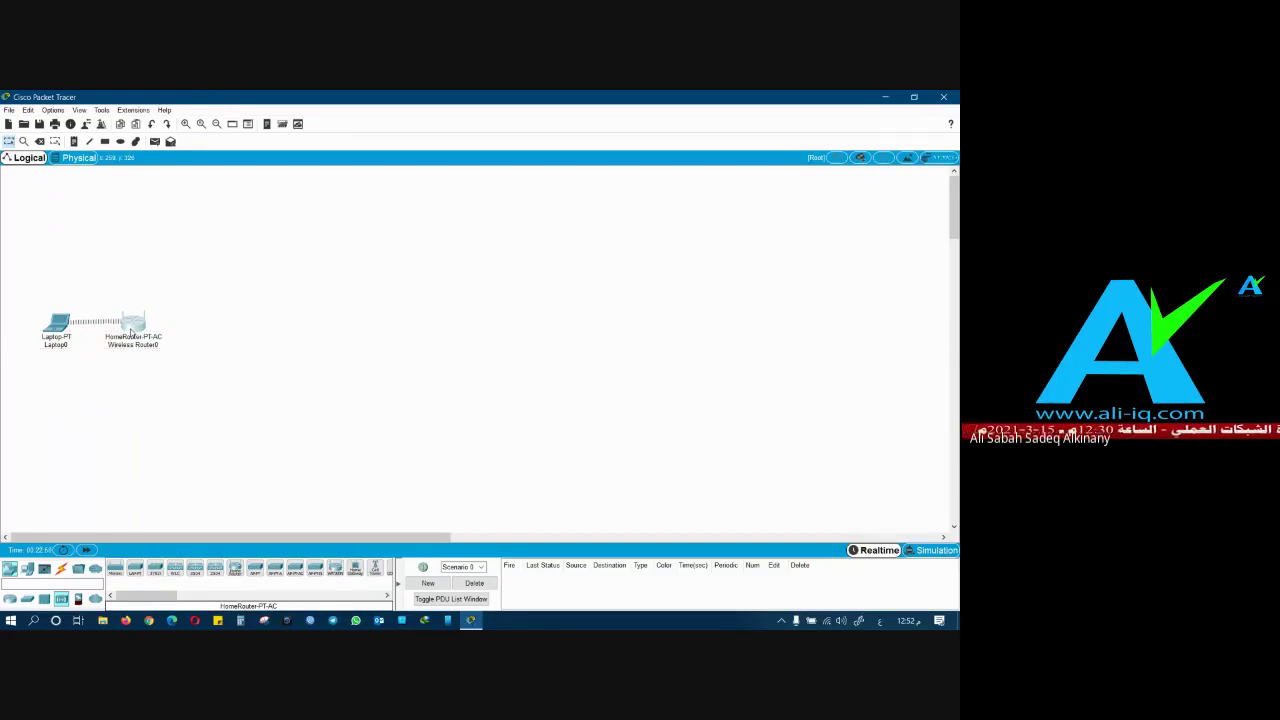
# Step: Examine the wireless router's rear ports, its network setup with router IP and DHCP server settings, and its basic wireless settings
pyautogui.click(131, 325)
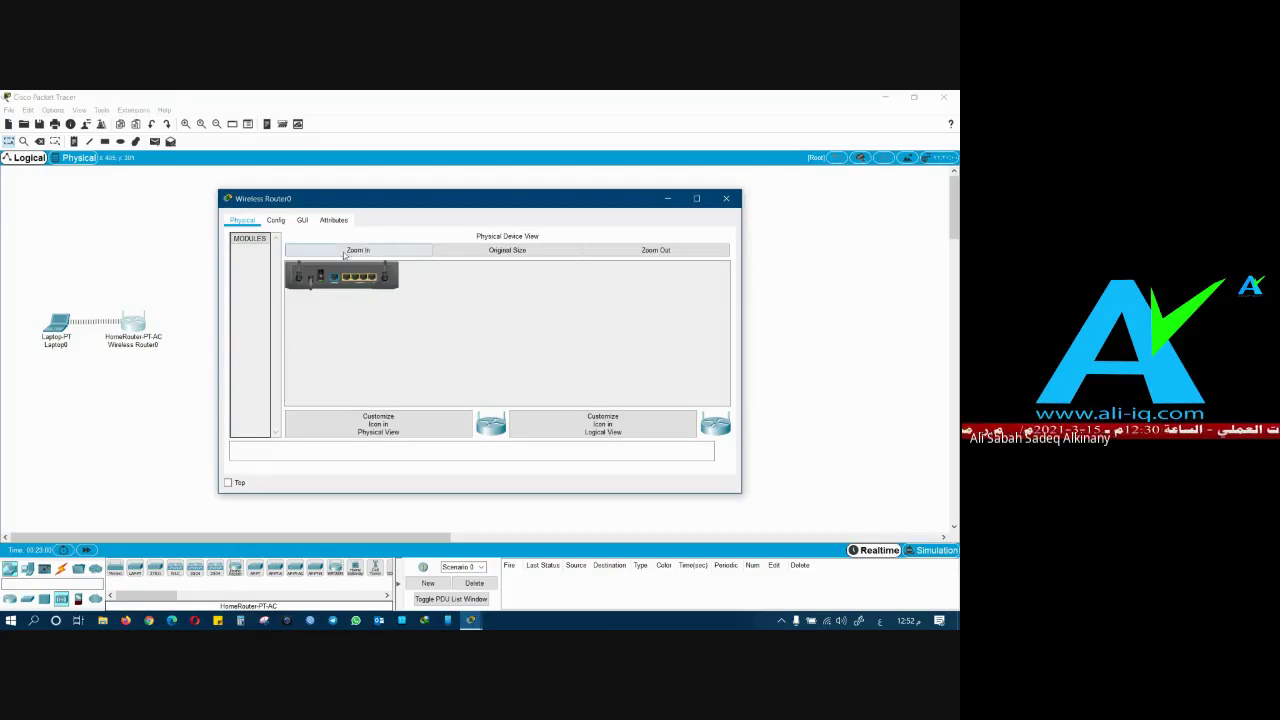
pyautogui.click(344, 253)
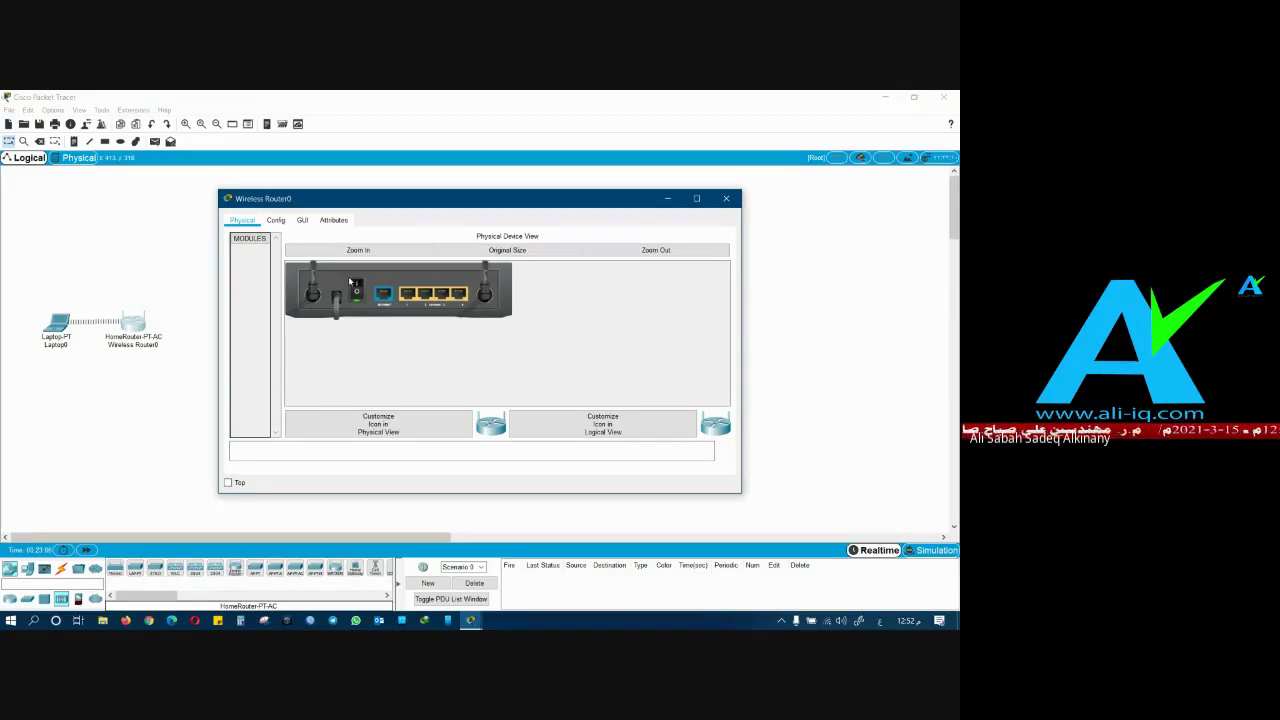
pyautogui.click(302, 220)
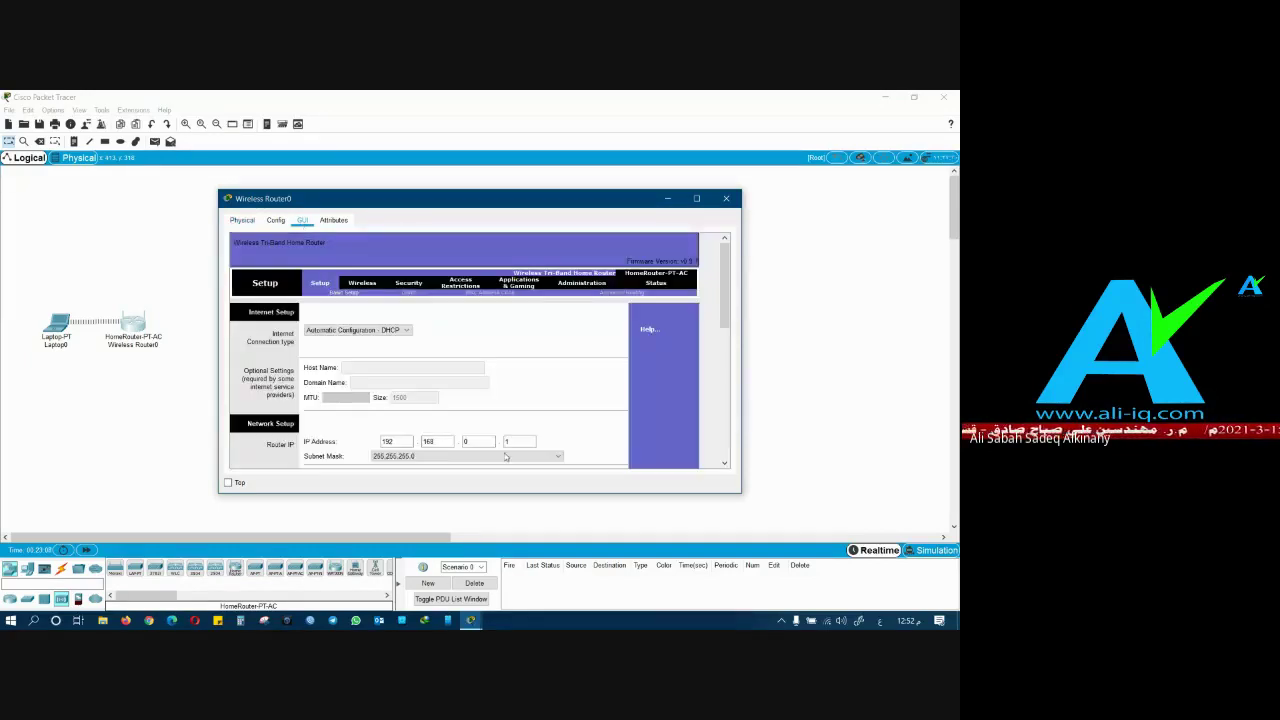
pyautogui.moveTo(528, 494); pyautogui.dragTo(515, 597)
pyautogui.scroll(-3, 297, 390)
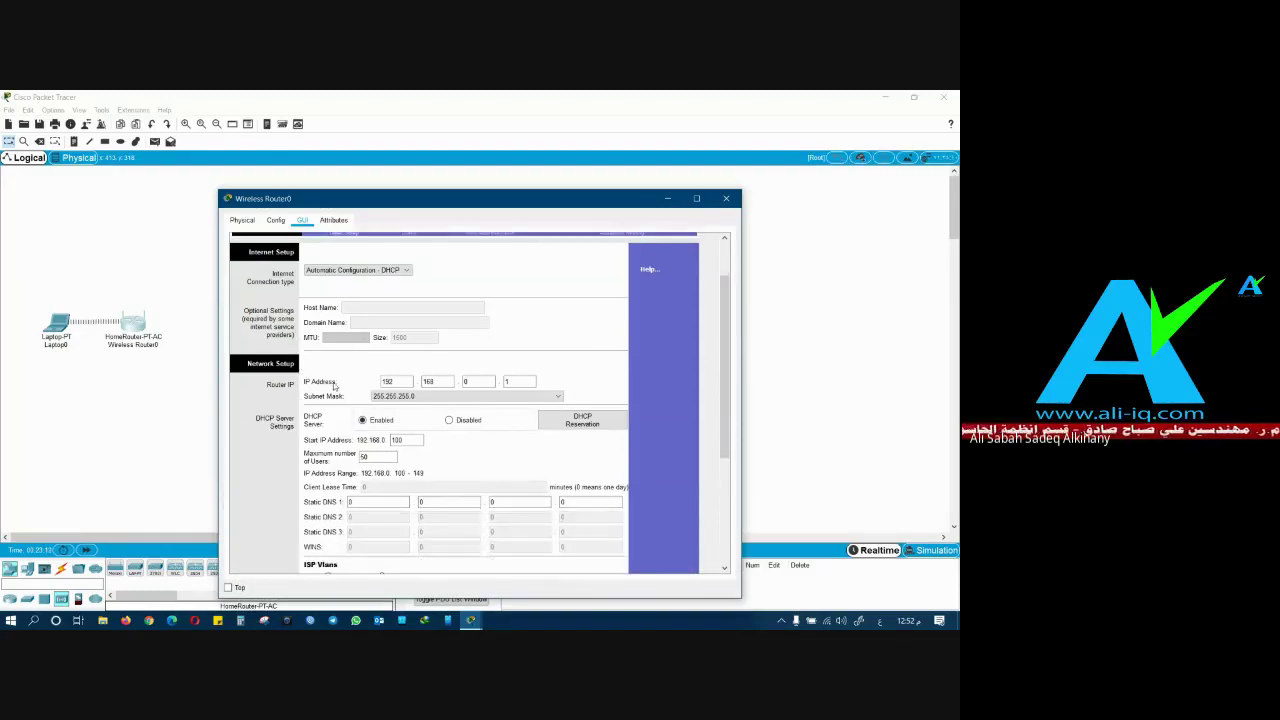
pyautogui.scroll(3, 336, 387)
pyautogui.click(362, 284)
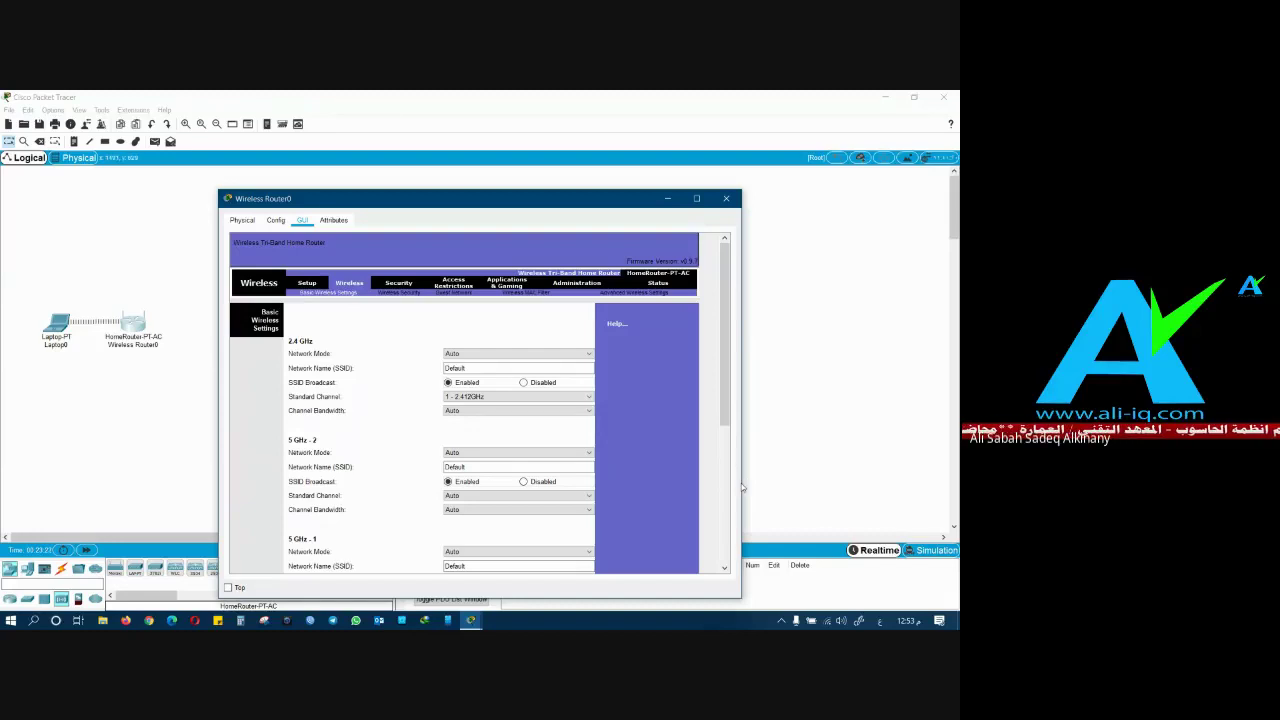
pyautogui.moveTo(741, 483); pyautogui.dragTo(843, 483)
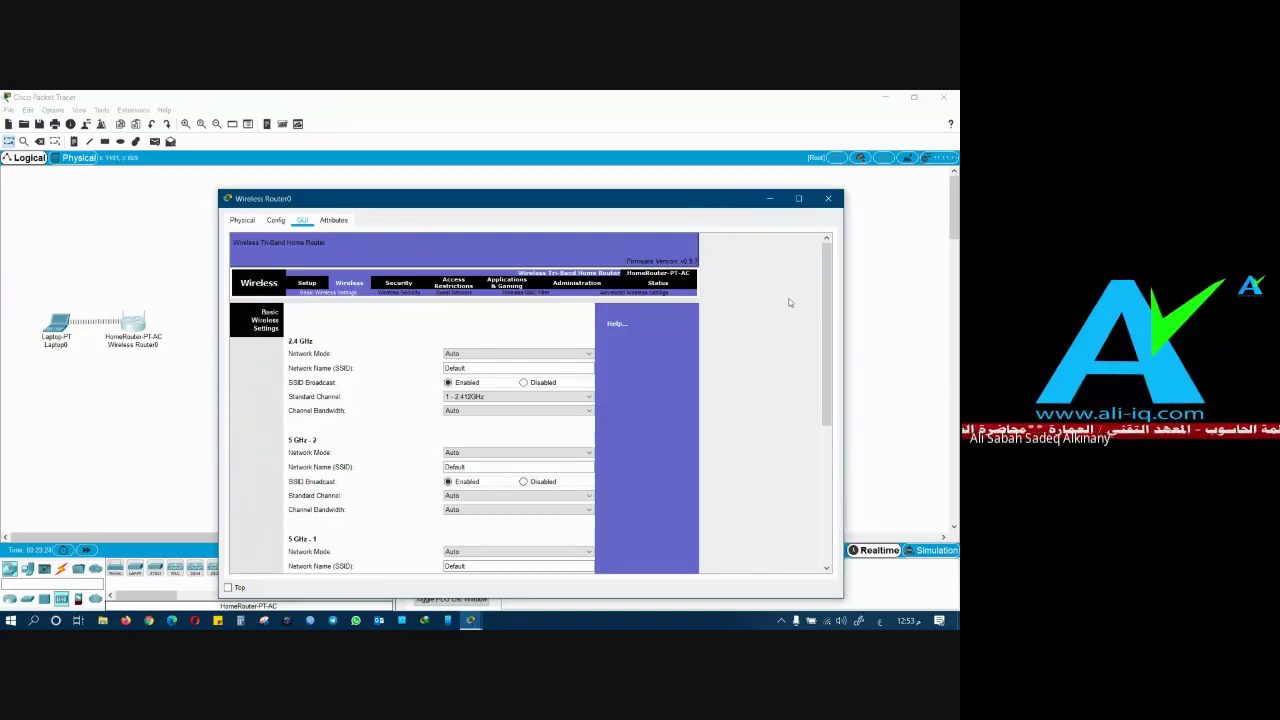
pyautogui.click(828, 198)
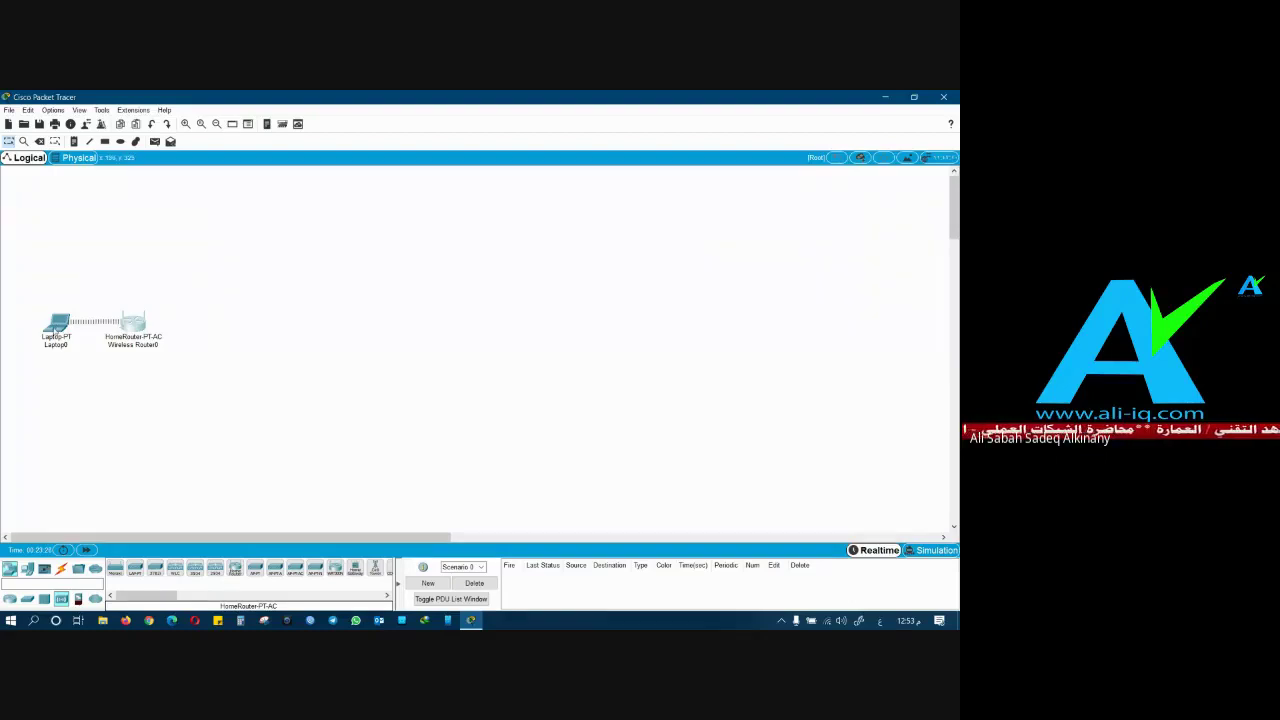
# Step: Inspect the laptop's IP configuration for the Wireless0 interface, with the Windows Magnifier started
pyautogui.moveTo(54, 332)
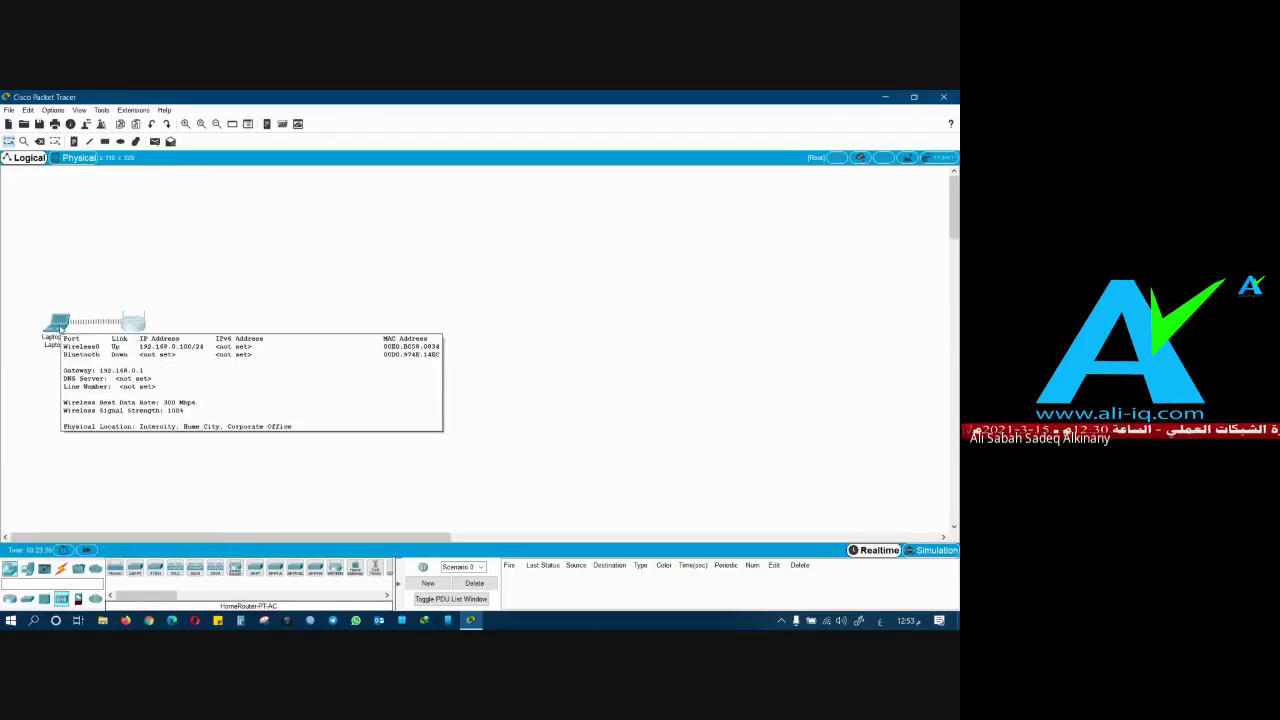
pyautogui.click(60, 328)
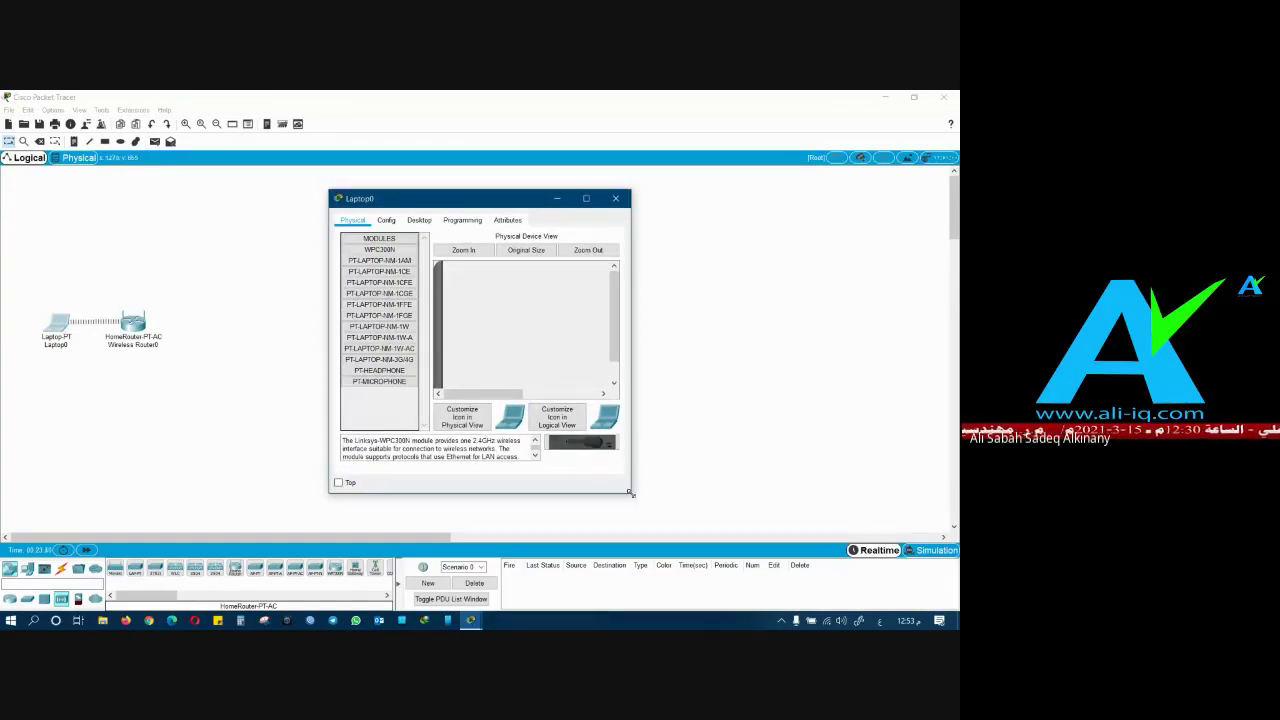
pyautogui.moveTo(630, 492); pyautogui.dragTo(846, 539)
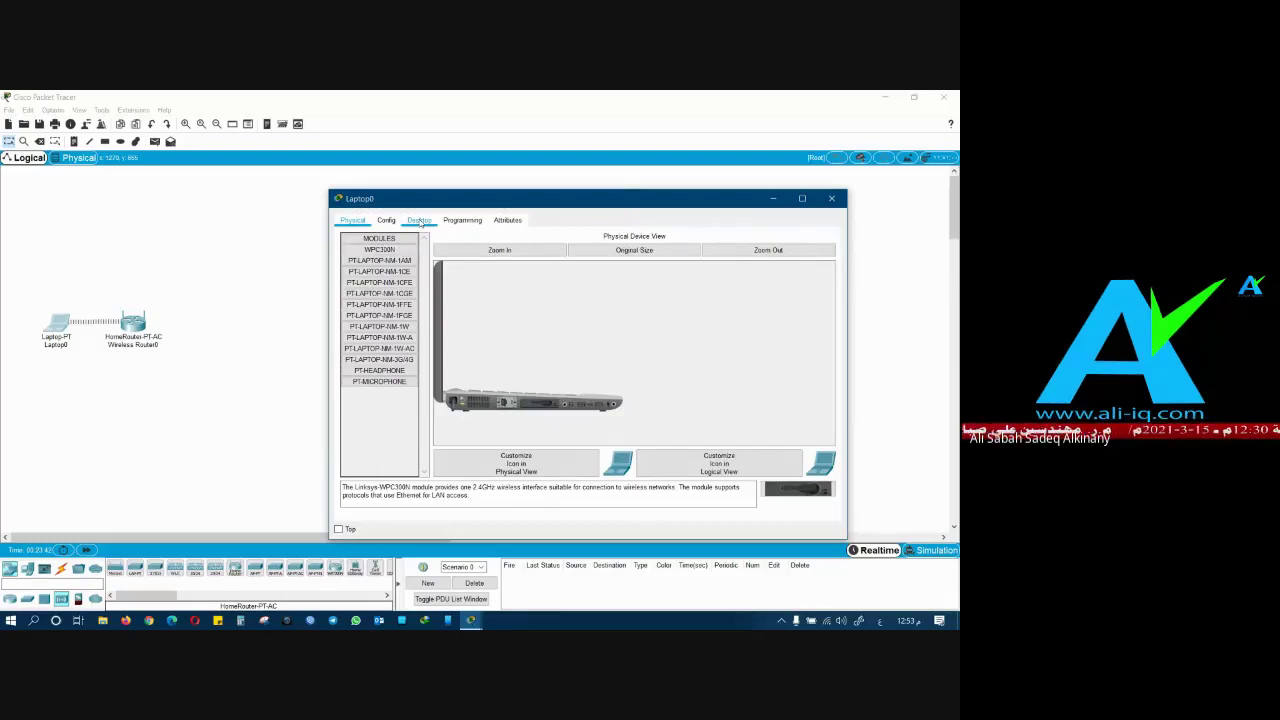
pyautogui.click(419, 221)
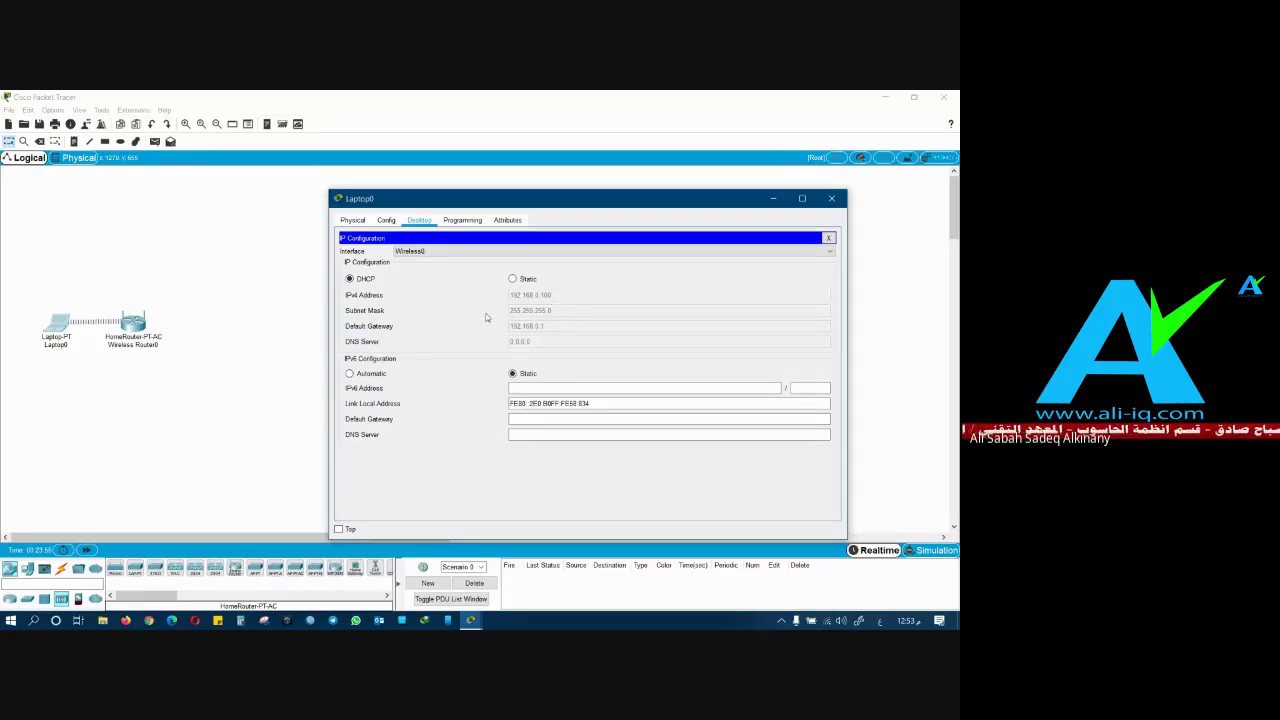
pyautogui.press('super+plus')
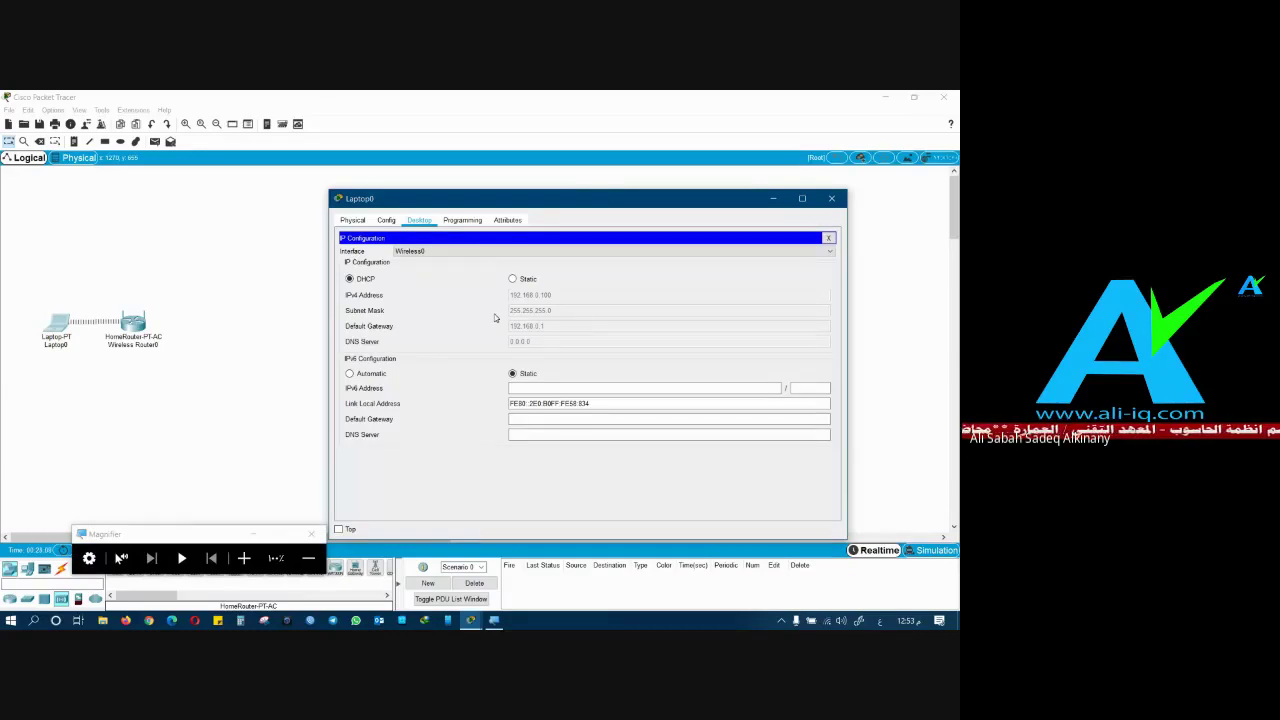
pyautogui.press('super+plus')
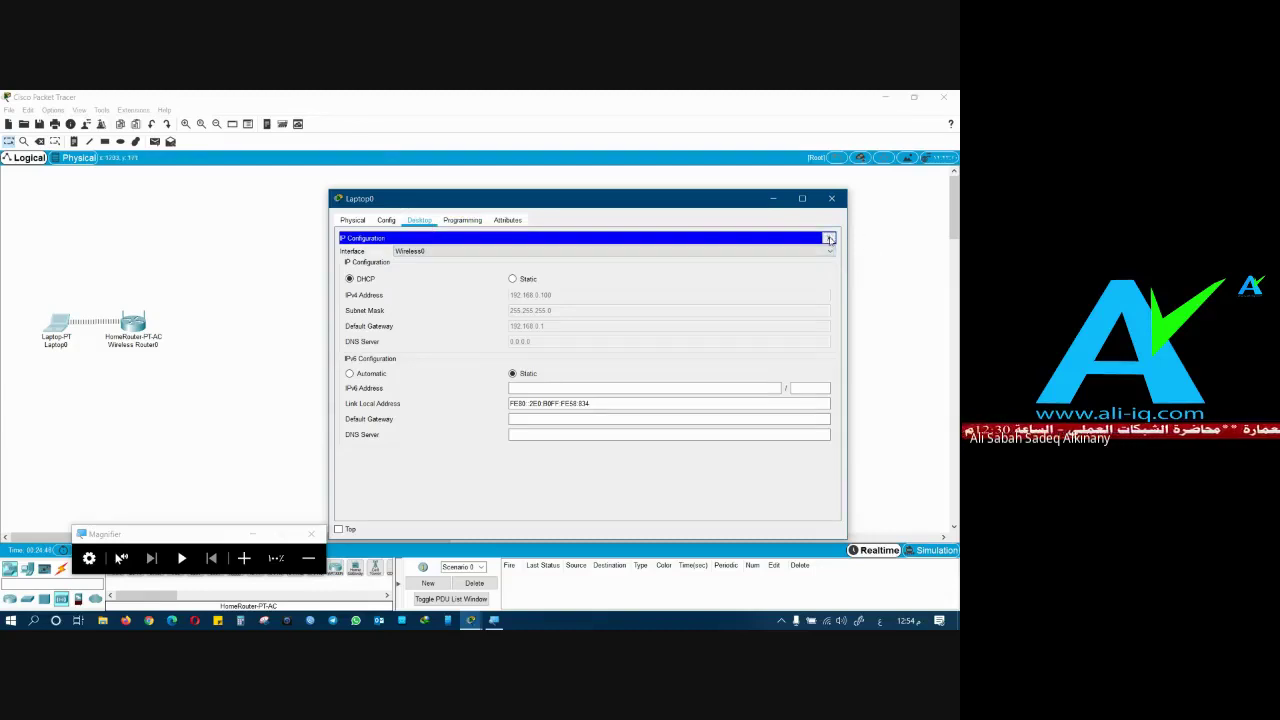
pyautogui.click(829, 239)
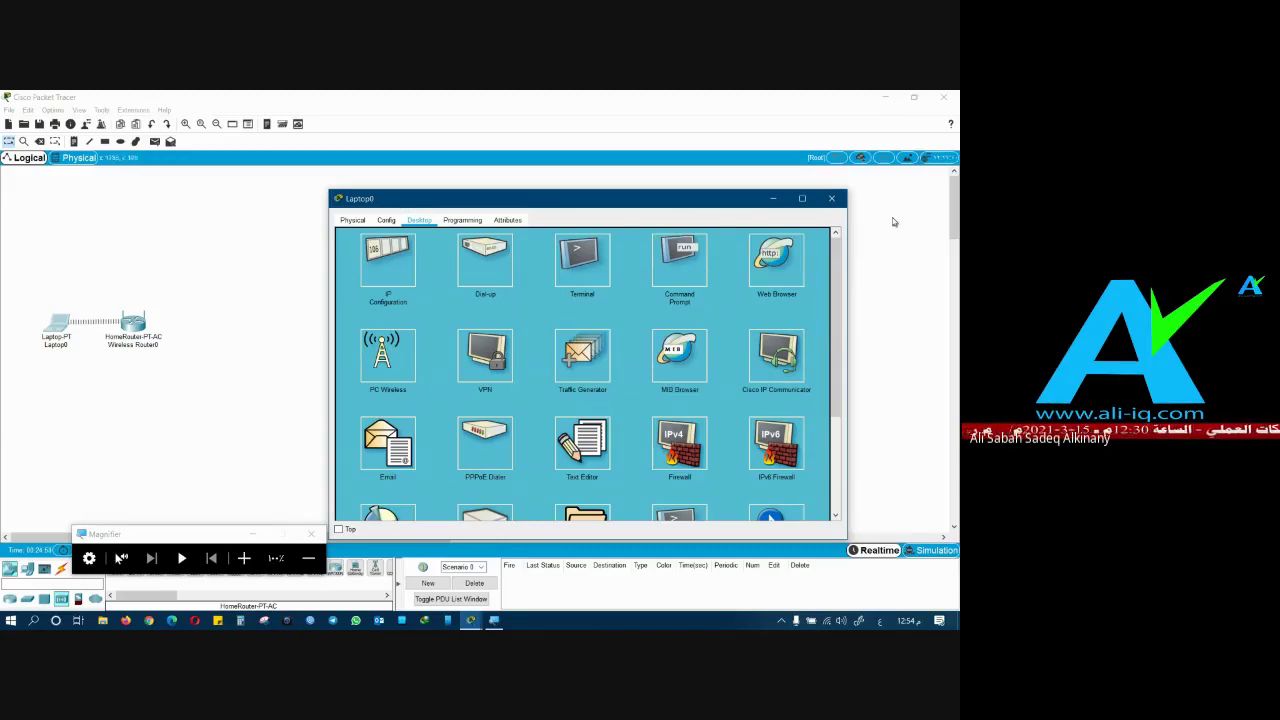
pyautogui.click(831, 198)
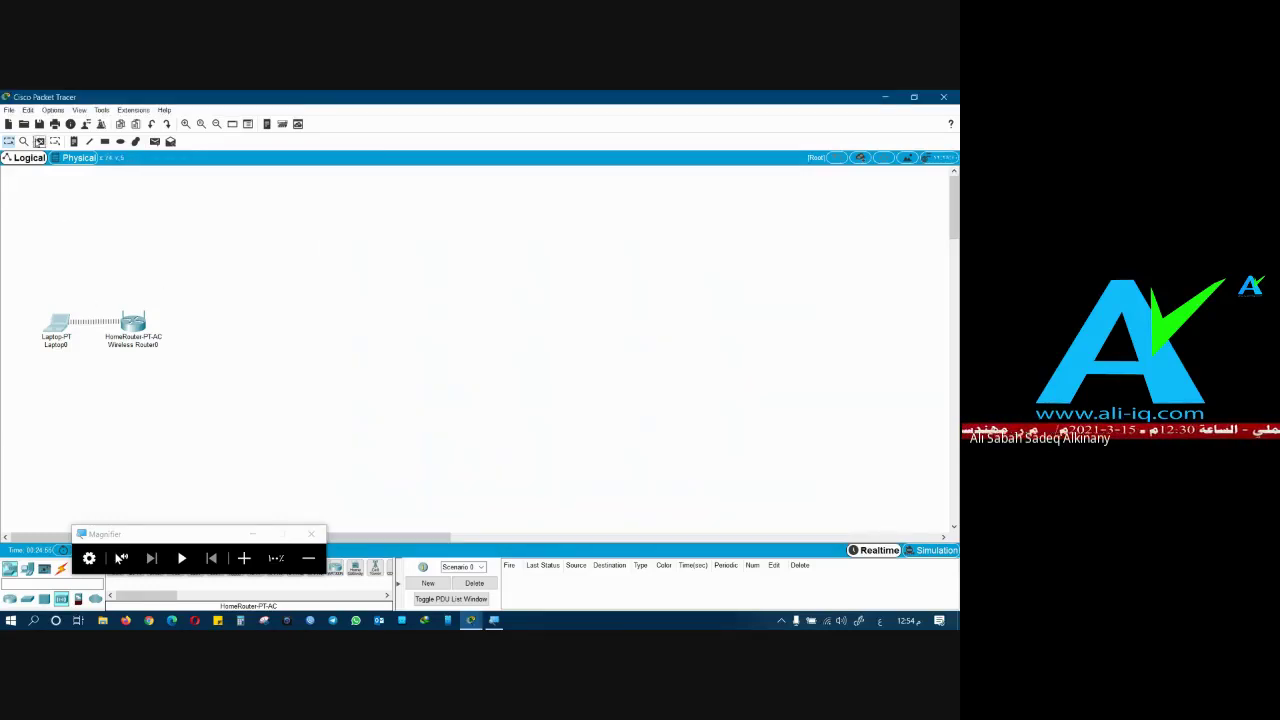
# Step: Add a text note reading 192.168.0.100 beneath the laptop
pyautogui.click(74, 143)
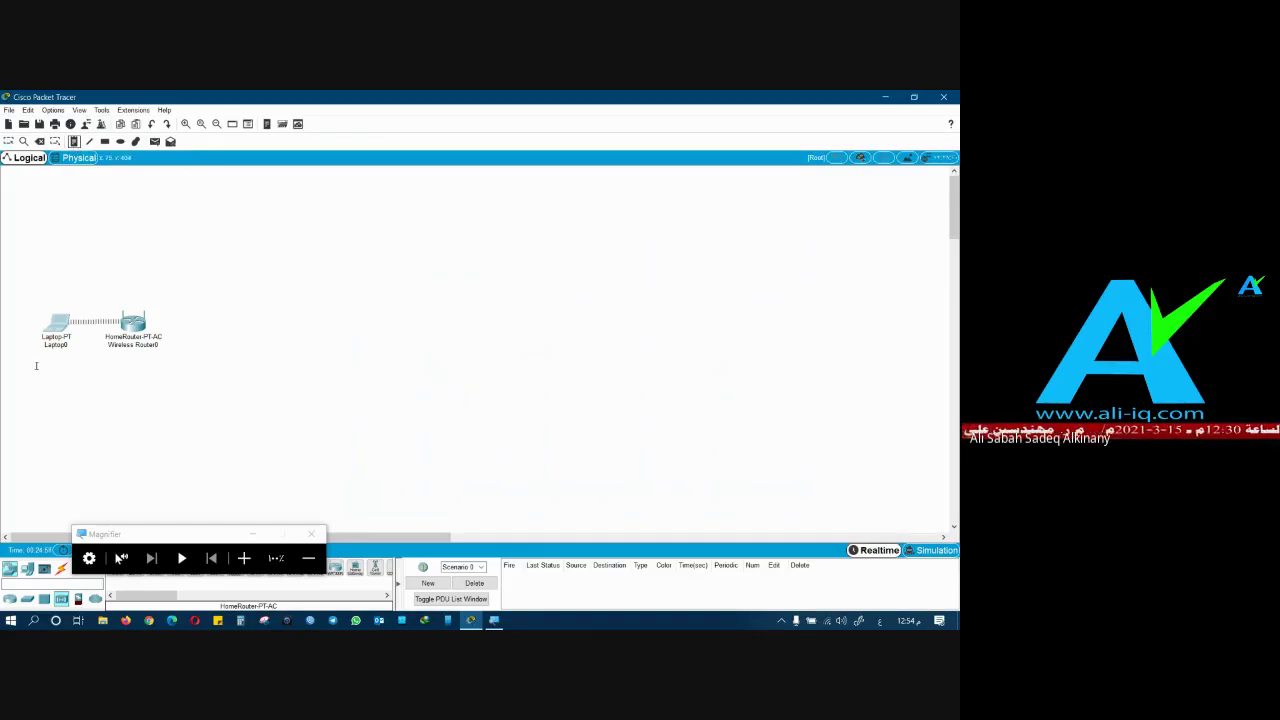
pyautogui.click(36, 367)
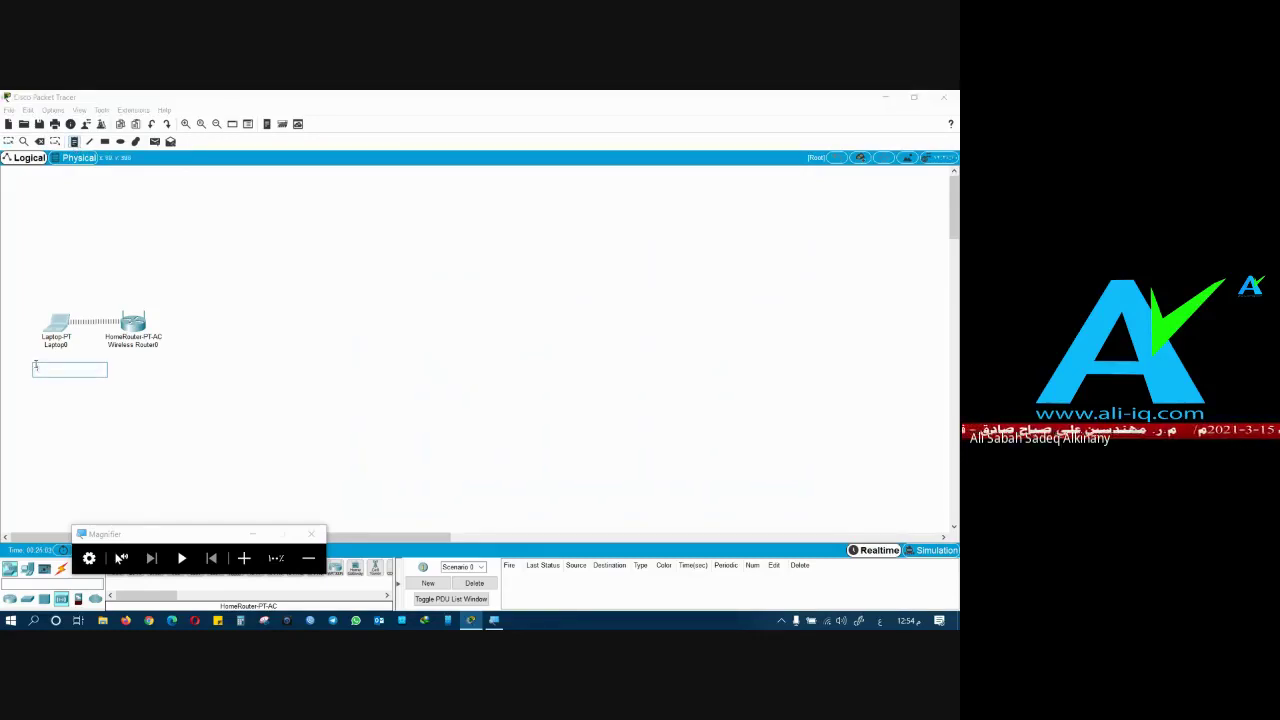
pyautogui.write('192.168.0.100')
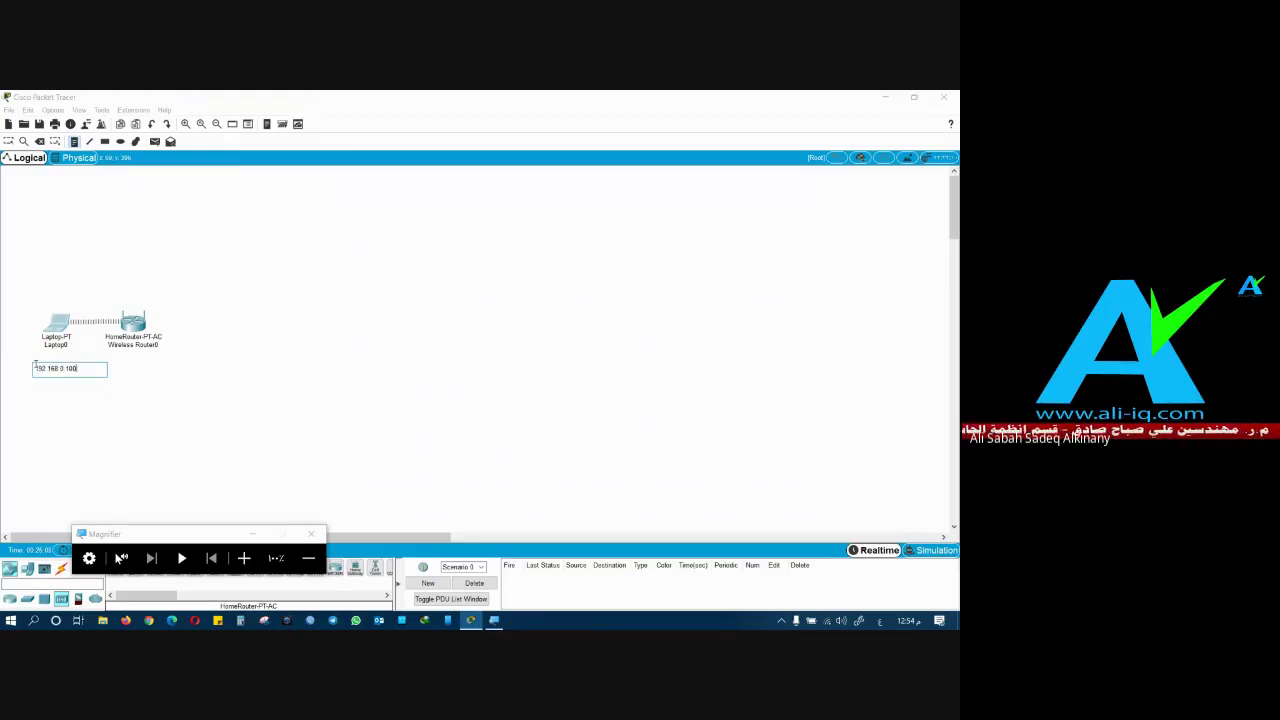
pyautogui.click(83, 427)
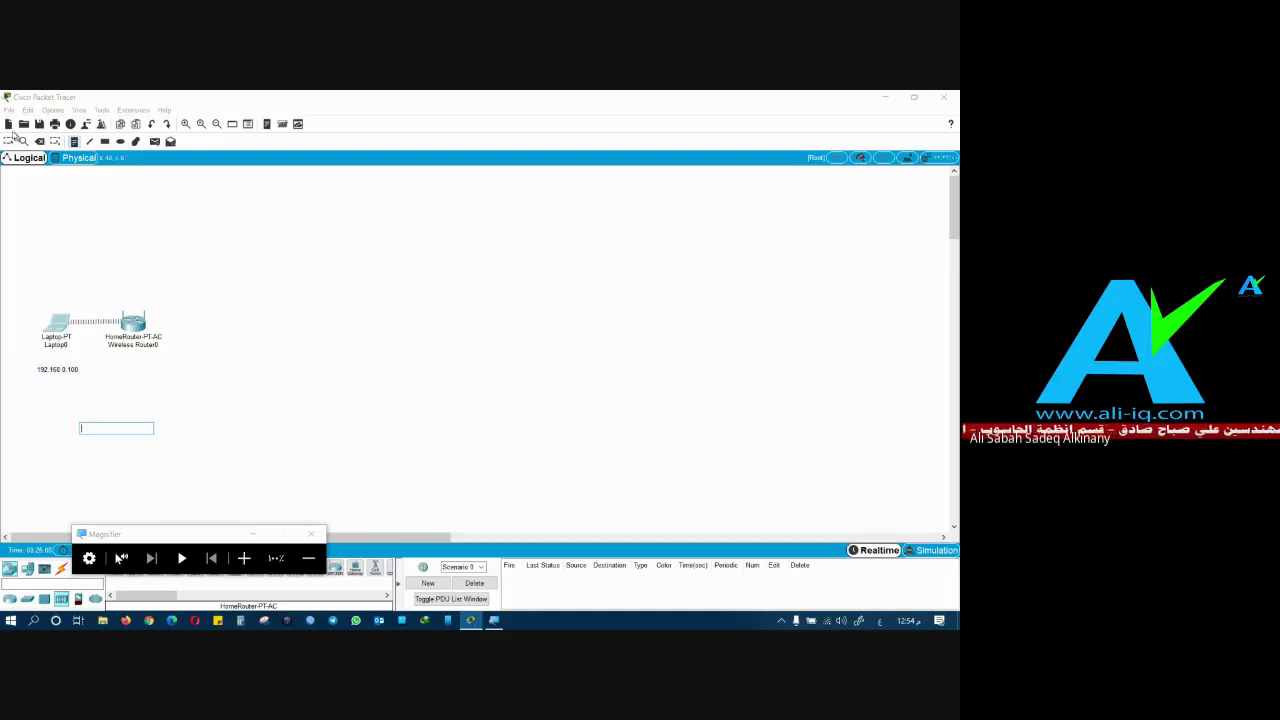
# Step: Move the 192.168.0.100 note above the laptop and add a note reading 192.168.0.1 above the wireless router
pyautogui.click(7, 143)
pyautogui.moveTo(52, 372); pyautogui.dragTo(54, 310)
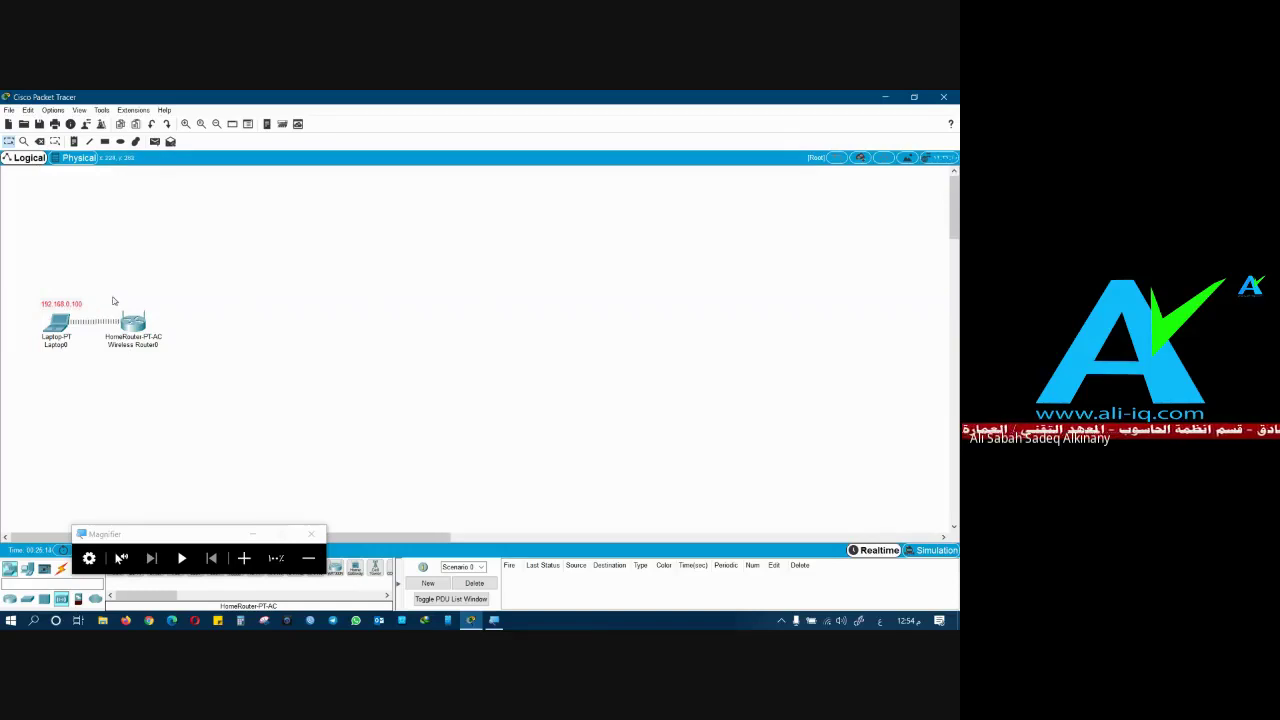
pyautogui.click(73, 141)
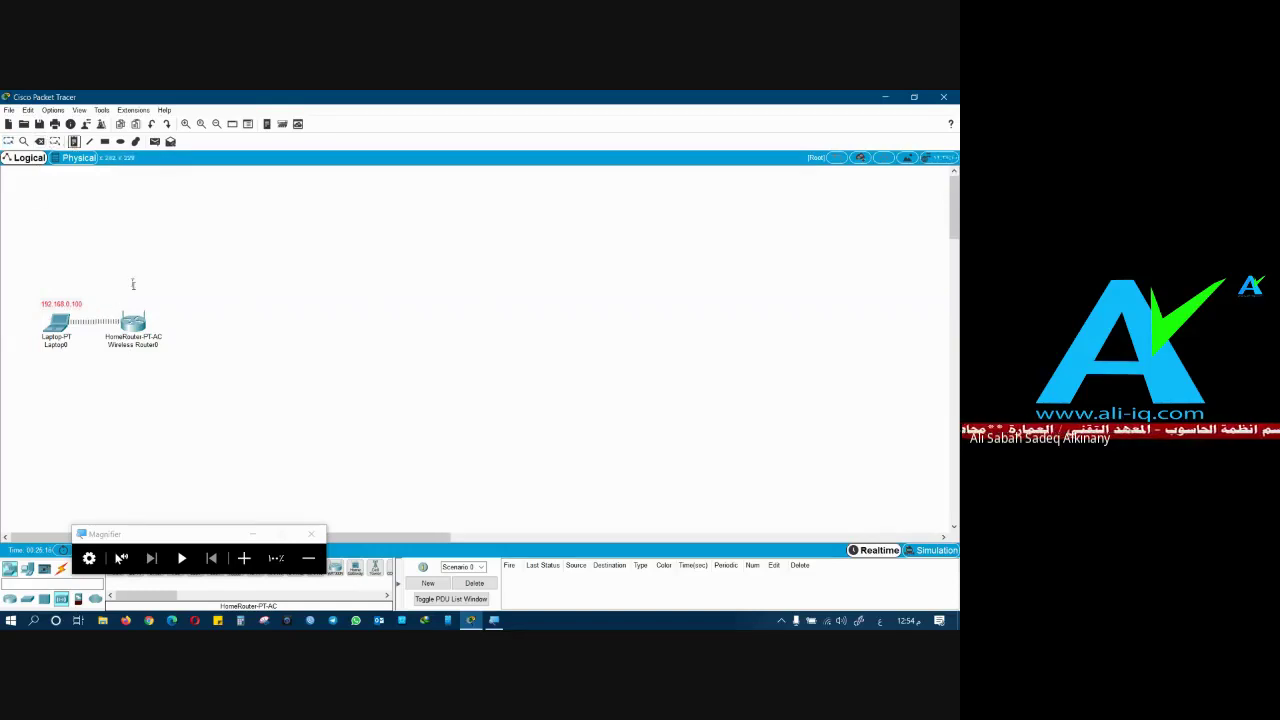
pyautogui.click(120, 298)
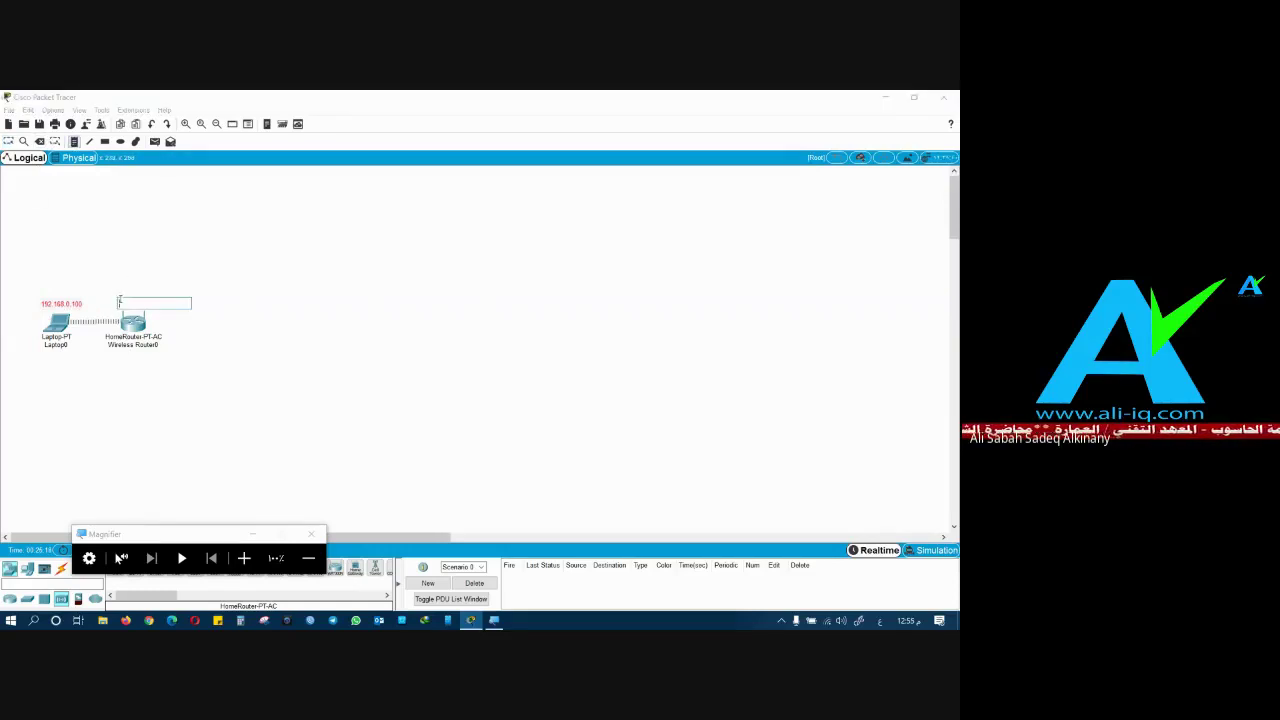
pyautogui.write('192.168.0.1')
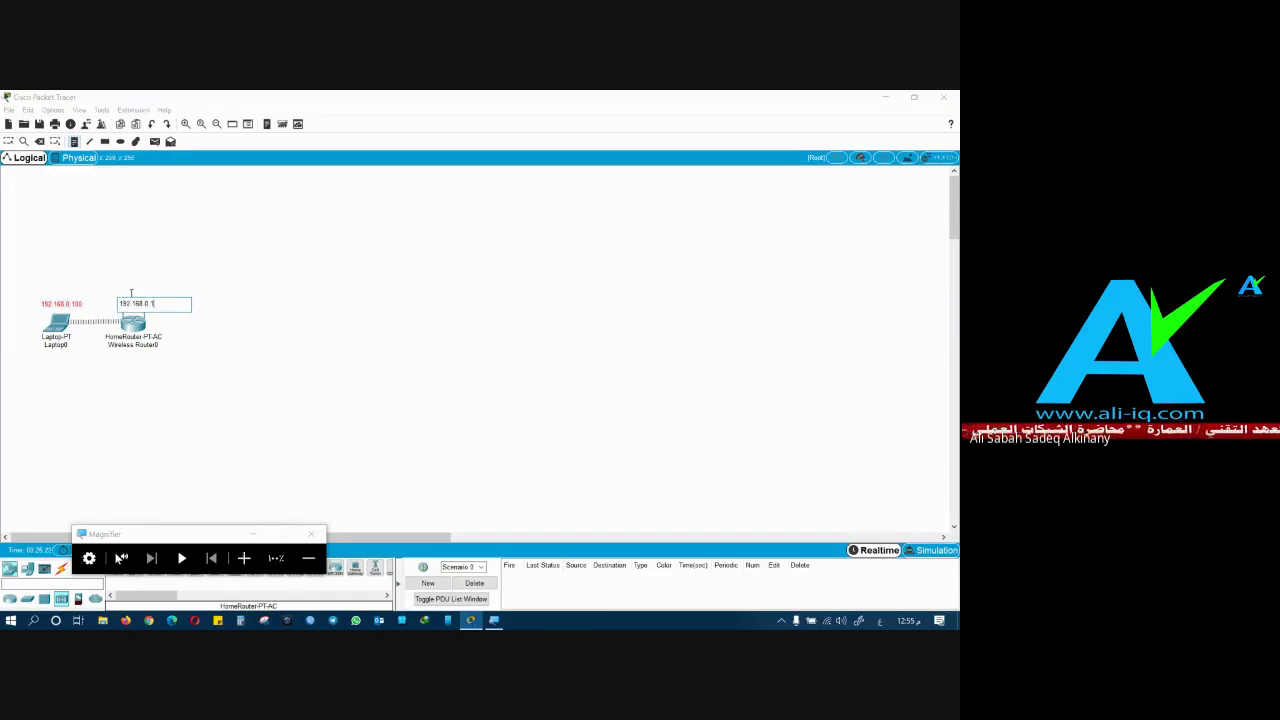
pyautogui.click(9, 141)
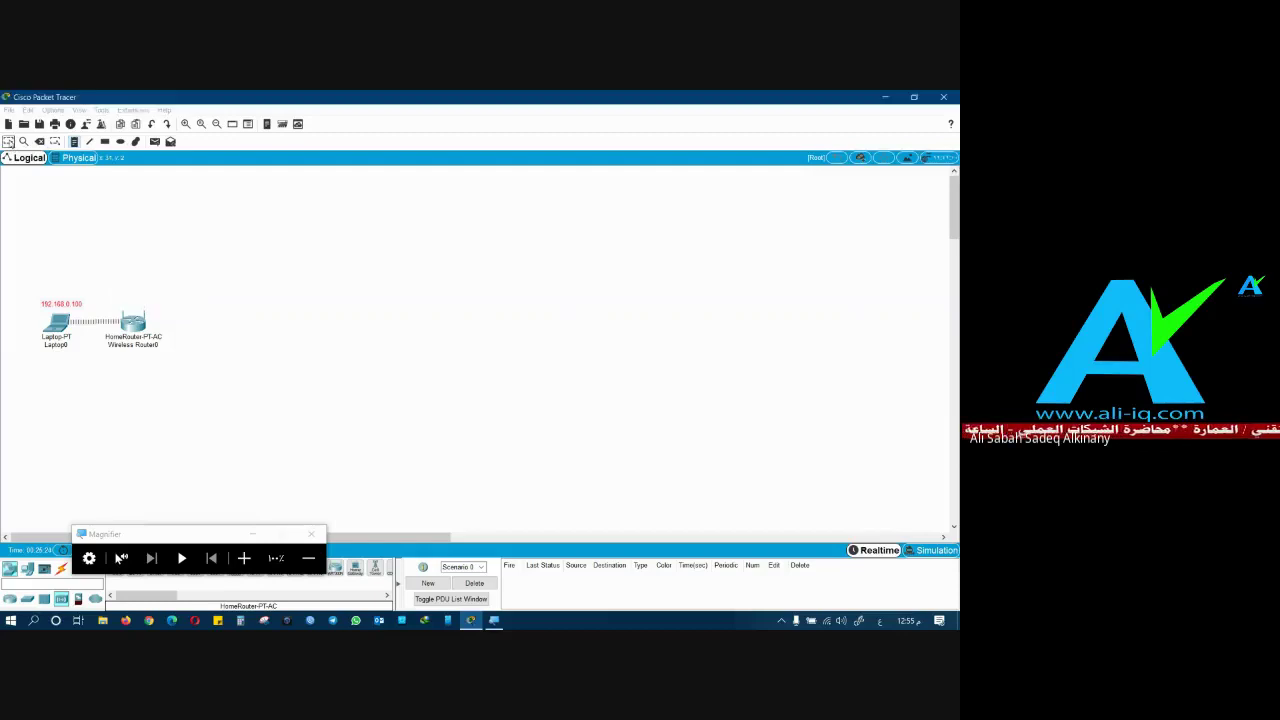
pyautogui.click(144, 305)
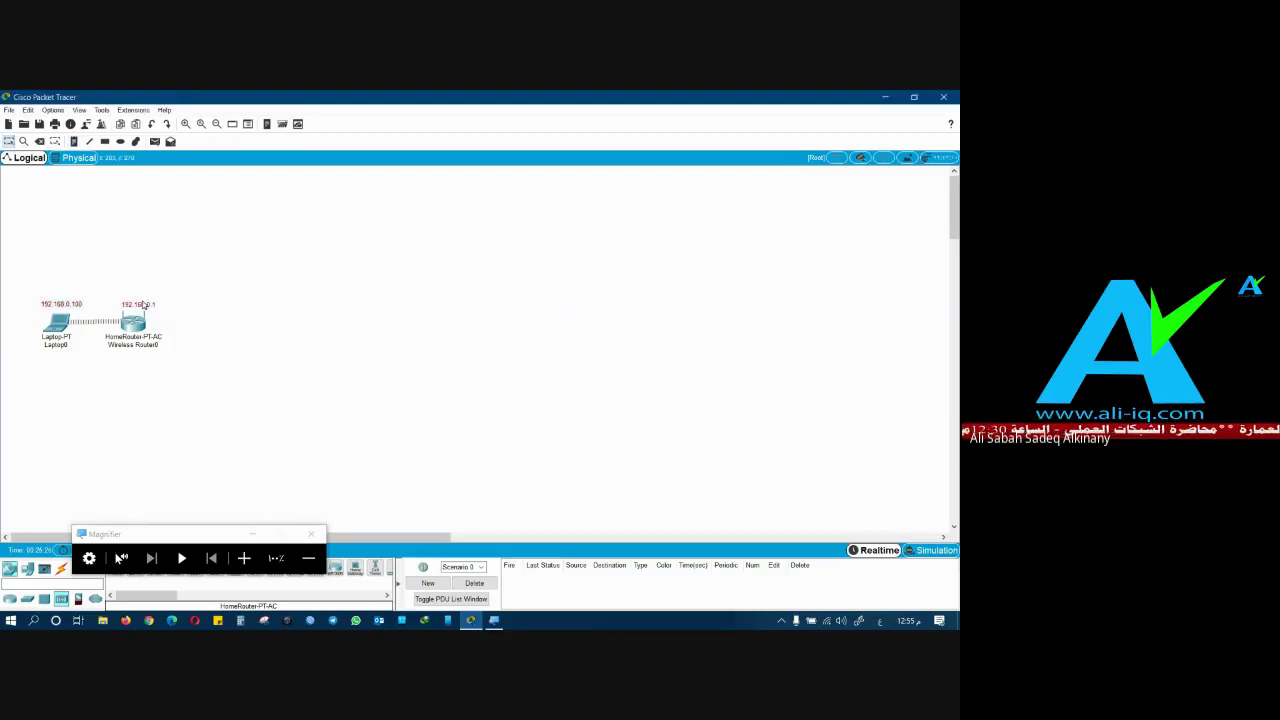
pyautogui.moveTo(144, 305); pyautogui.dragTo(141, 302)
pyautogui.click(210, 266)
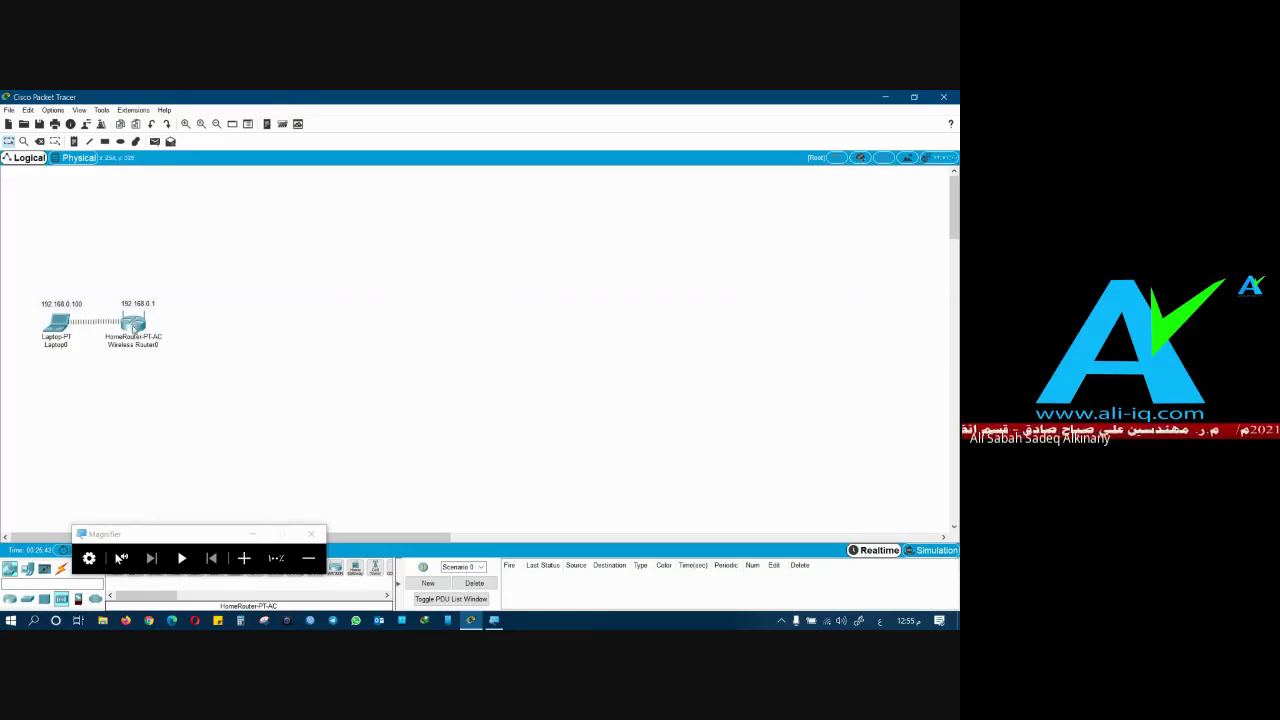
# Step: Open the laptop's desktop applications and enlarge its window to show more of them
pyautogui.moveTo(133, 328)
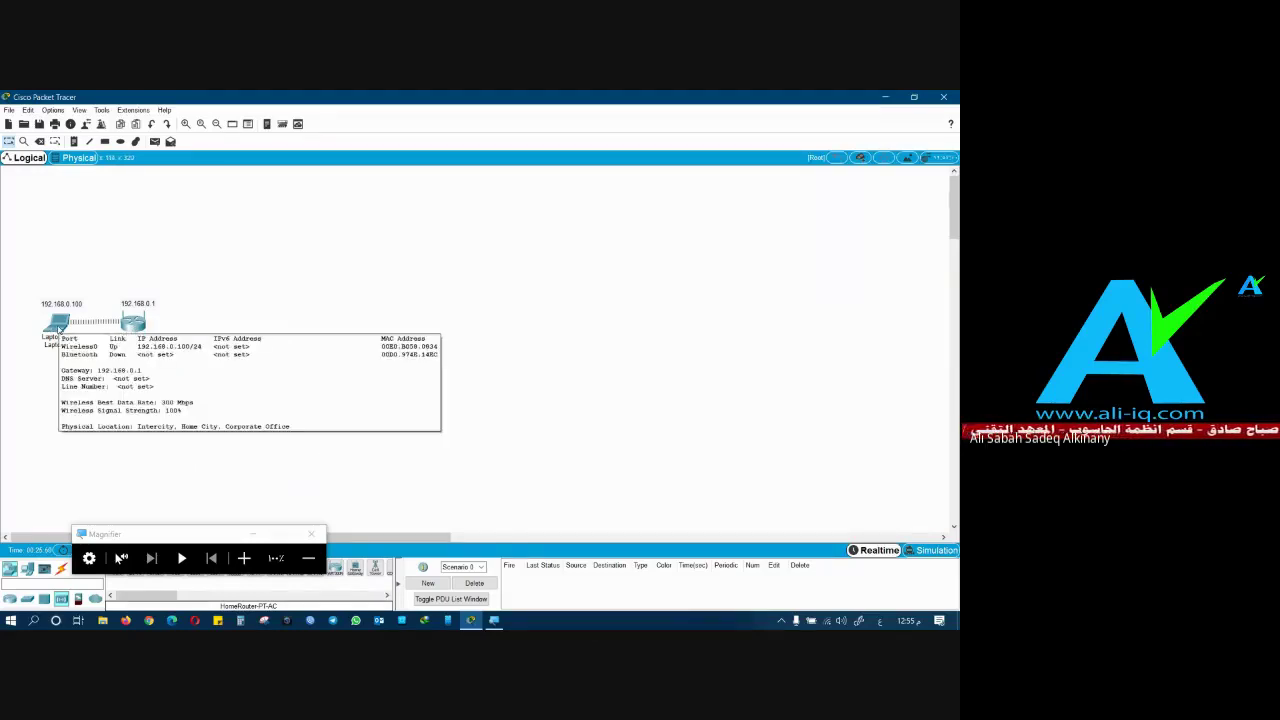
pyautogui.click(59, 328)
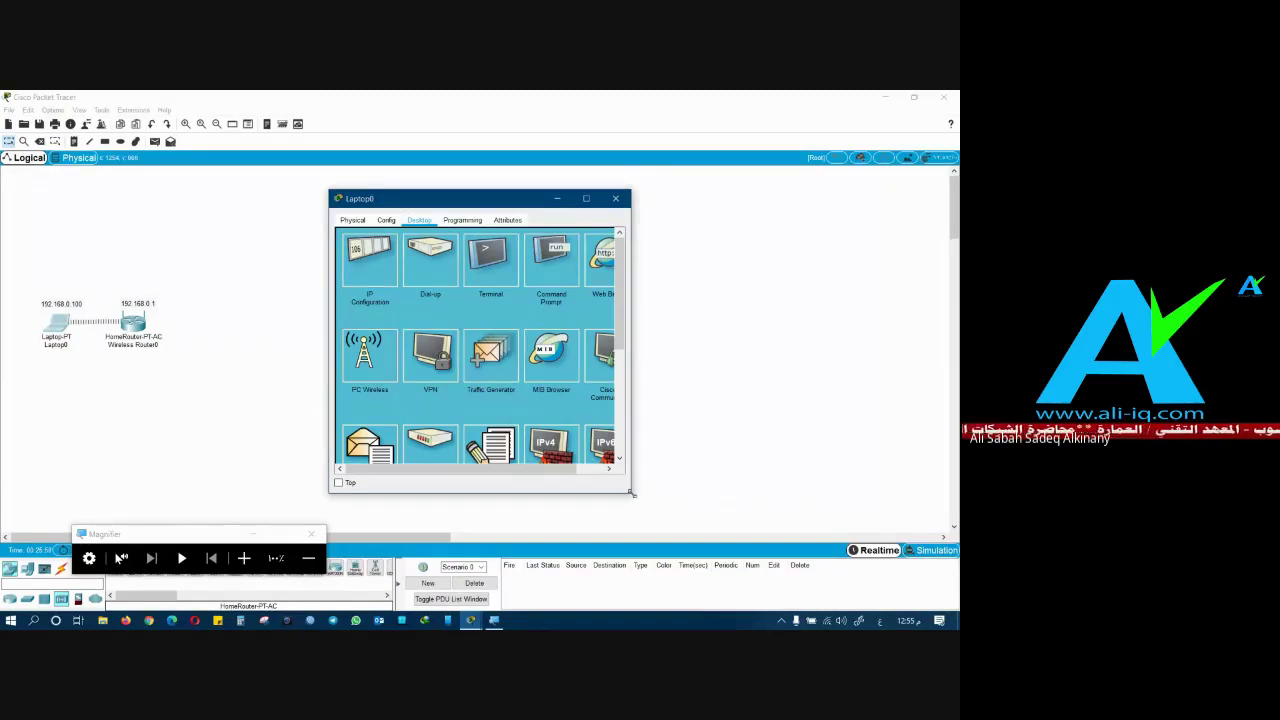
pyautogui.moveTo(631, 492); pyautogui.dragTo(821, 529)
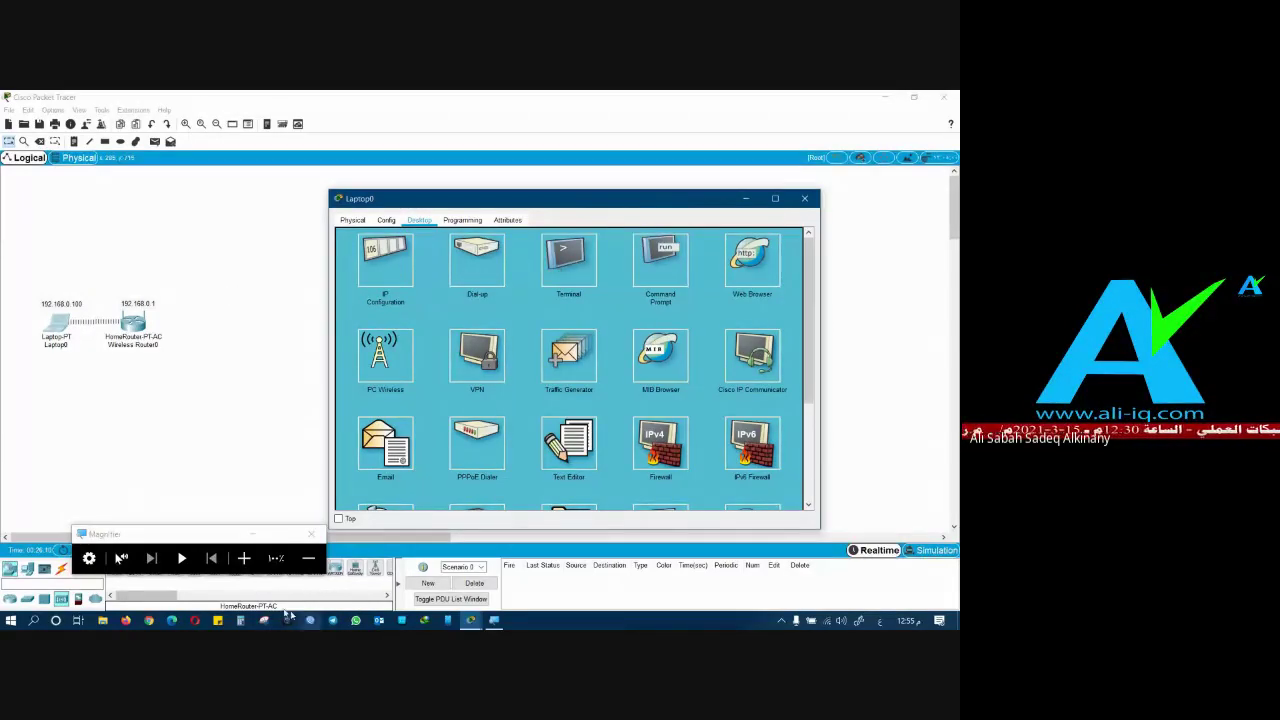
# Step: Switch to Chrome on Desktop 3 and enter the address 192.168.0.1 in a new tab without loading it
pyautogui.click(78, 620)
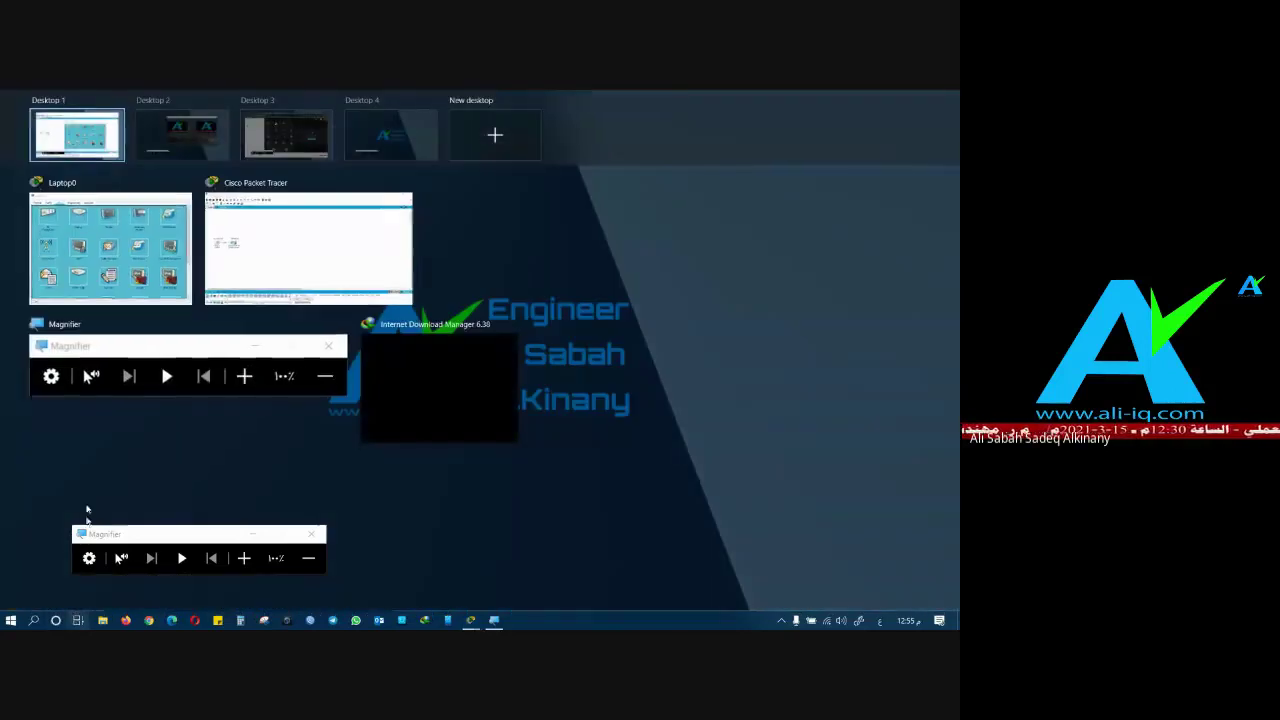
pyautogui.click(285, 133)
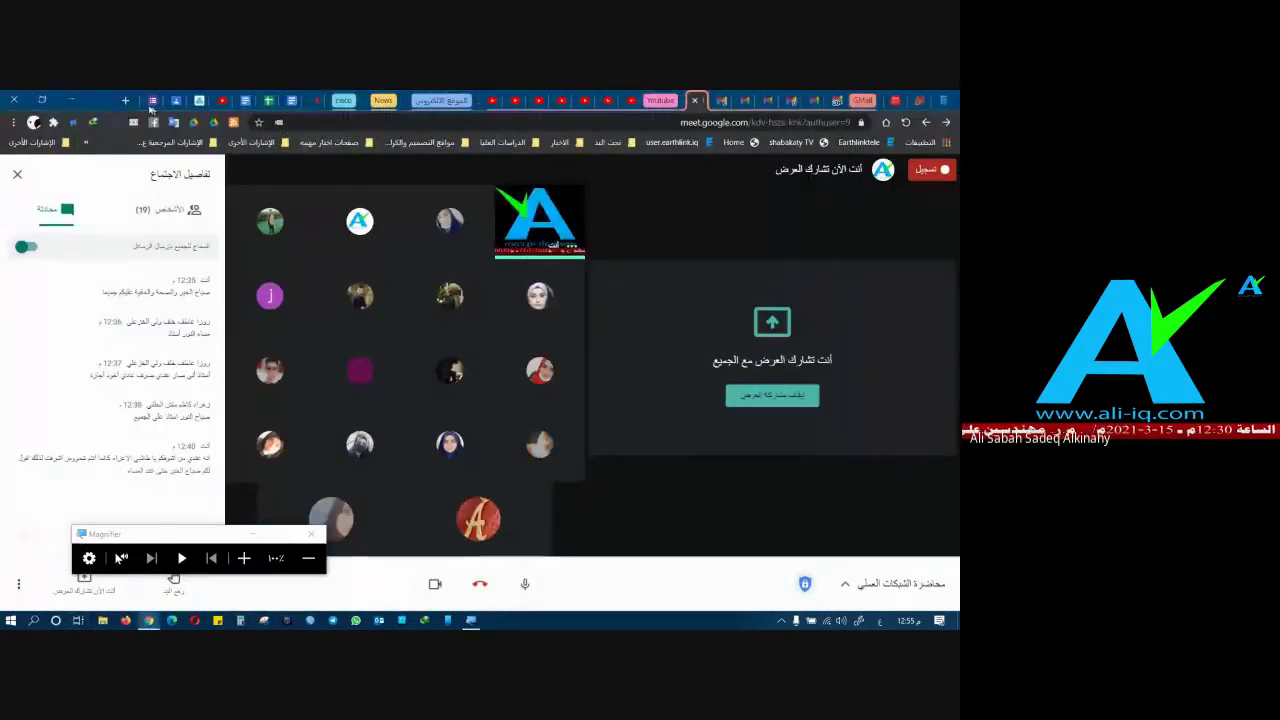
pyautogui.click(125, 100)
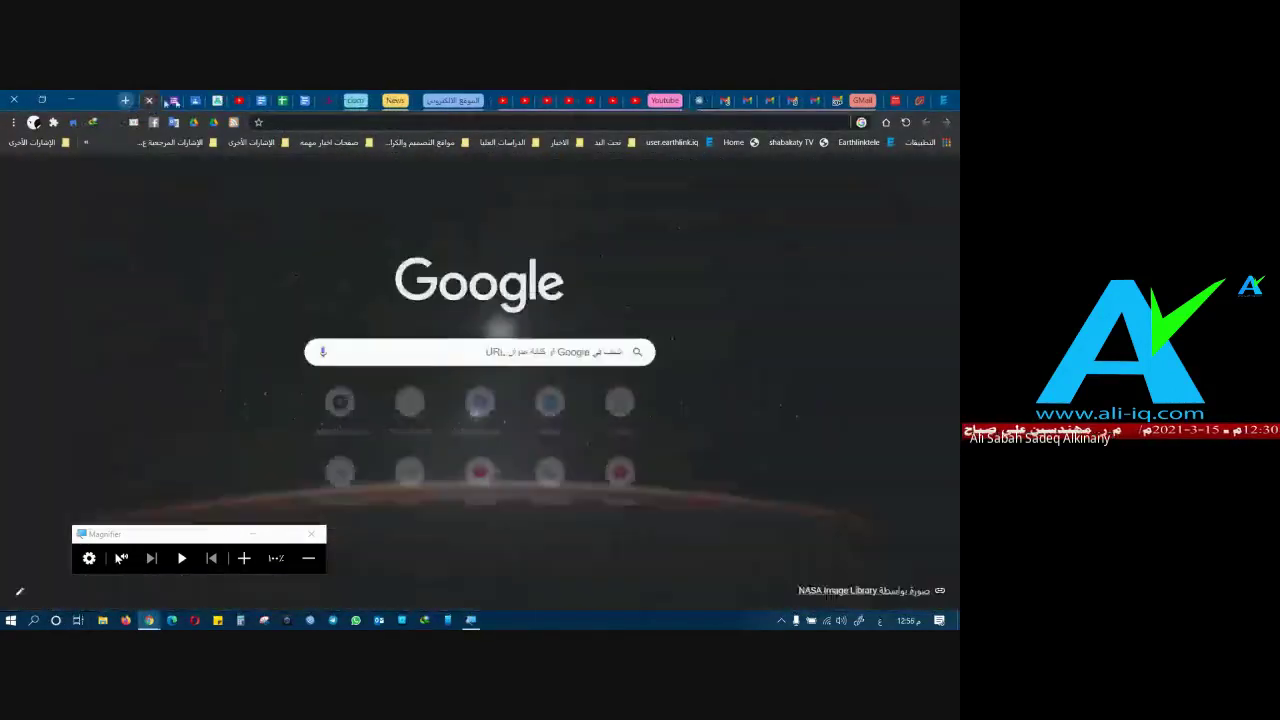
pyautogui.click(422, 121)
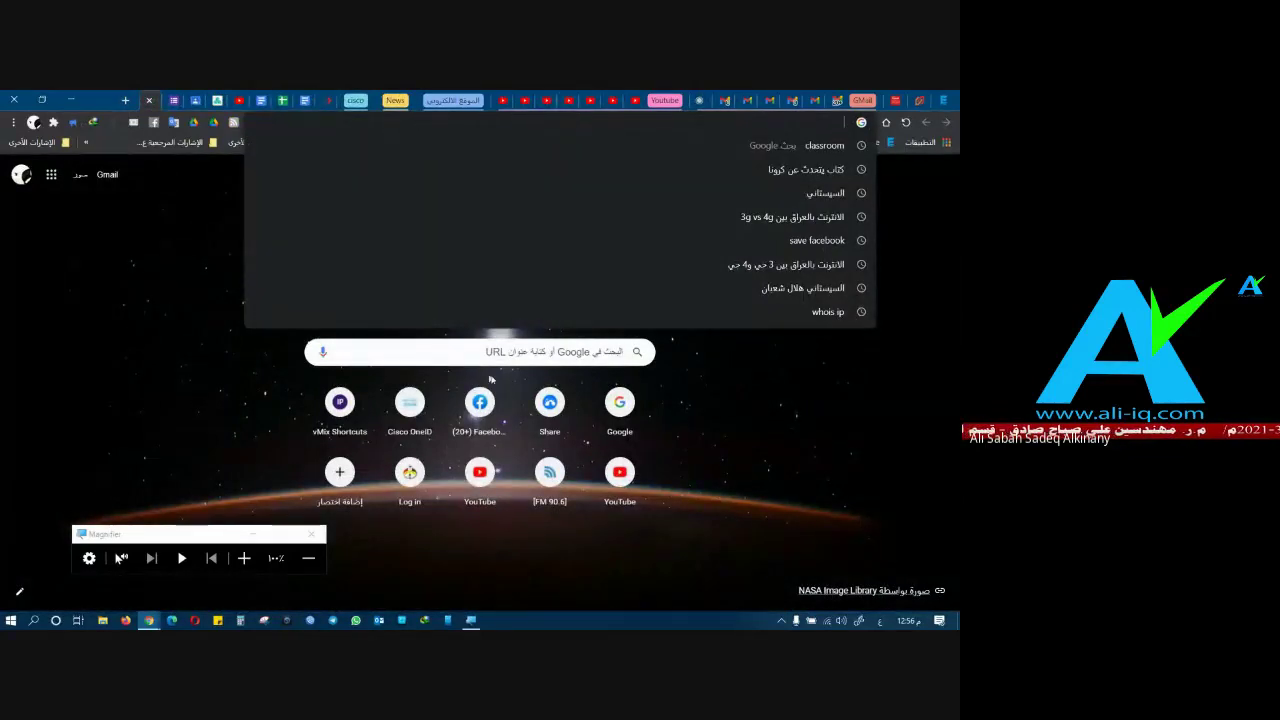
pyautogui.write('192')
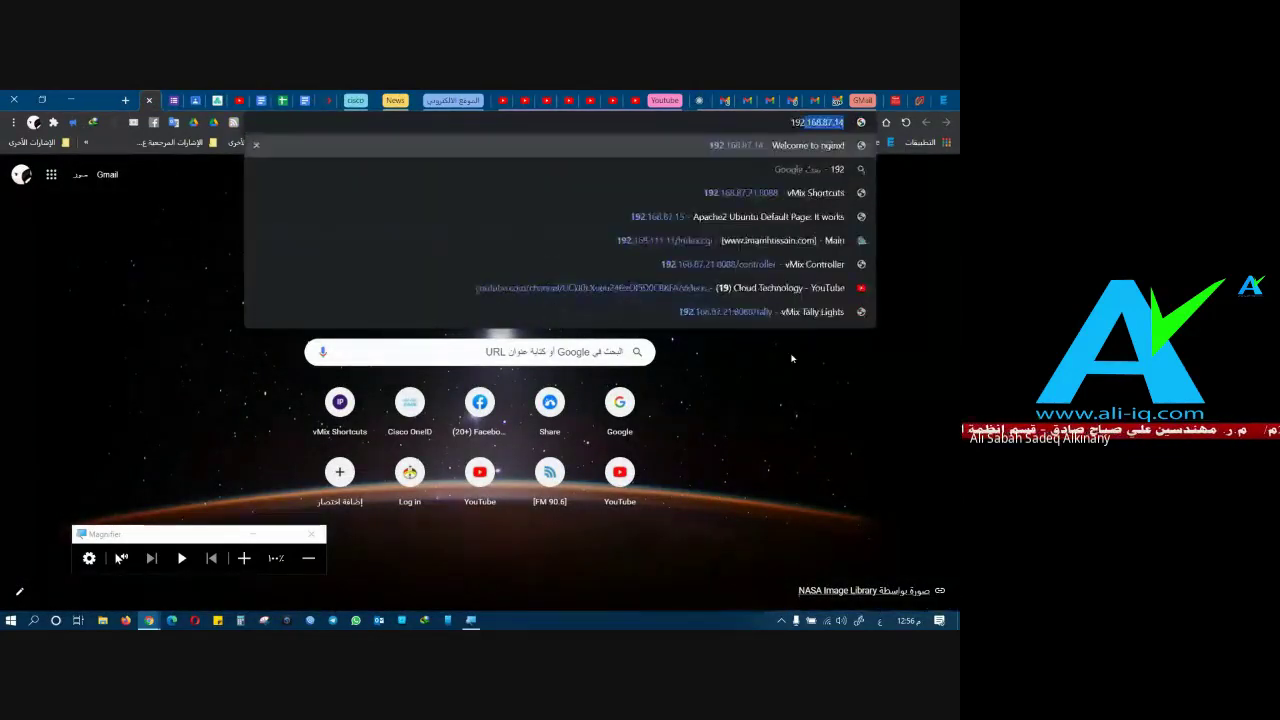
pyautogui.write('.168.0.1')
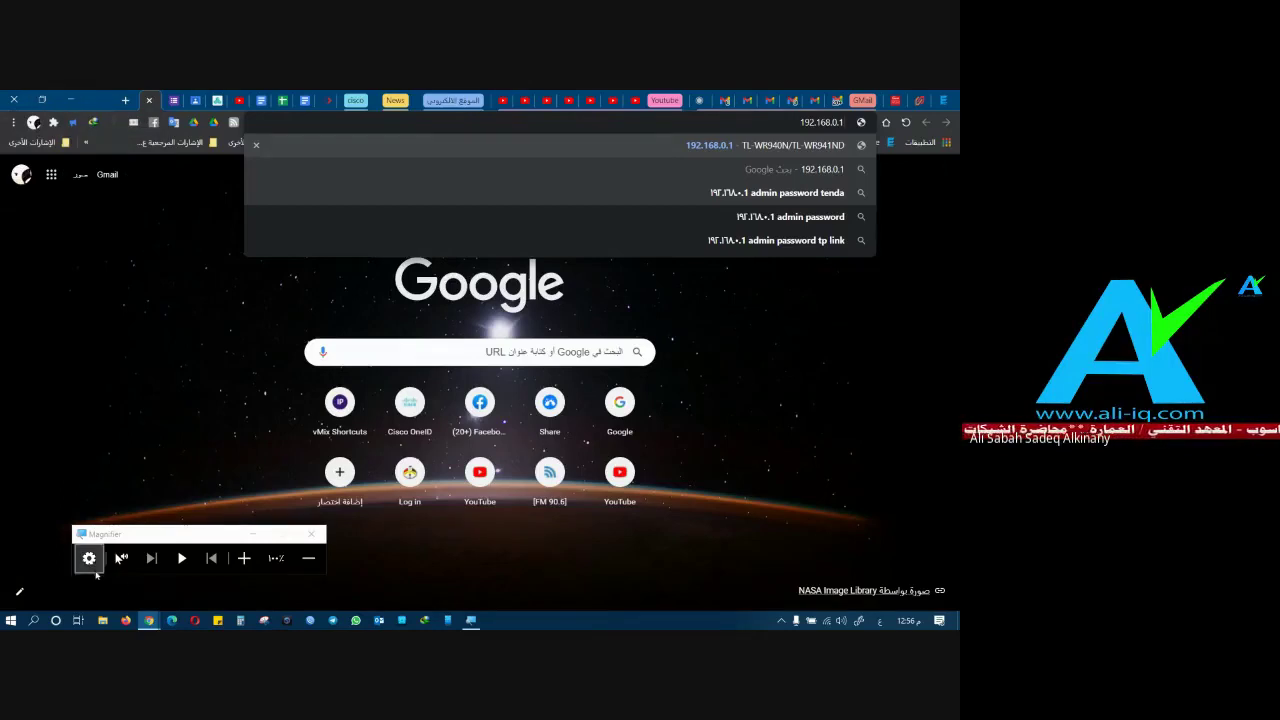
# Step: Switch back to Cisco Packet Tracer on Desktop 1 and load 192.168.0.1 in the laptop's Web Browser
pyautogui.click(78, 621)
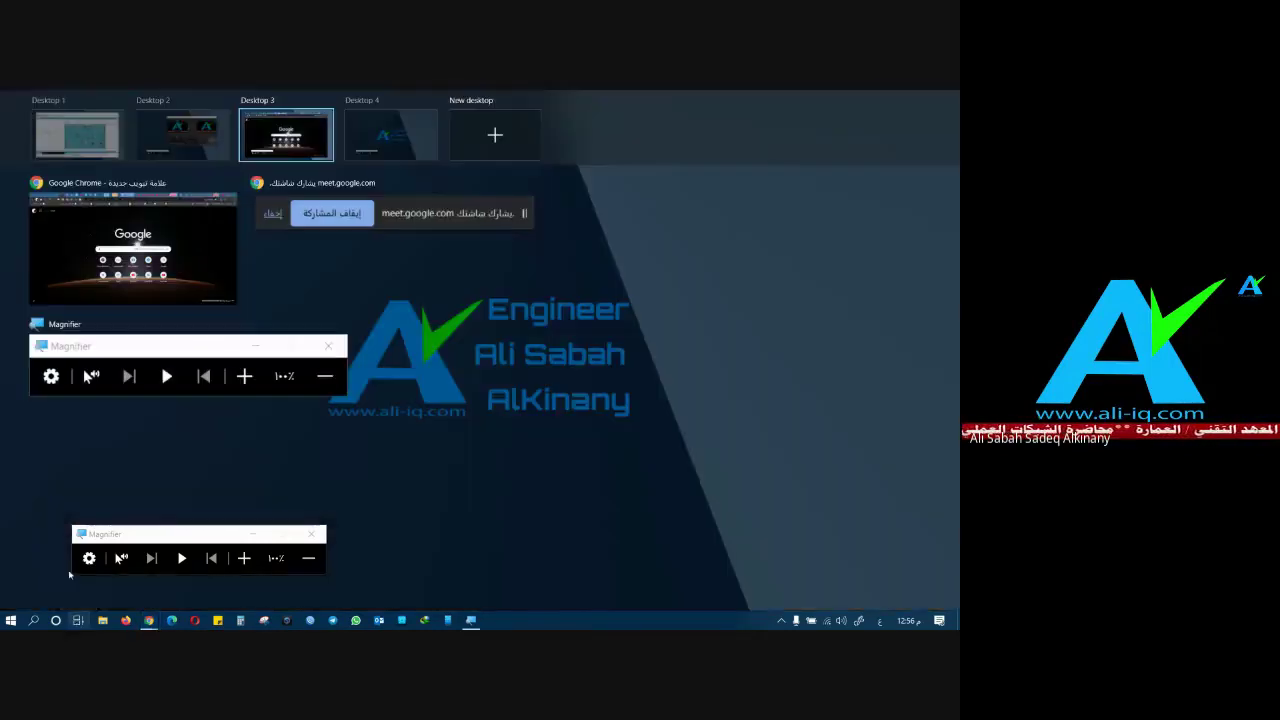
pyautogui.click(88, 143)
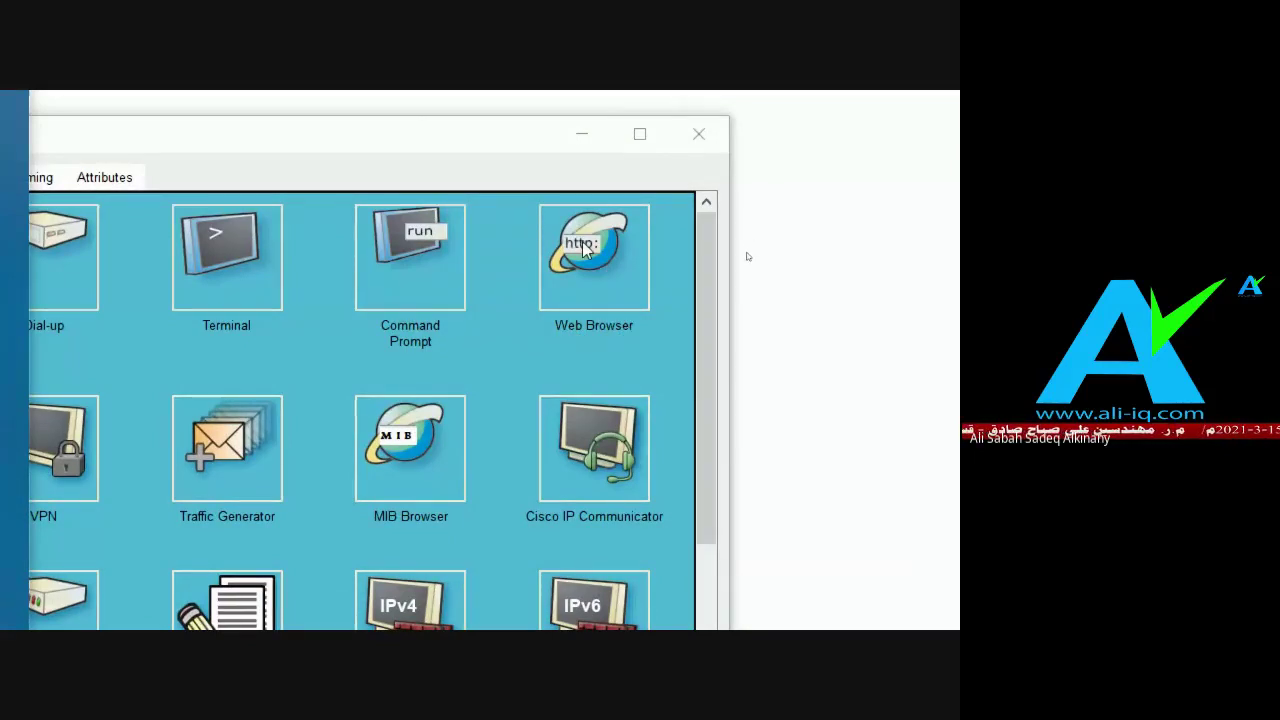
pyautogui.press('super')
pyautogui.press('Escape')
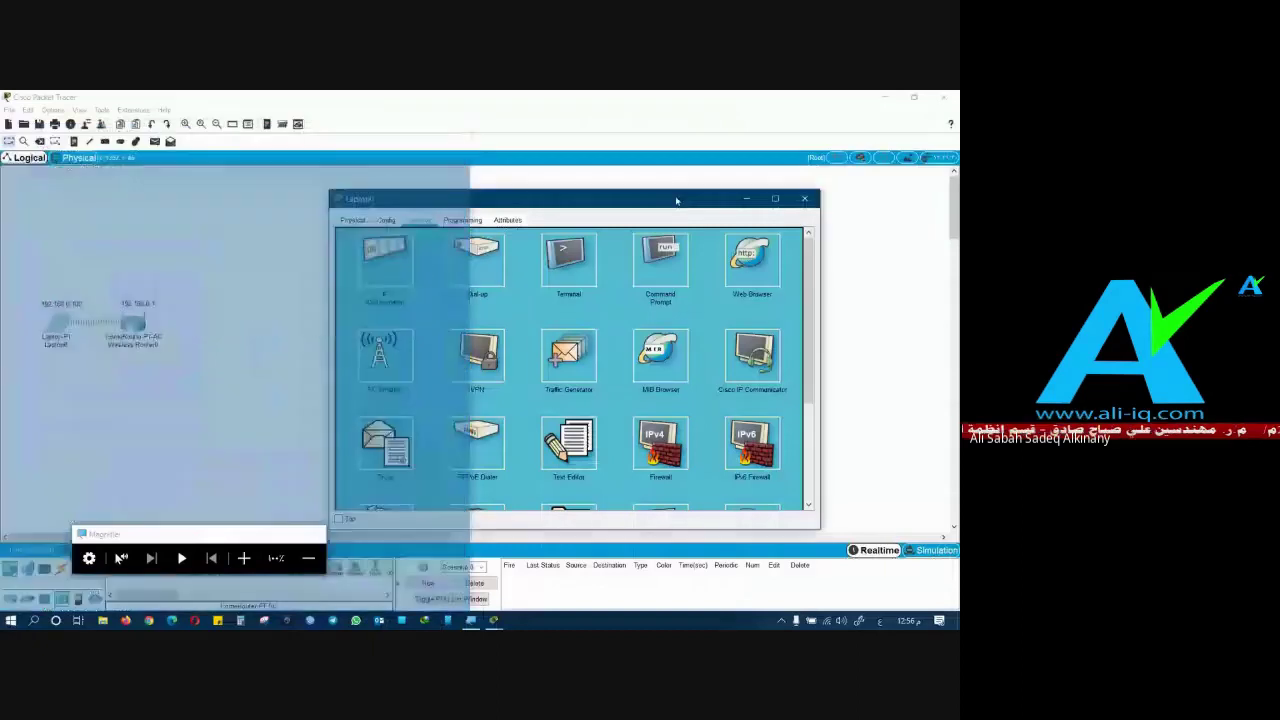
pyautogui.click(758, 265)
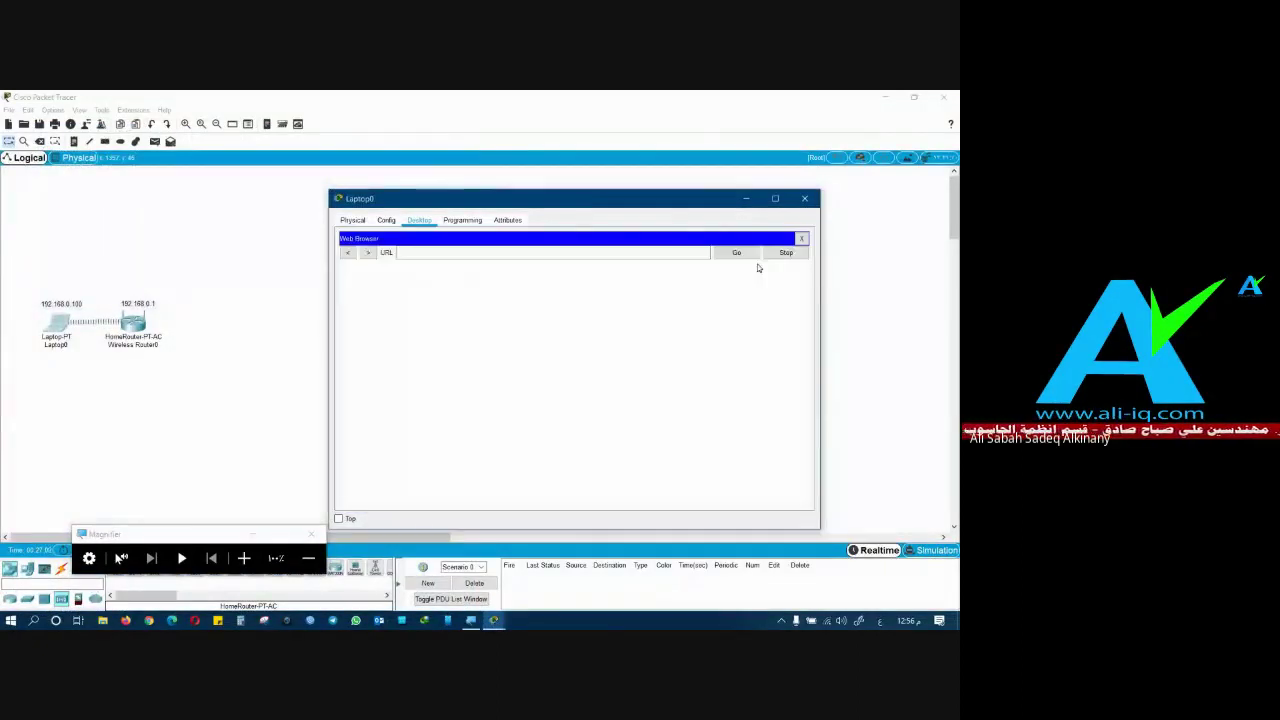
pyautogui.click(420, 252)
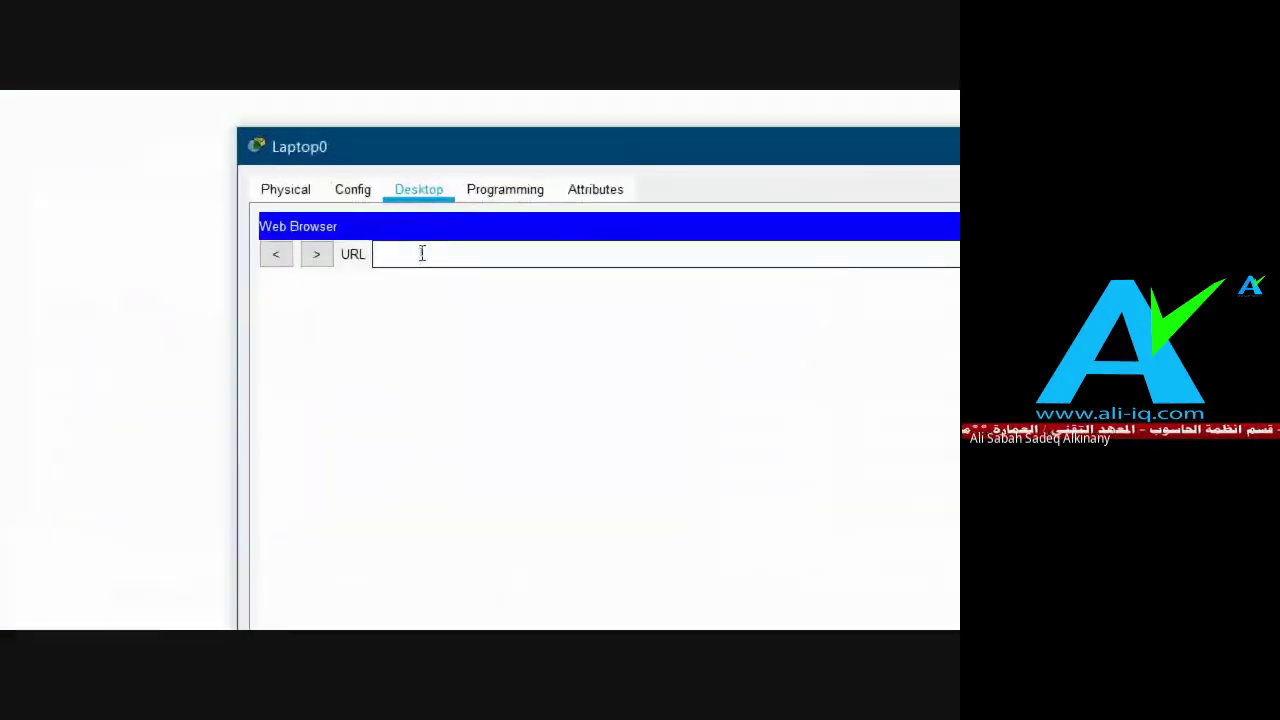
pyautogui.write('192.16')
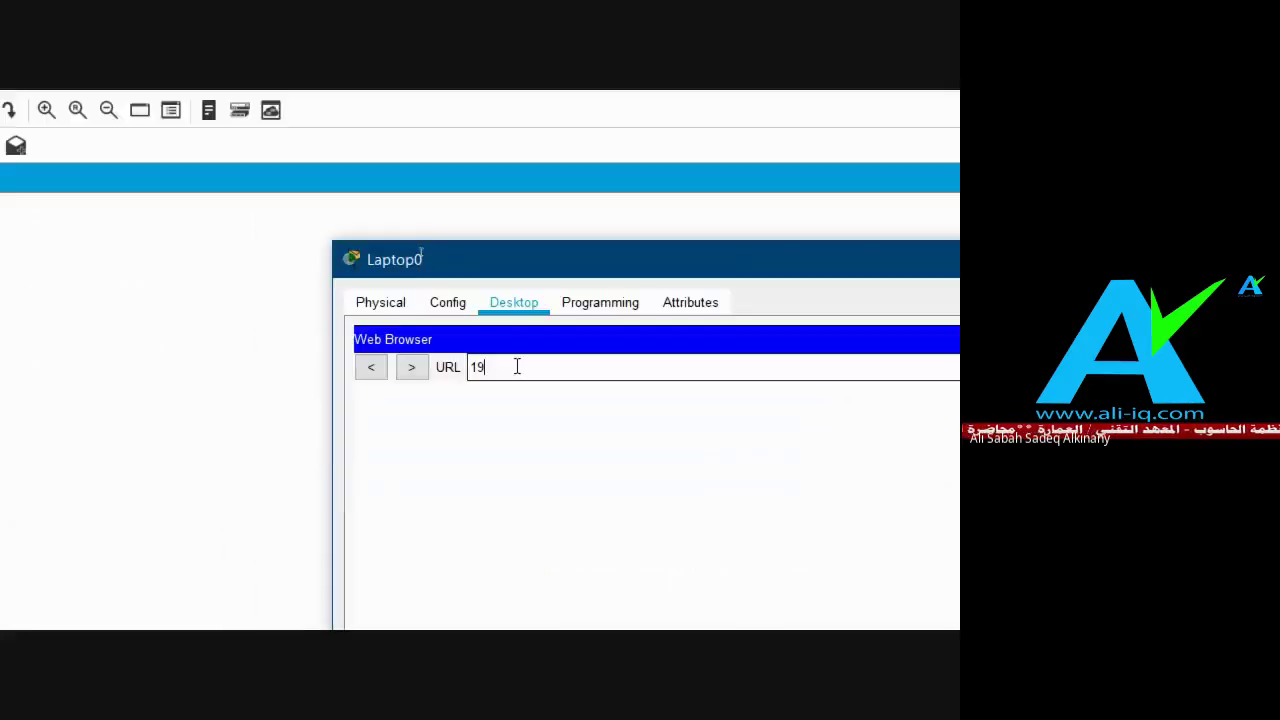
pyautogui.write('8.0.')
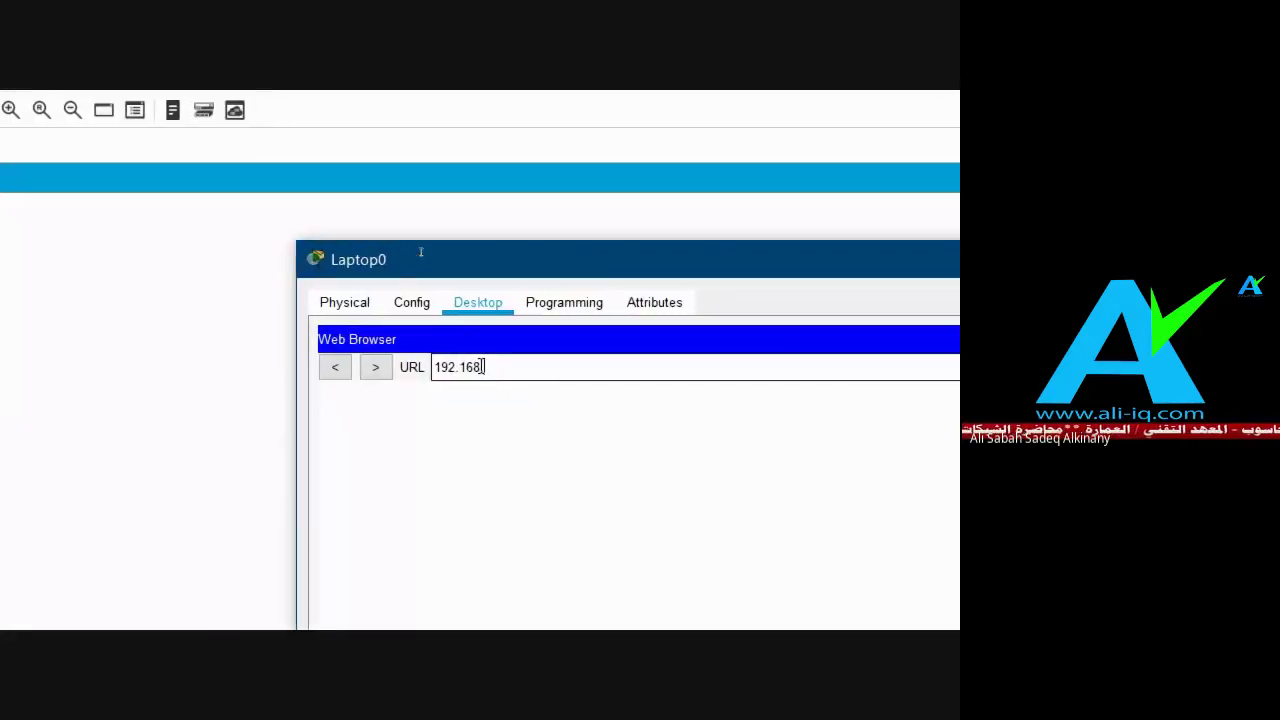
pyautogui.write('1')
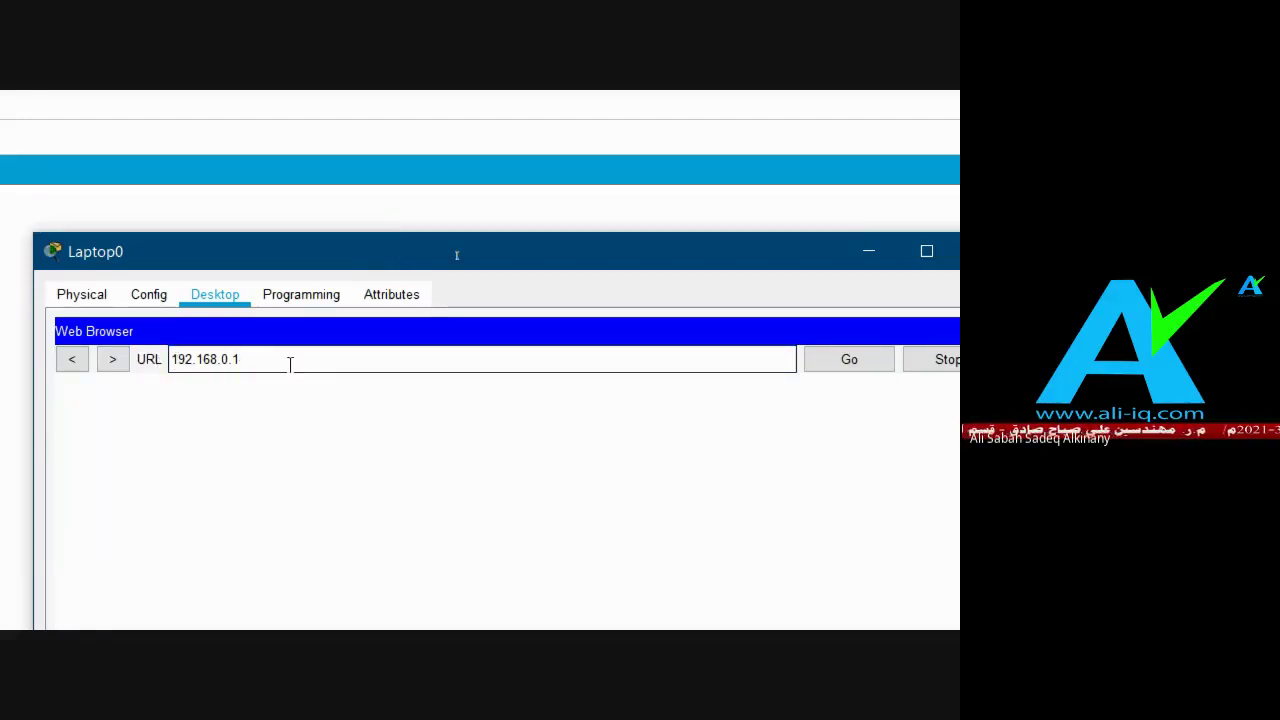
pyautogui.click(803, 364)
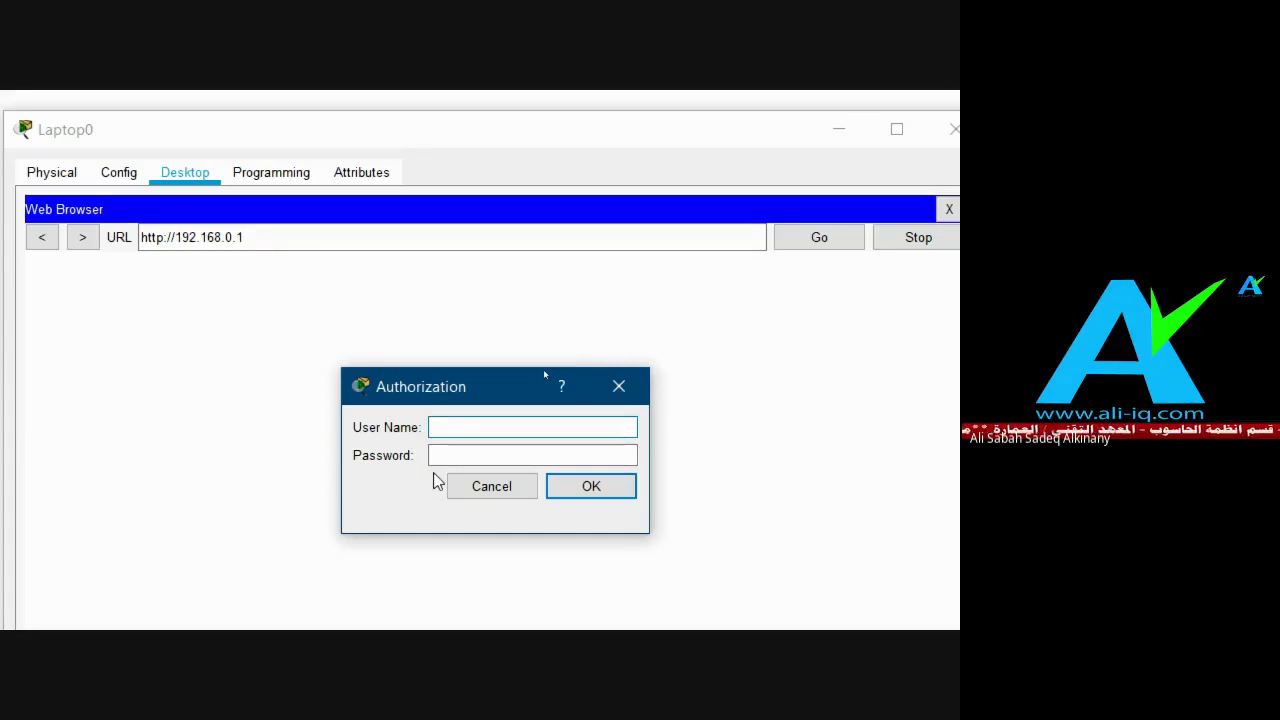
# Step: Log in to the router's setup page with the user name admin and the router password
pyautogui.click(441, 425)
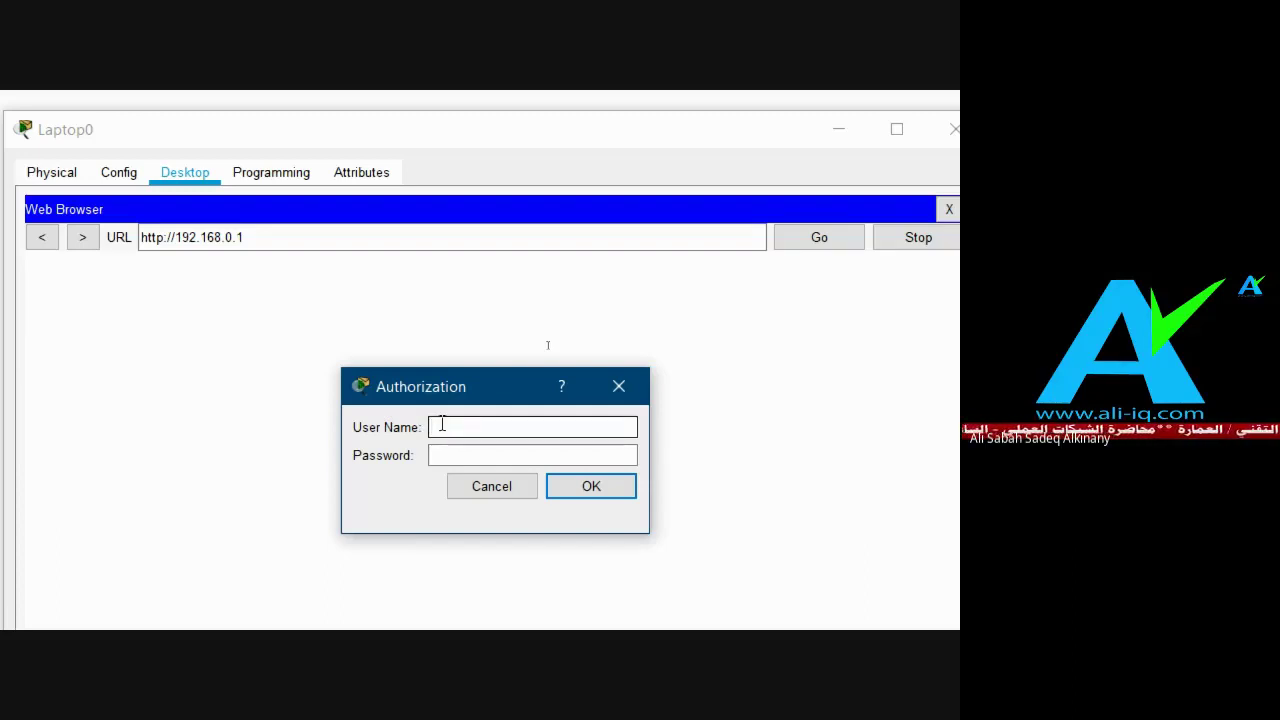
pyautogui.write('شيةهى')
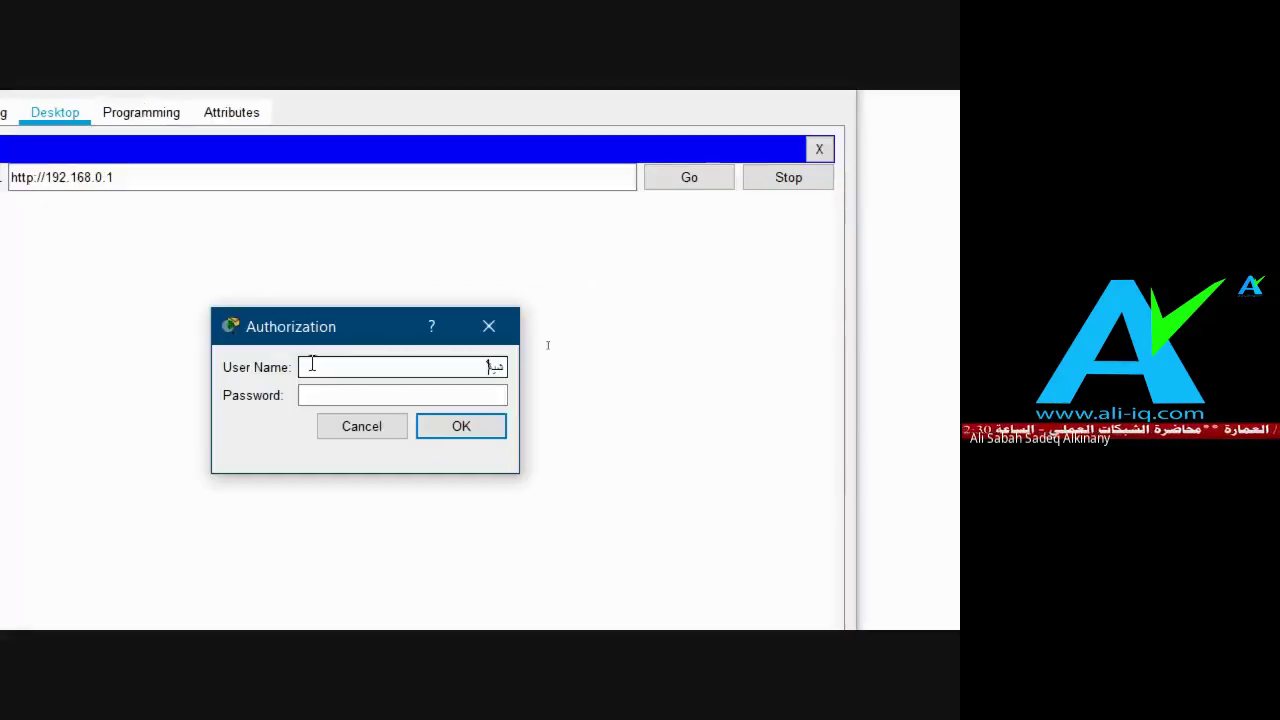
pyautogui.doubleClick(484, 366)
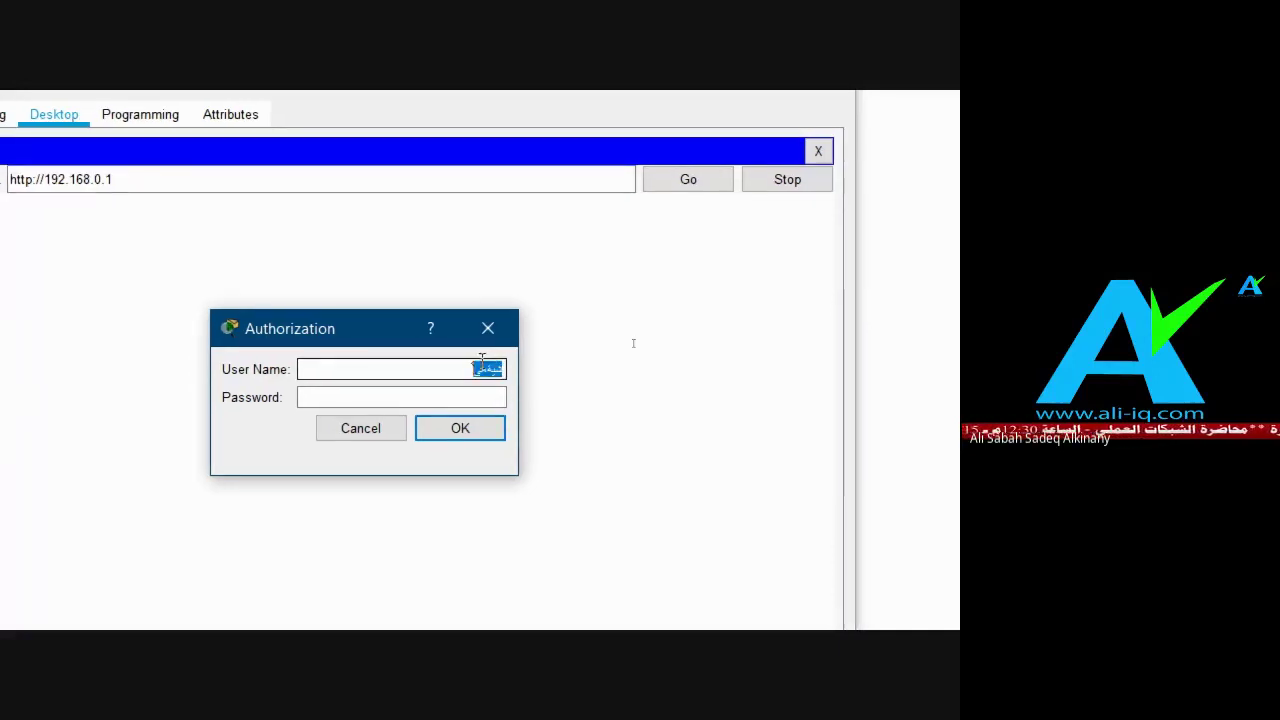
pyautogui.write('adm')
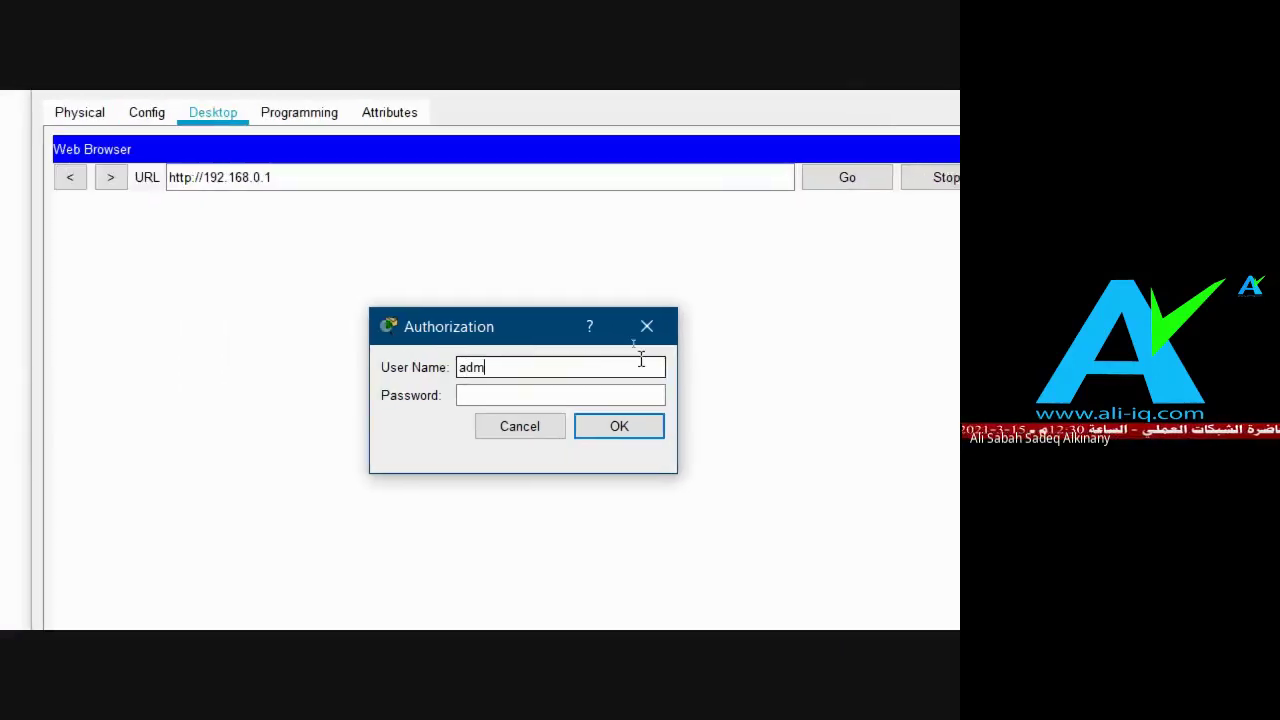
pyautogui.write('in')
pyautogui.press('Tab')
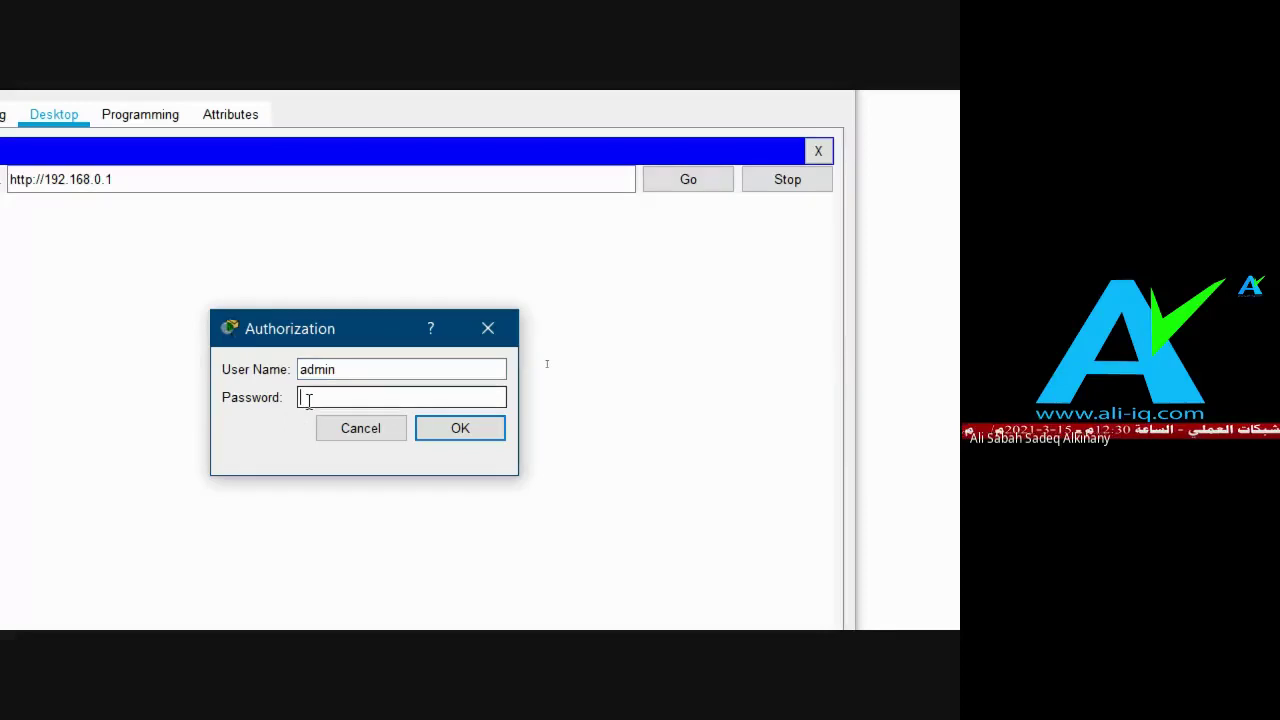
pyautogui.write('ad')
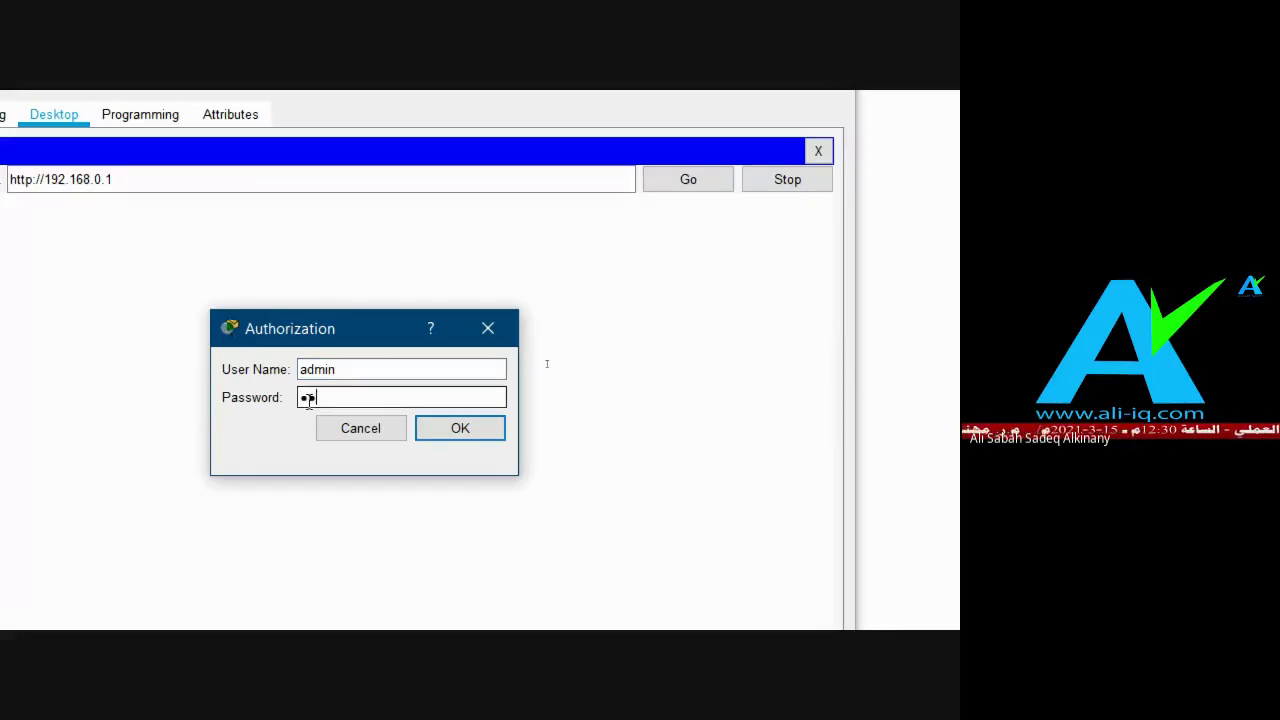
pyautogui.write('min')
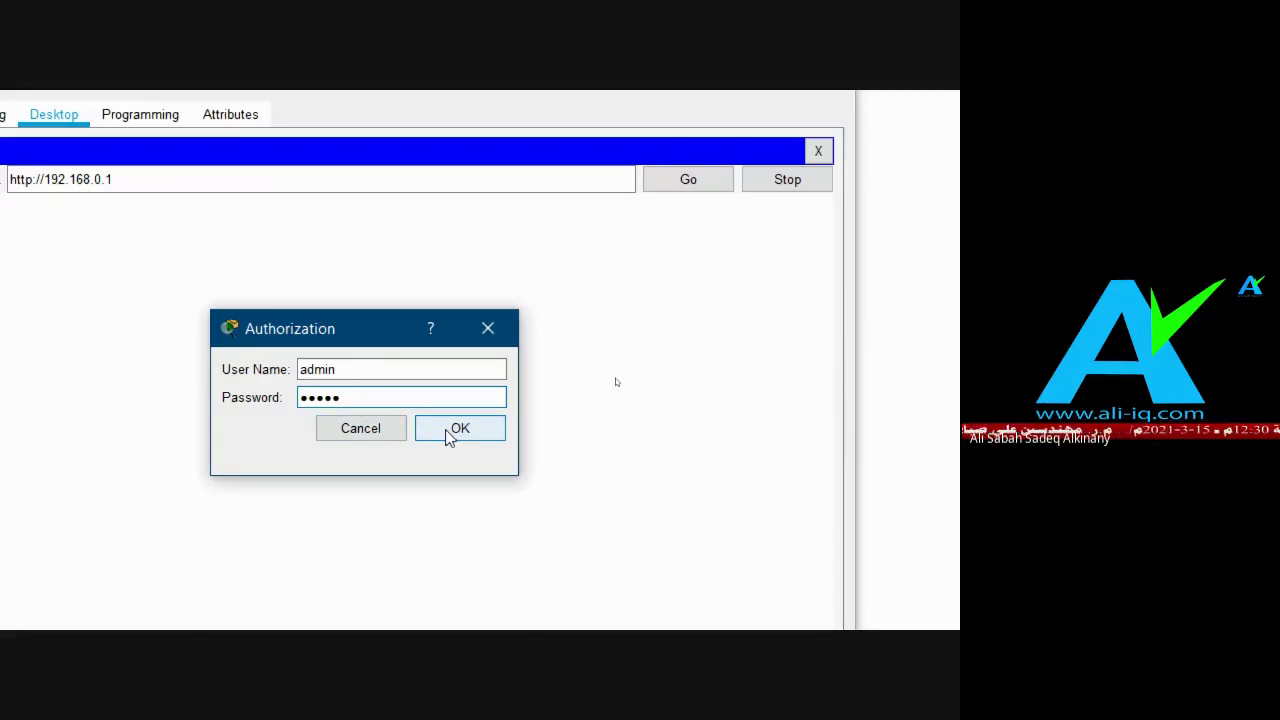
pyautogui.click(449, 430)
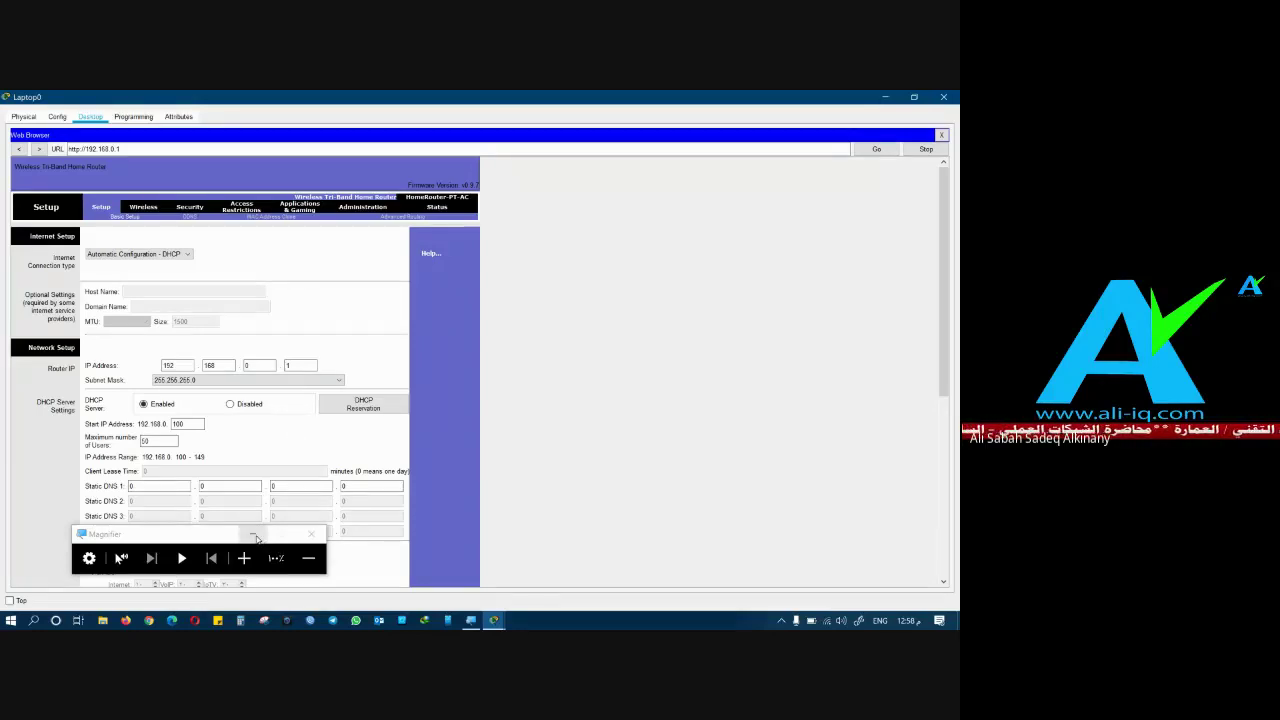
# Step: Close the Magnifier so it no longer covers the router's setup page
pyautogui.click(256, 538)
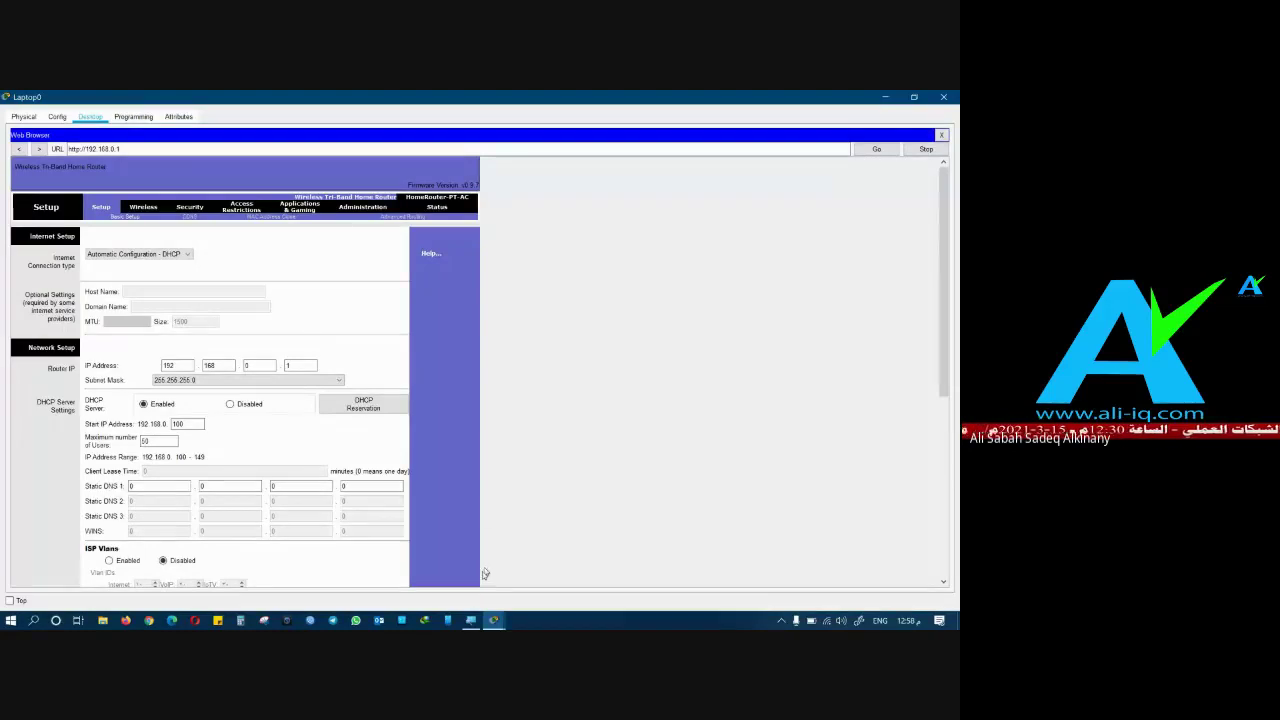
pyautogui.moveTo(473, 624)
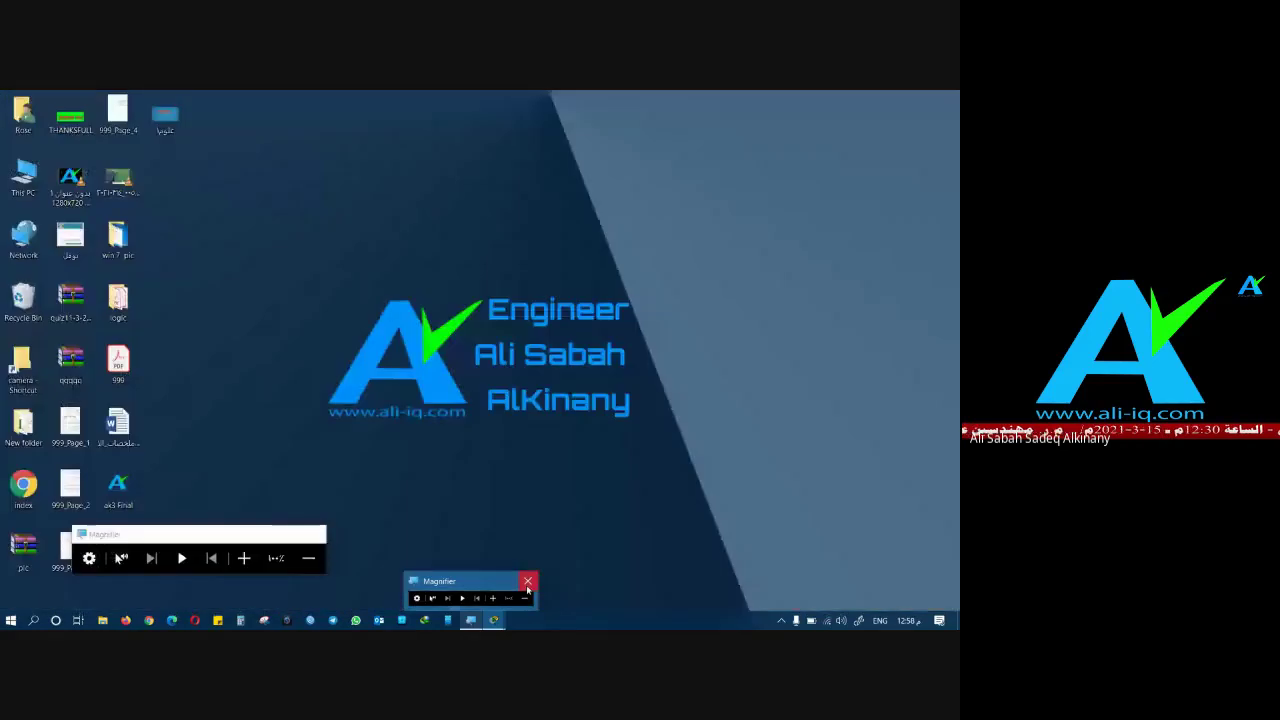
pyautogui.click(527, 584)
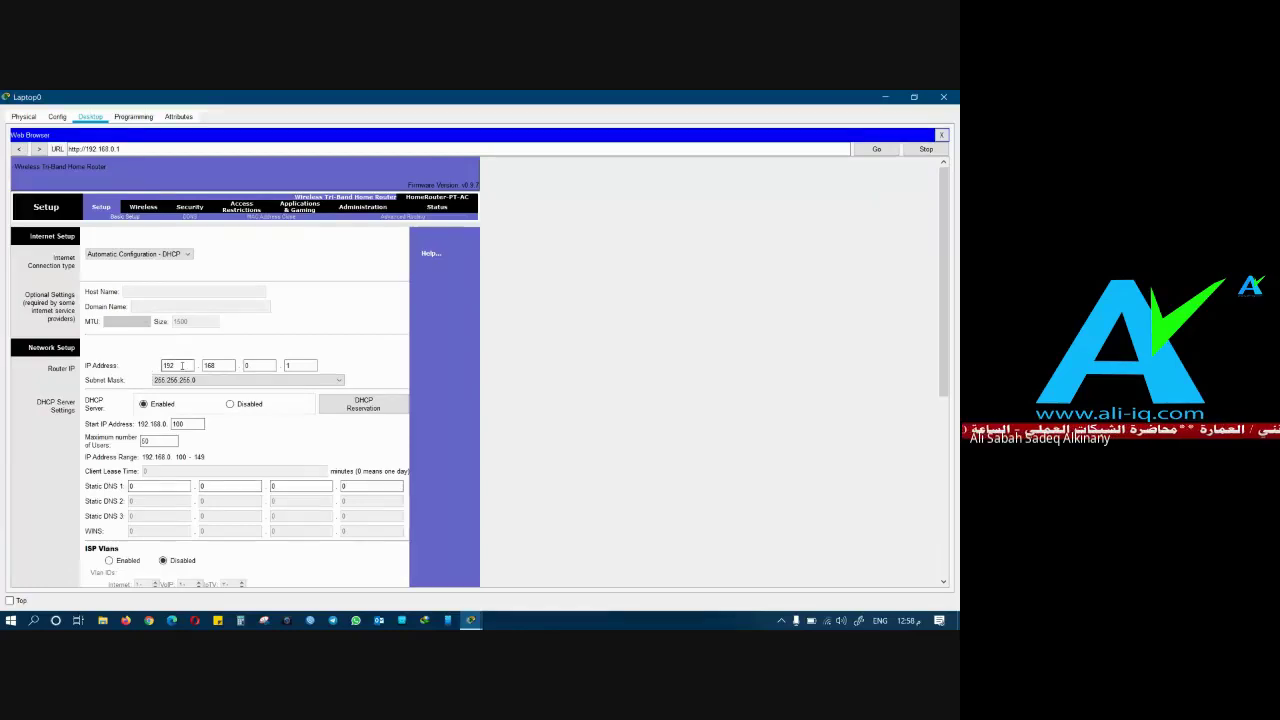
# Step: Examine the router's IP address, subnet mask, DHCP start address, maximum number of users and remaining options on the Basic Setup page
pyautogui.click(253, 366)
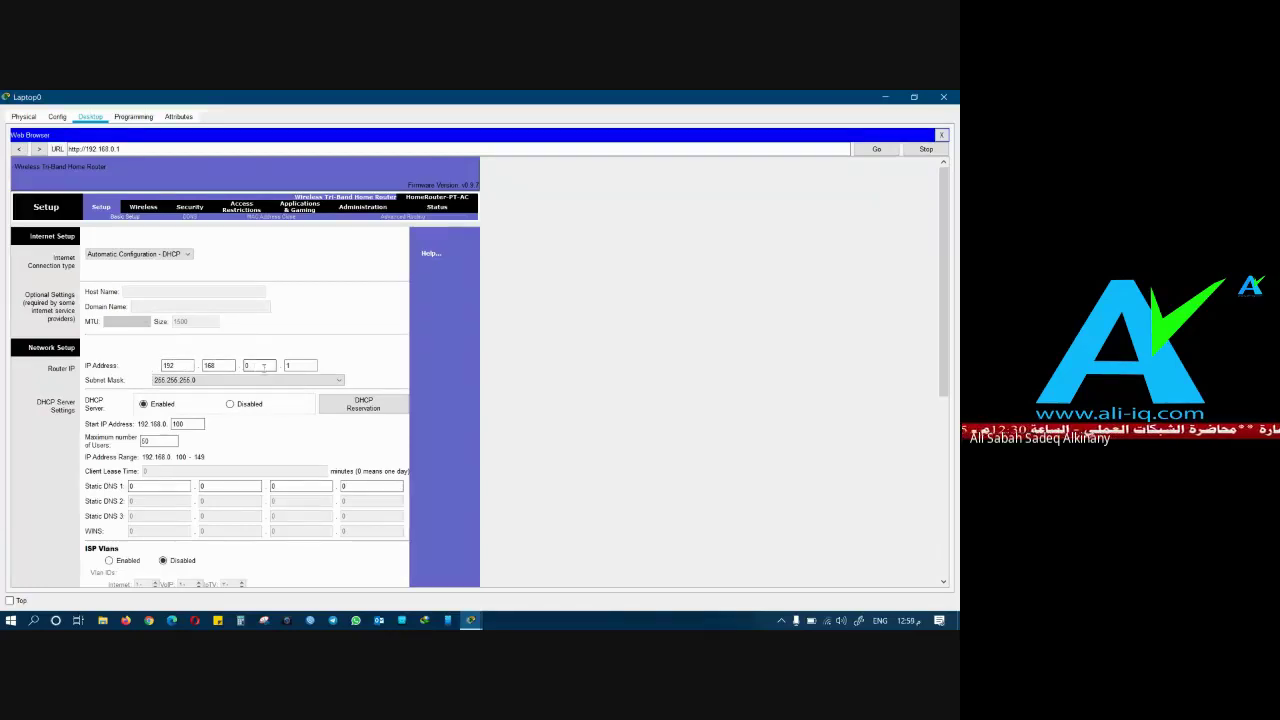
pyautogui.click(302, 367)
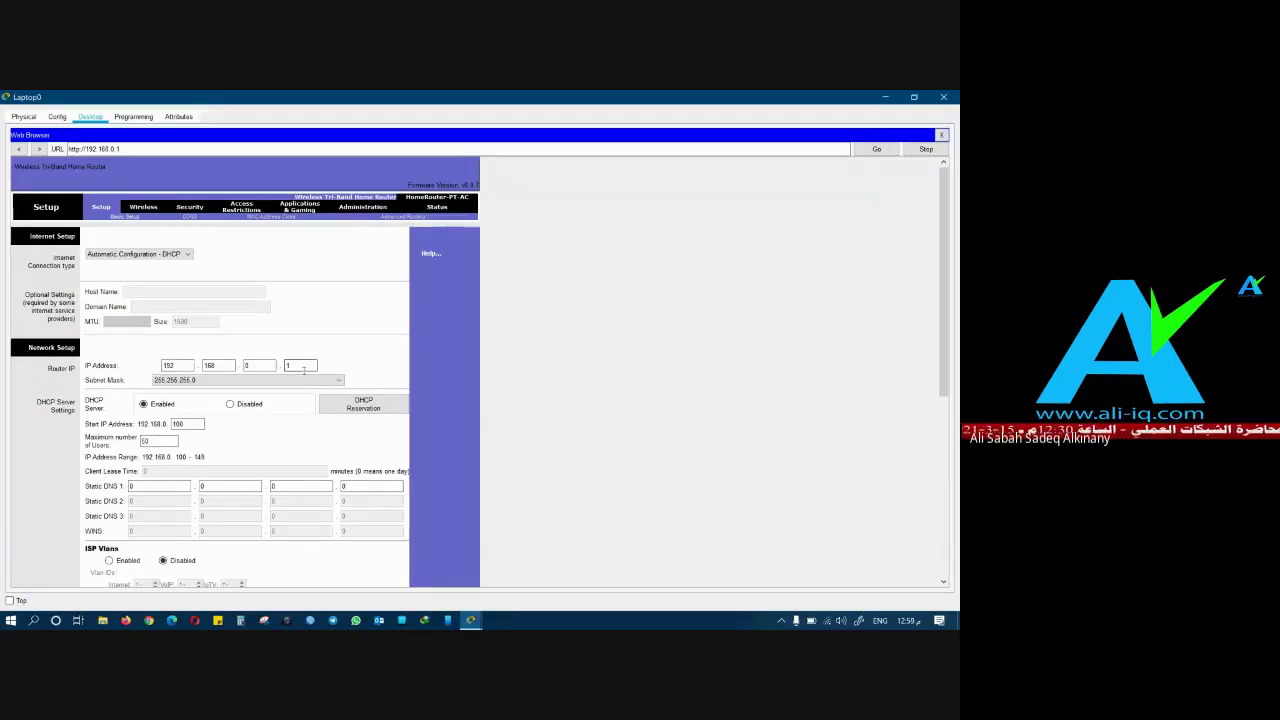
pyautogui.click(294, 380)
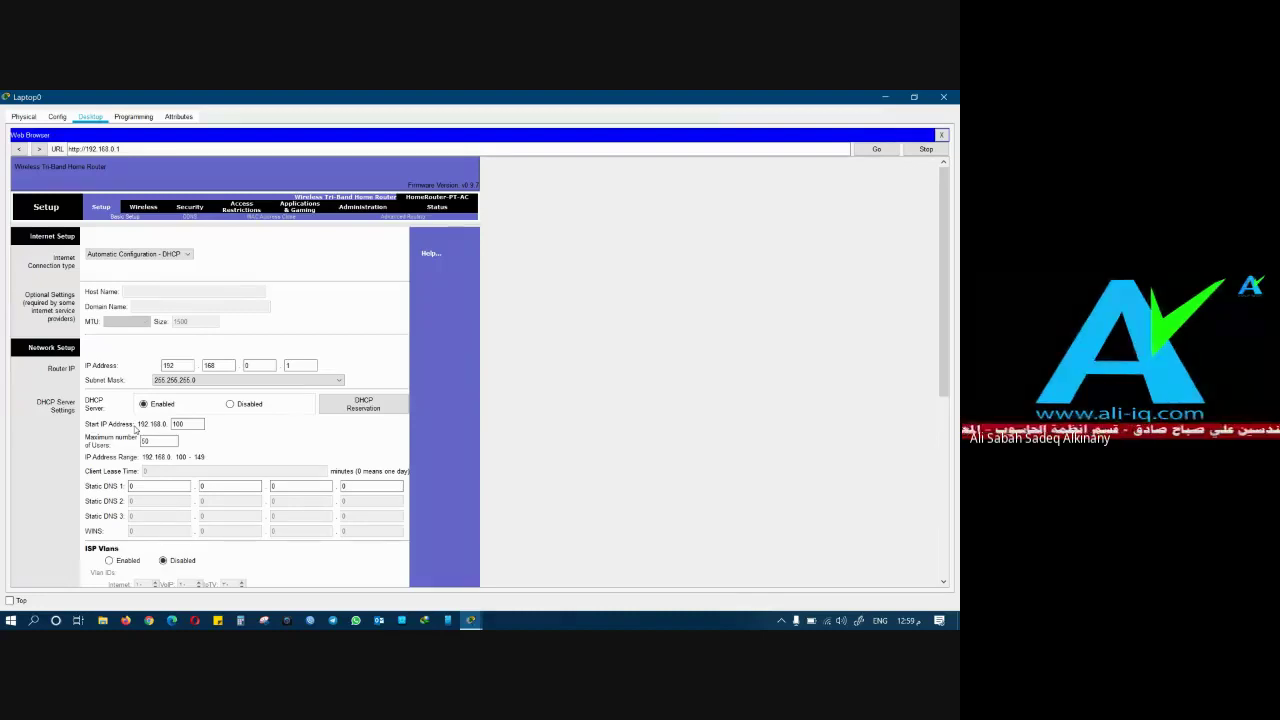
pyautogui.click(186, 424)
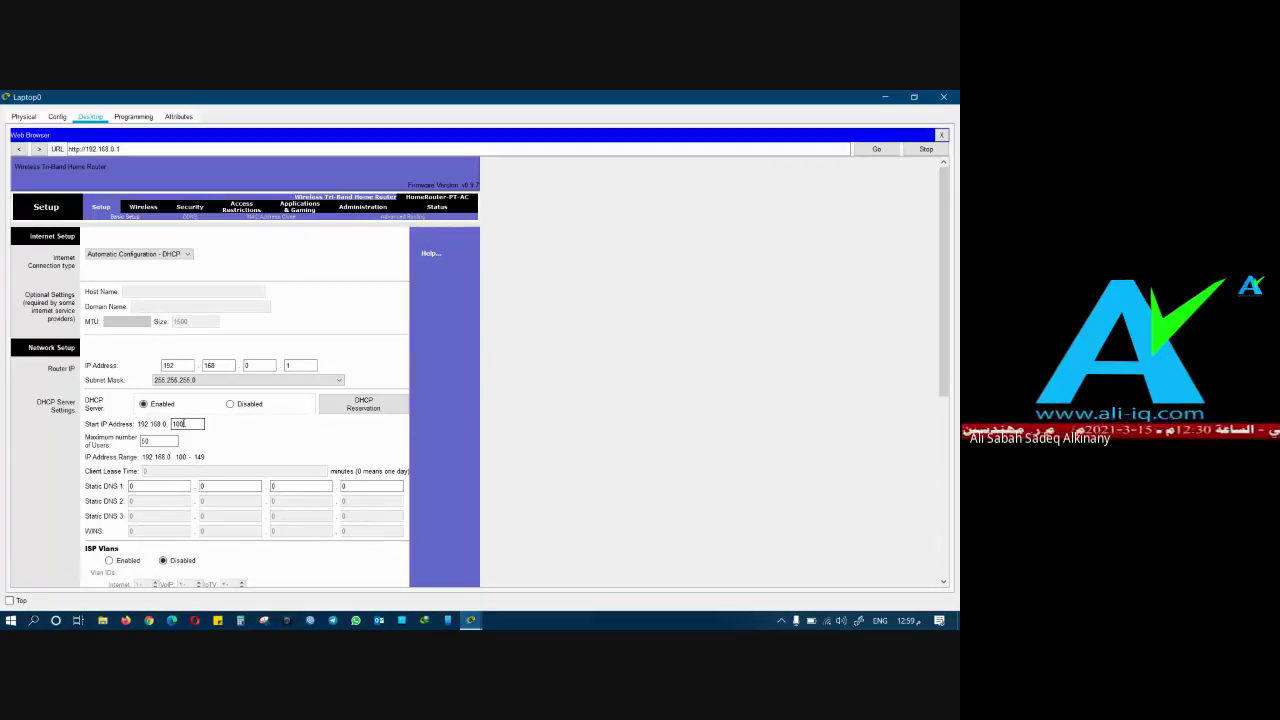
pyautogui.doubleClick(180, 424)
pyautogui.click(178, 424)
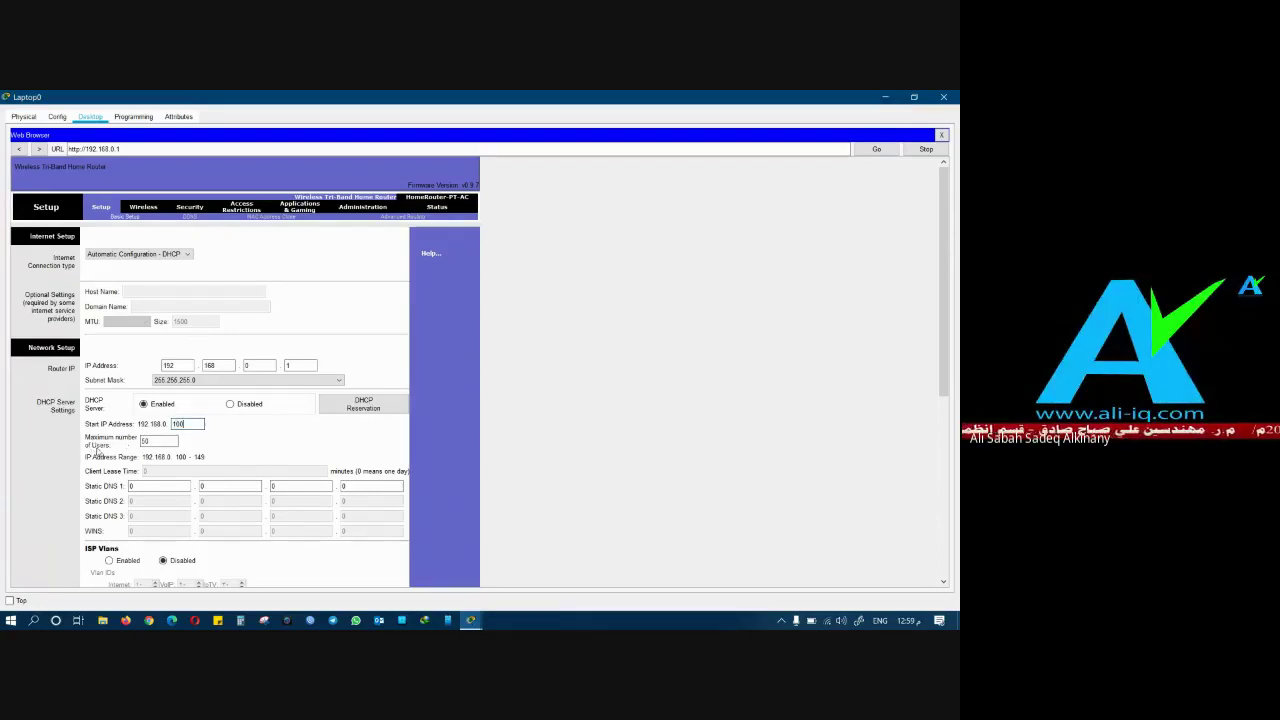
pyautogui.click(166, 442)
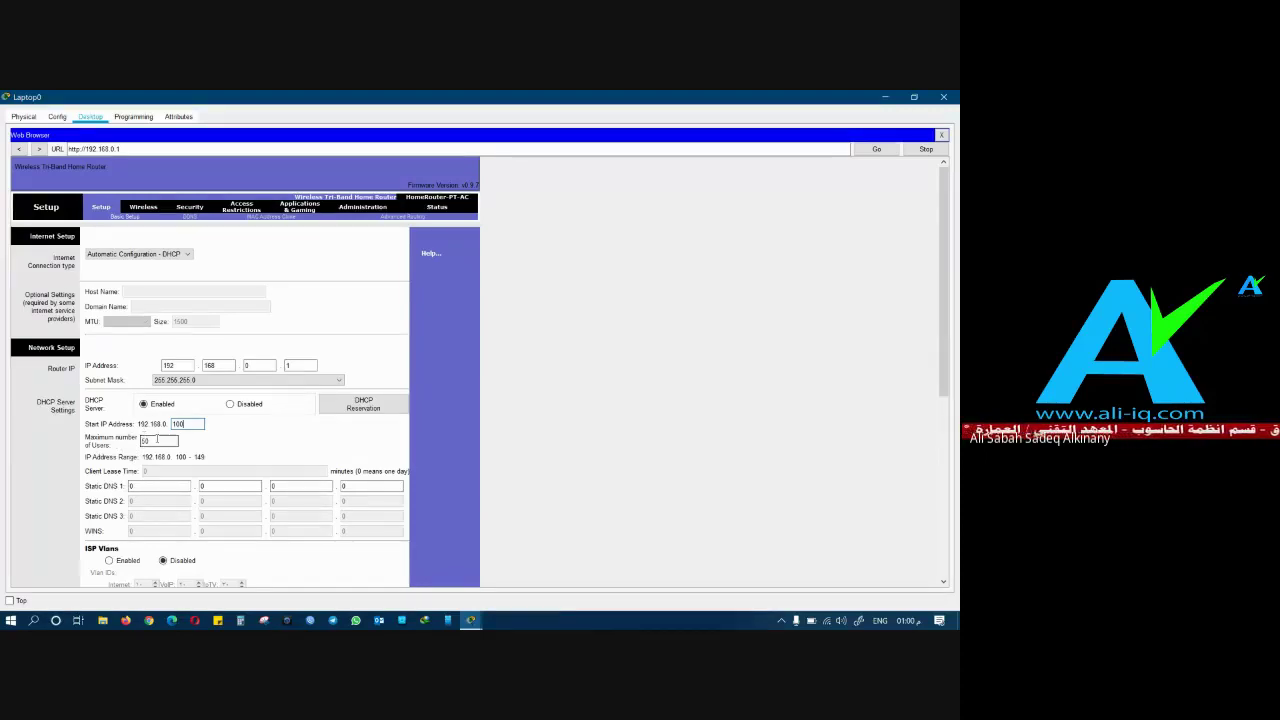
pyautogui.moveTo(157, 440); pyautogui.dragTo(135, 447)
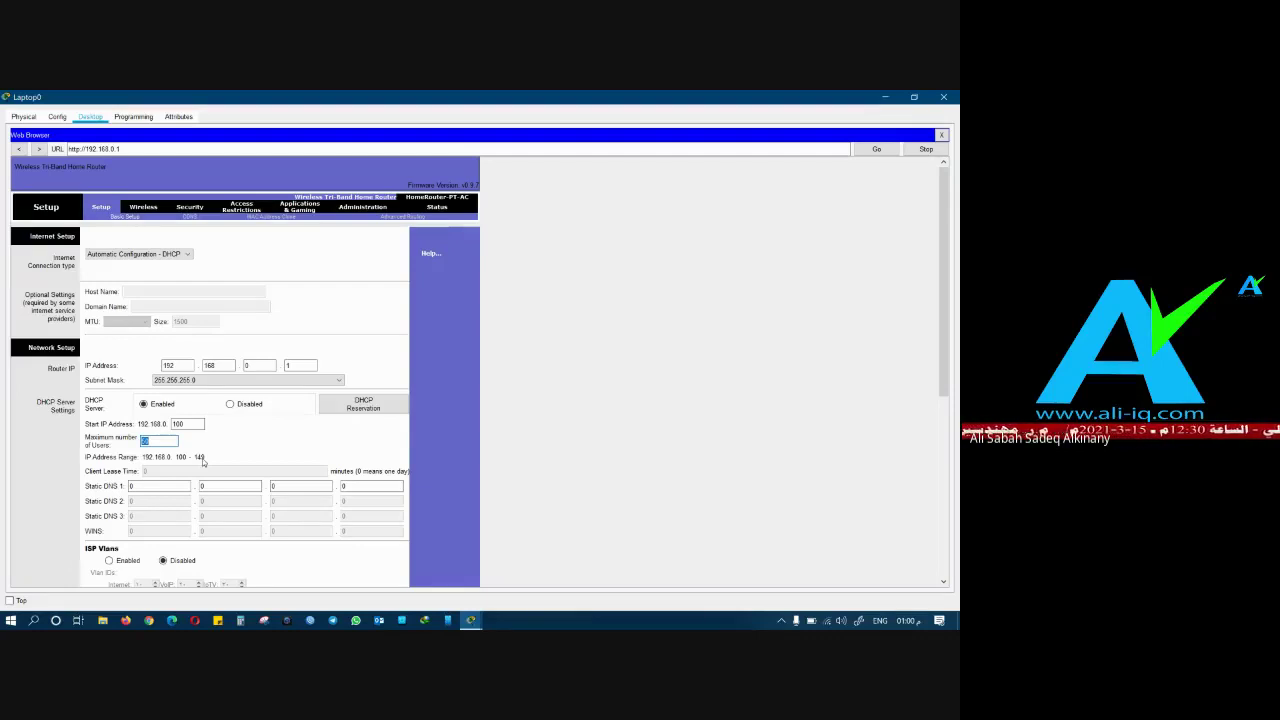
pyautogui.scroll(-2, 285, 445)
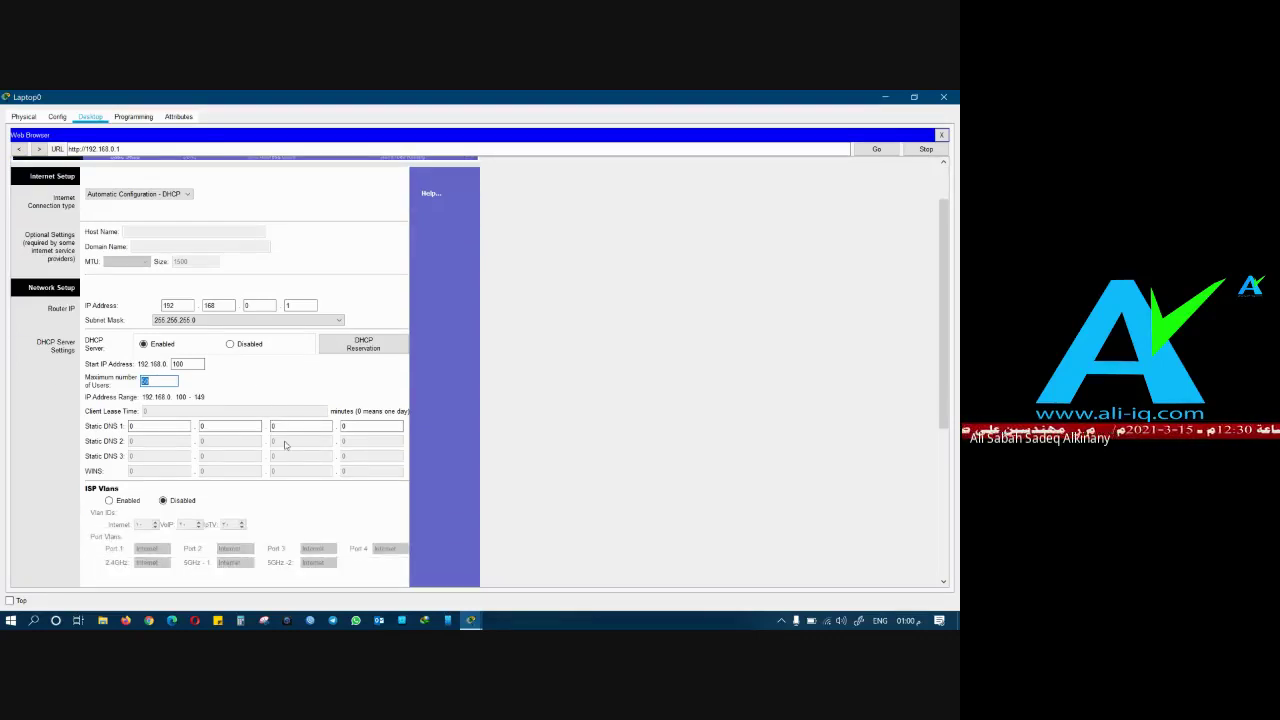
pyautogui.scroll(-2, 285, 445)
pyautogui.scroll(4, 285, 445)
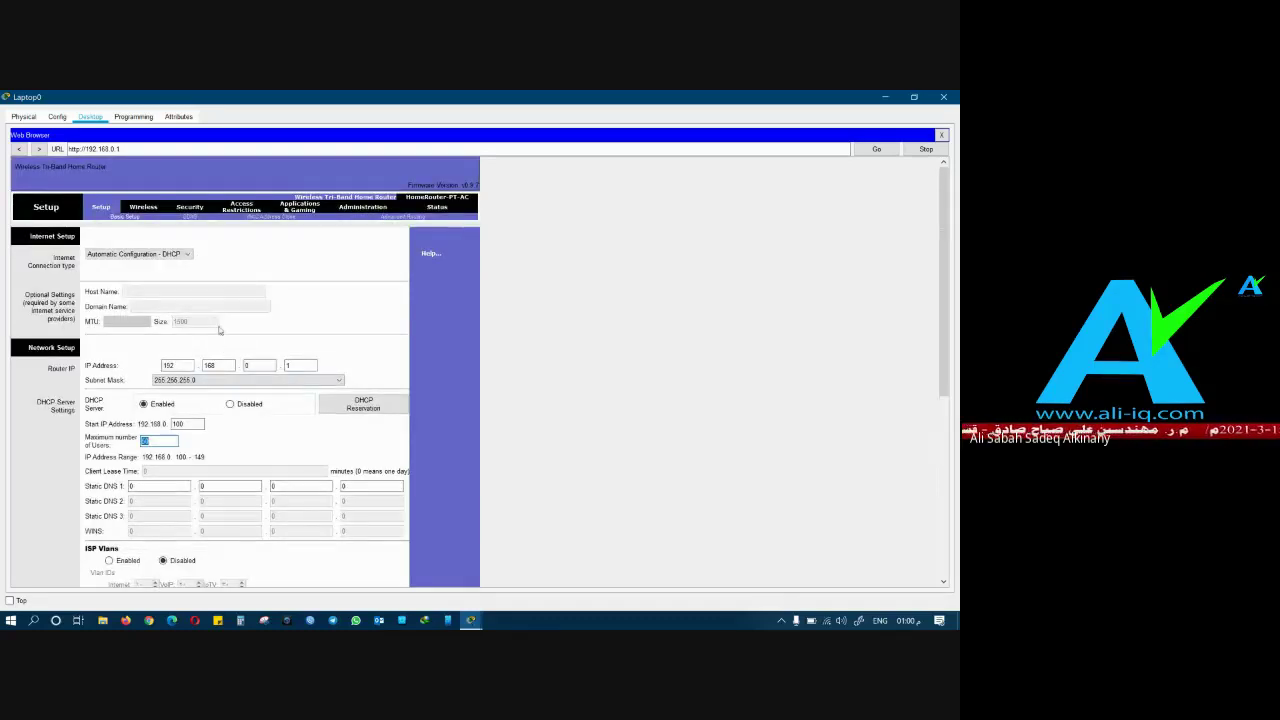
# Step: Open the router's Basic Wireless Settings and review the standard channel options for the 2.4 GHz and 5 GHz - 2 bands
pyautogui.click(150, 208)
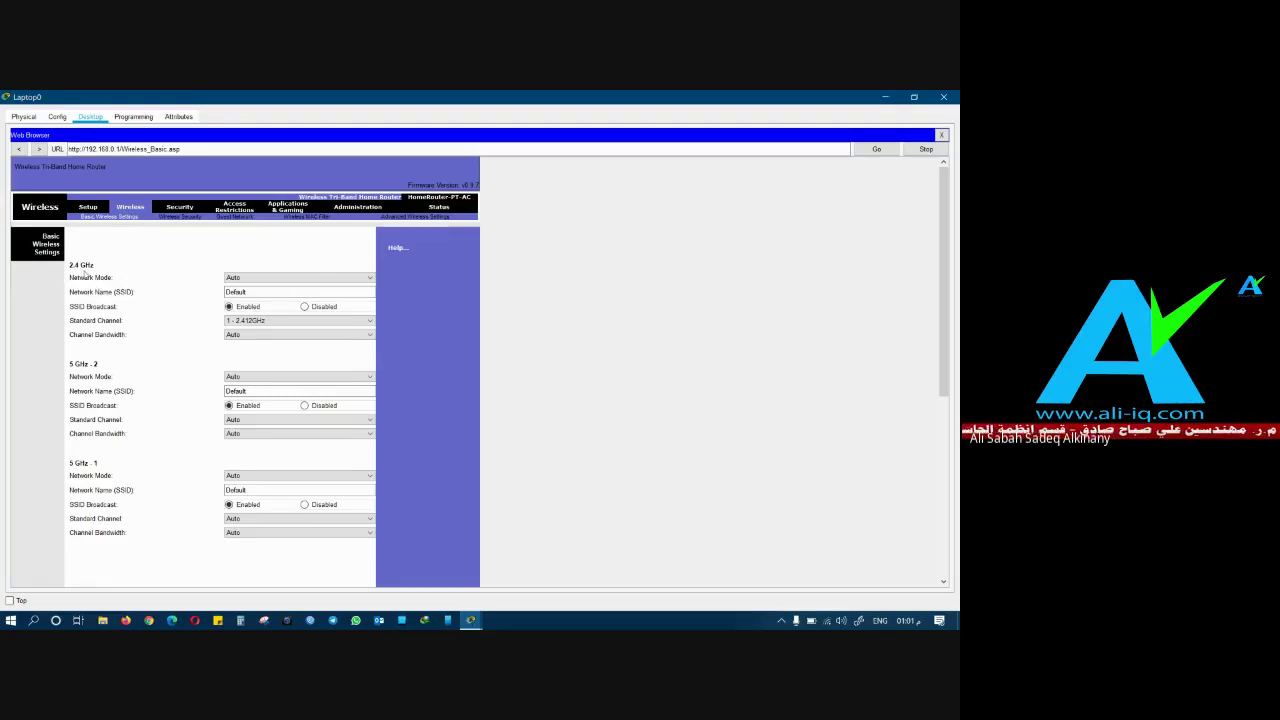
pyautogui.click(260, 321)
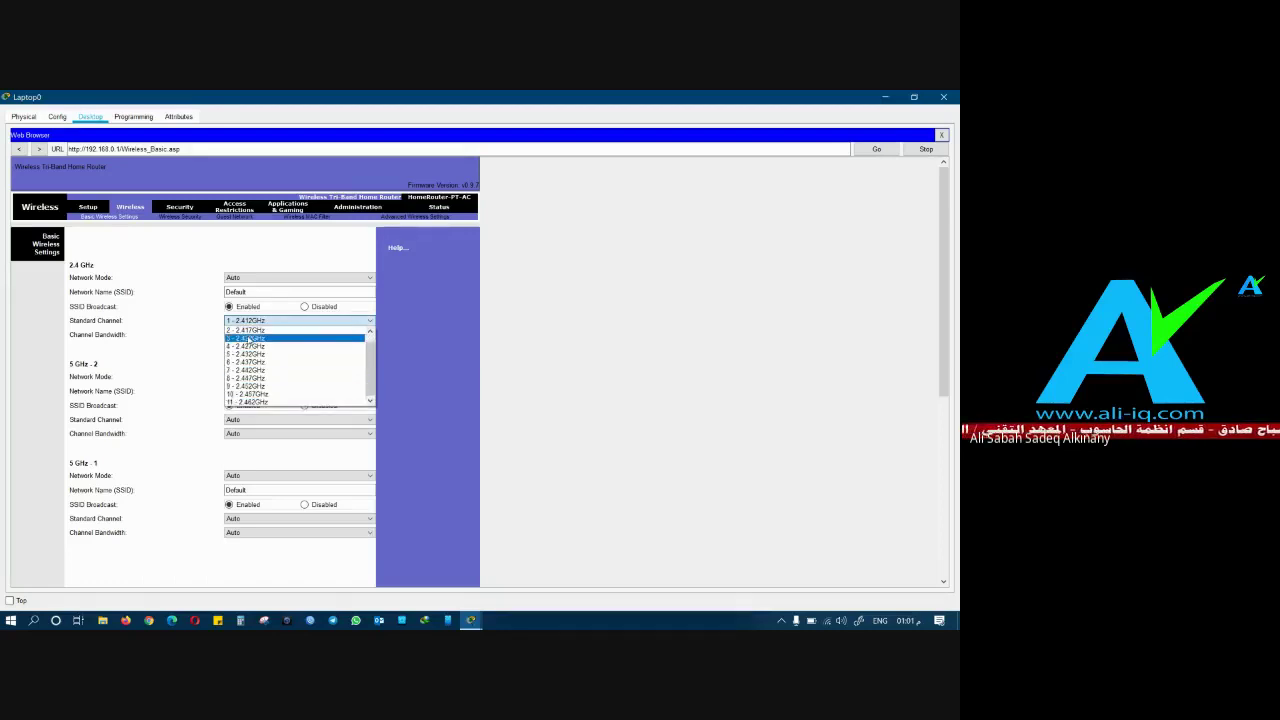
pyautogui.scroll(1, 260, 348)
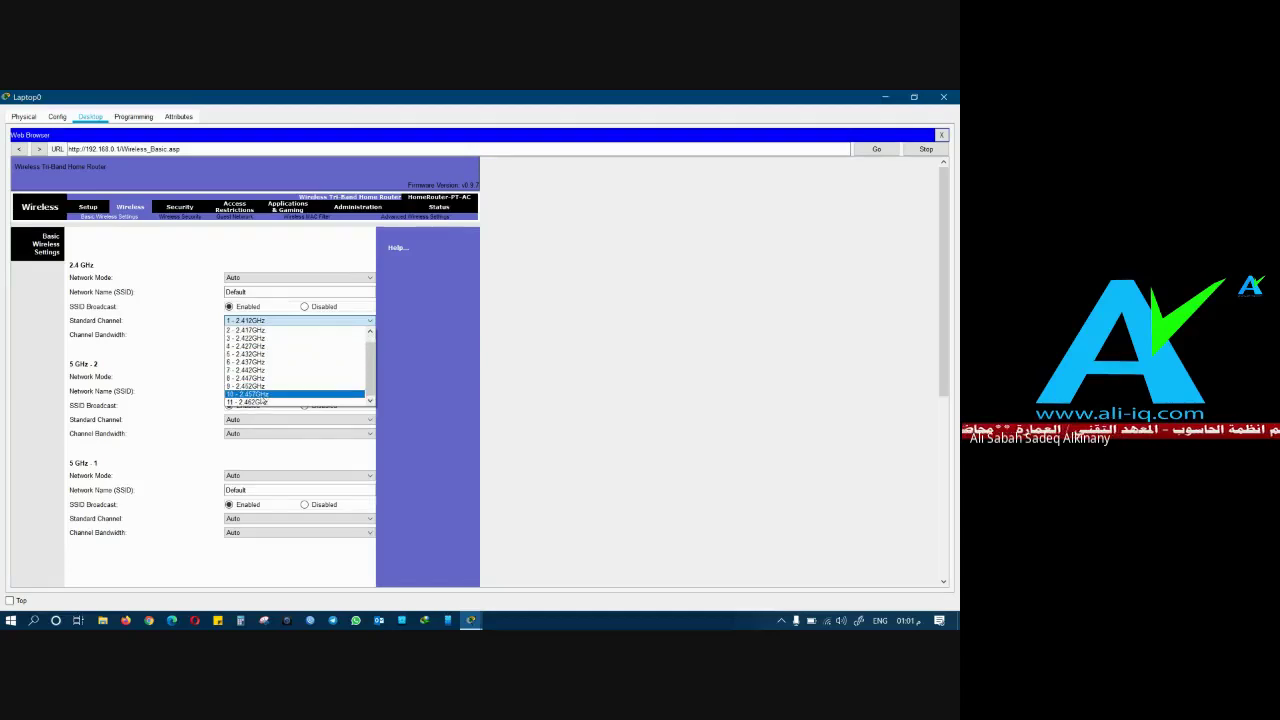
pyautogui.click(185, 342)
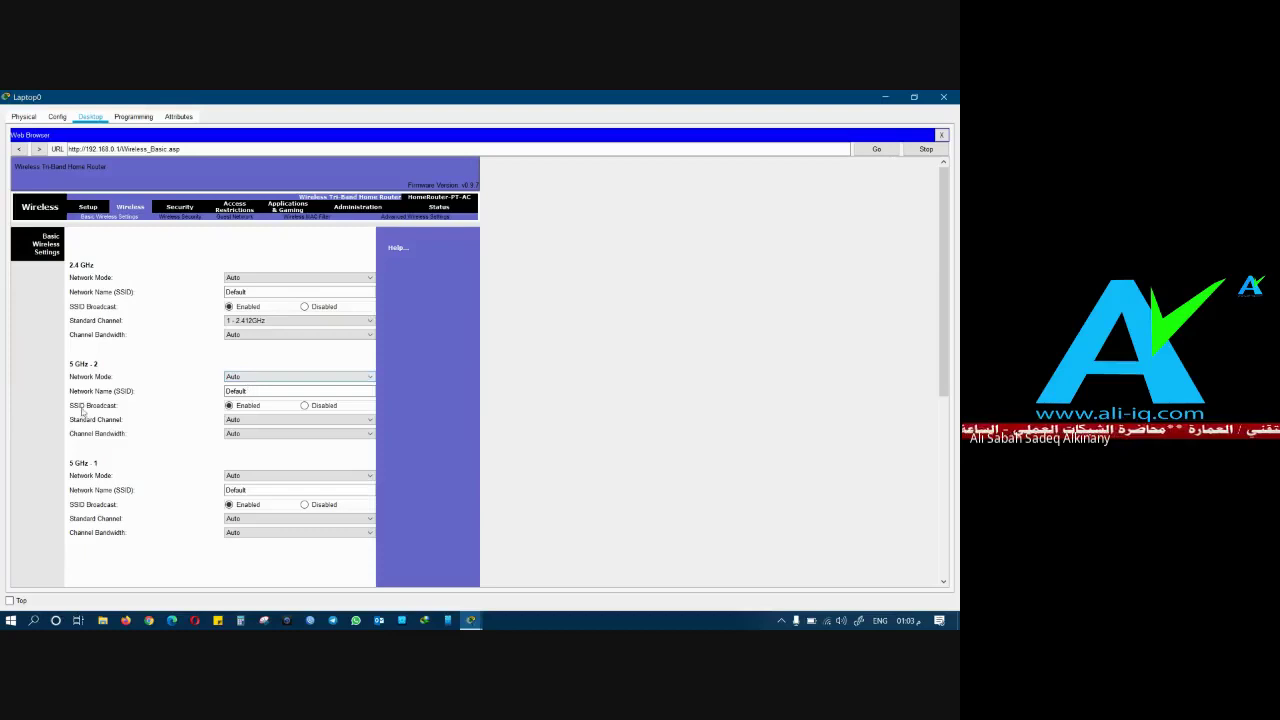
pyautogui.click(270, 420)
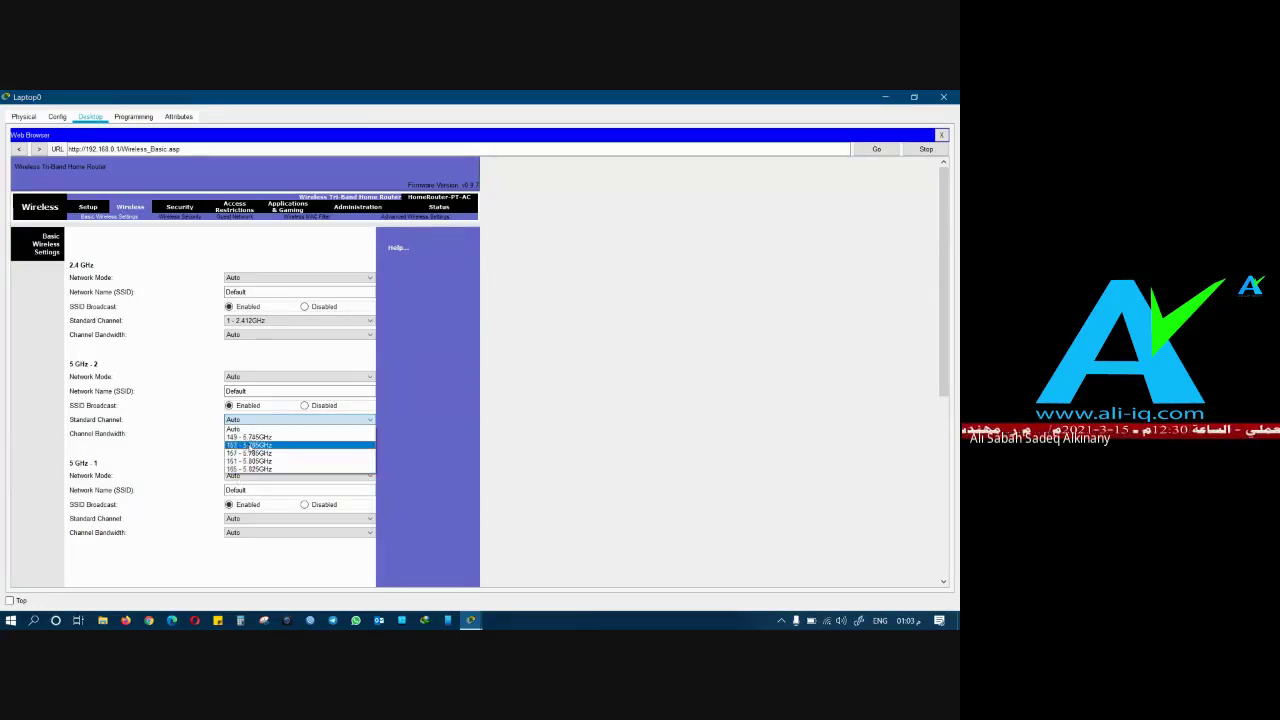
pyautogui.click(191, 410)
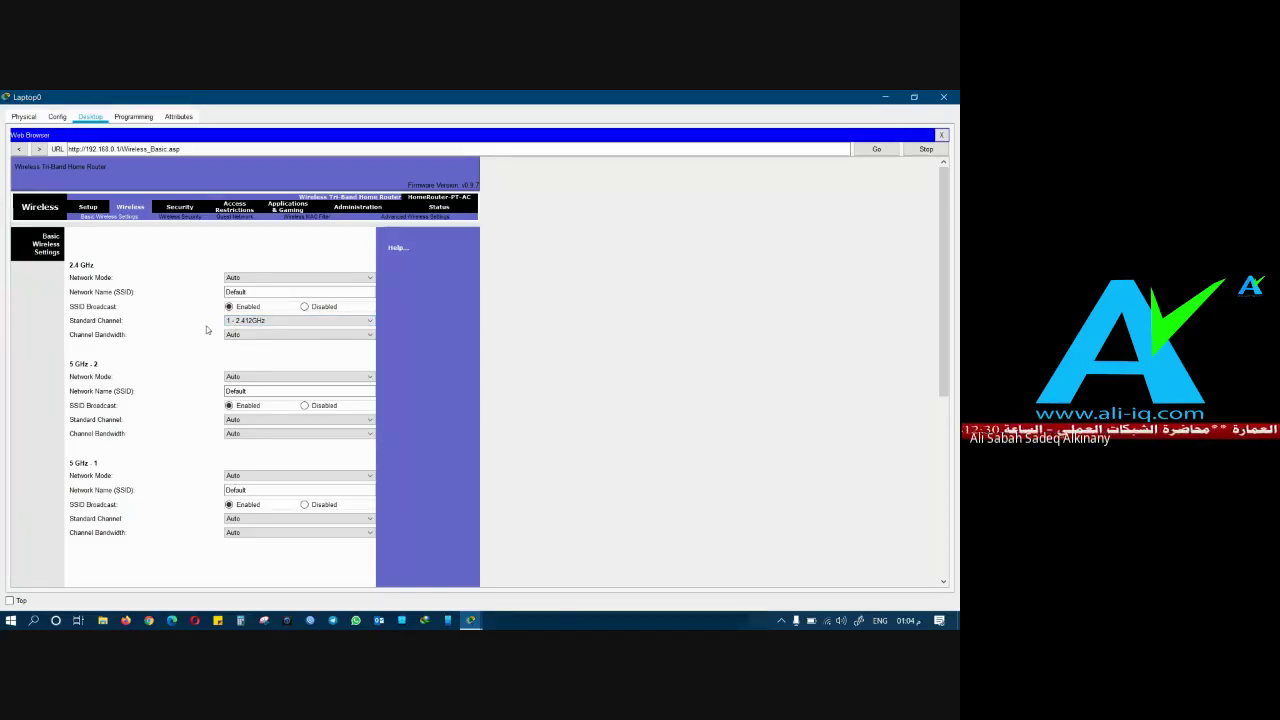
# Step: Look through the 2.4 GHz band's standard channels from 1 to 11, leaving 1 - 2.412GHz selected
pyautogui.click(248, 321)
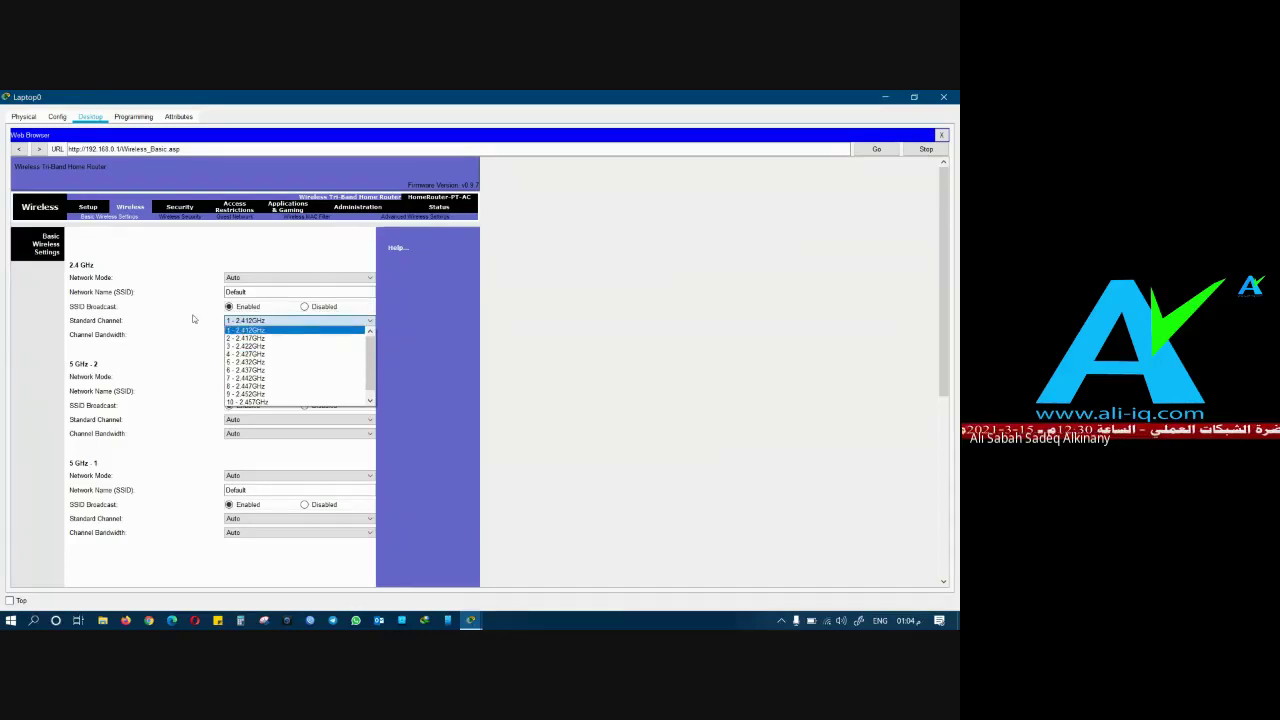
pyautogui.click(150, 322)
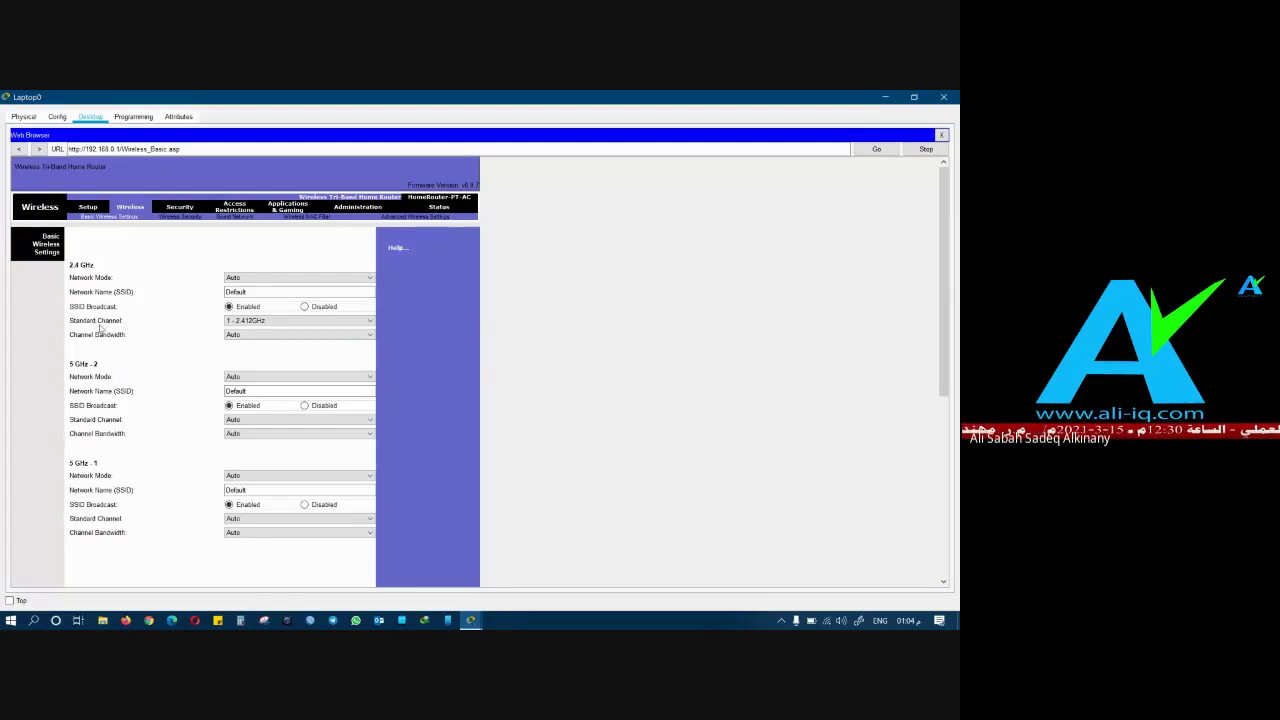
pyautogui.click(290, 320)
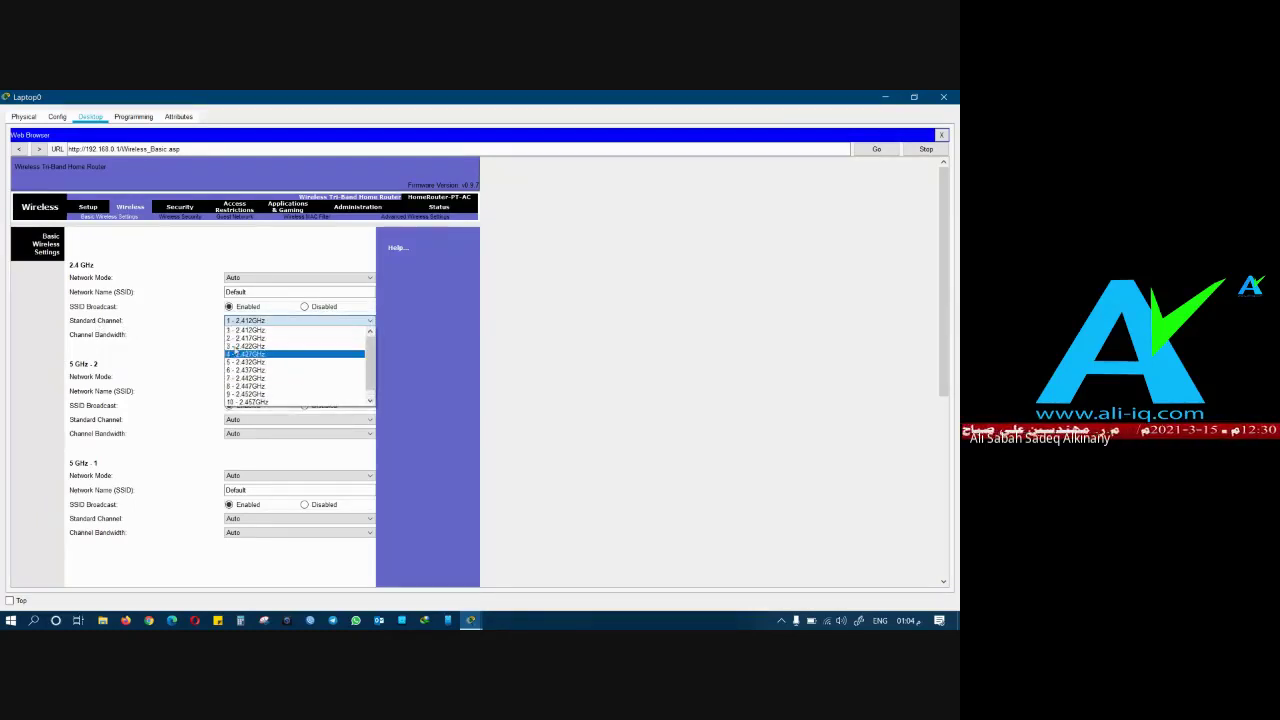
pyautogui.click(245, 330)
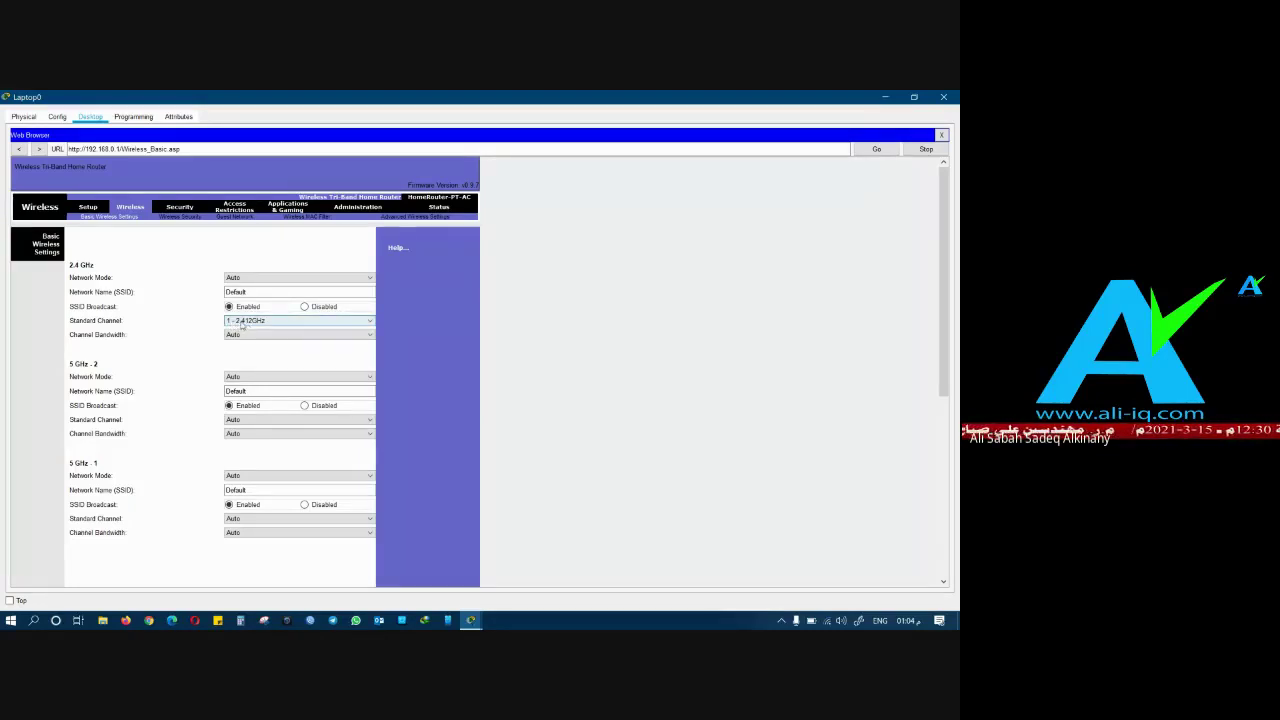
pyautogui.click(245, 323)
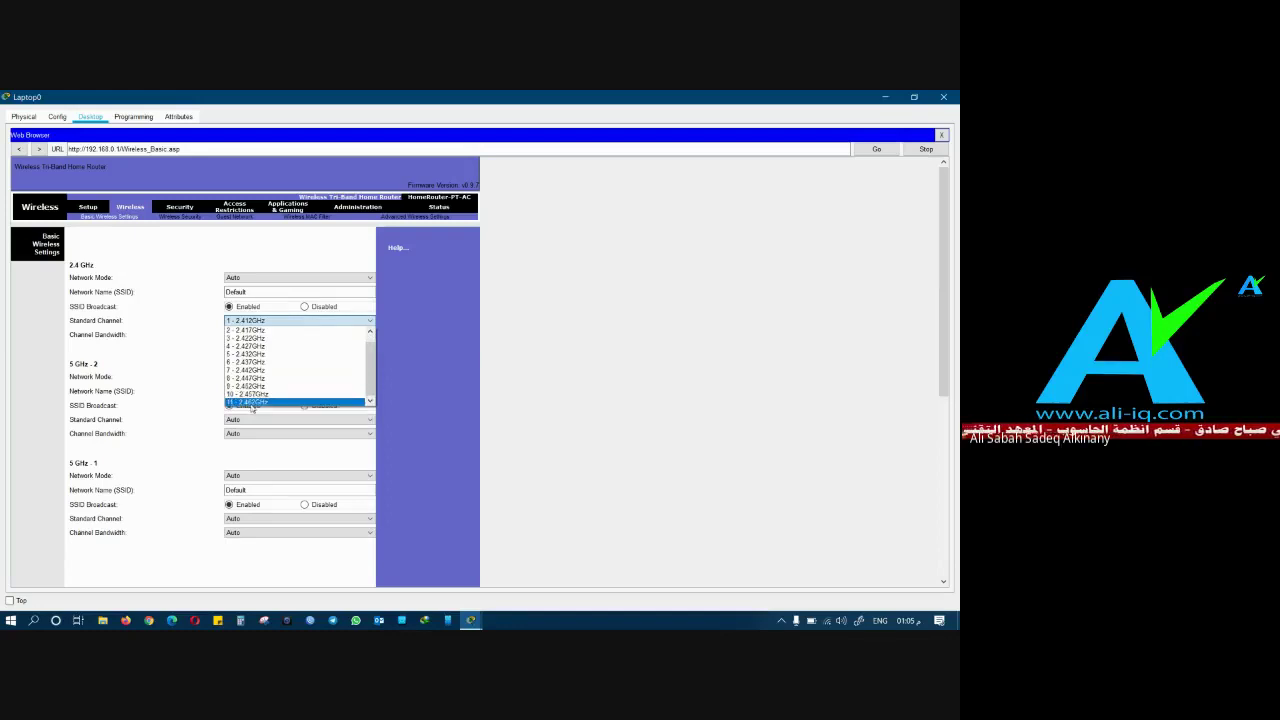
pyautogui.click(174, 326)
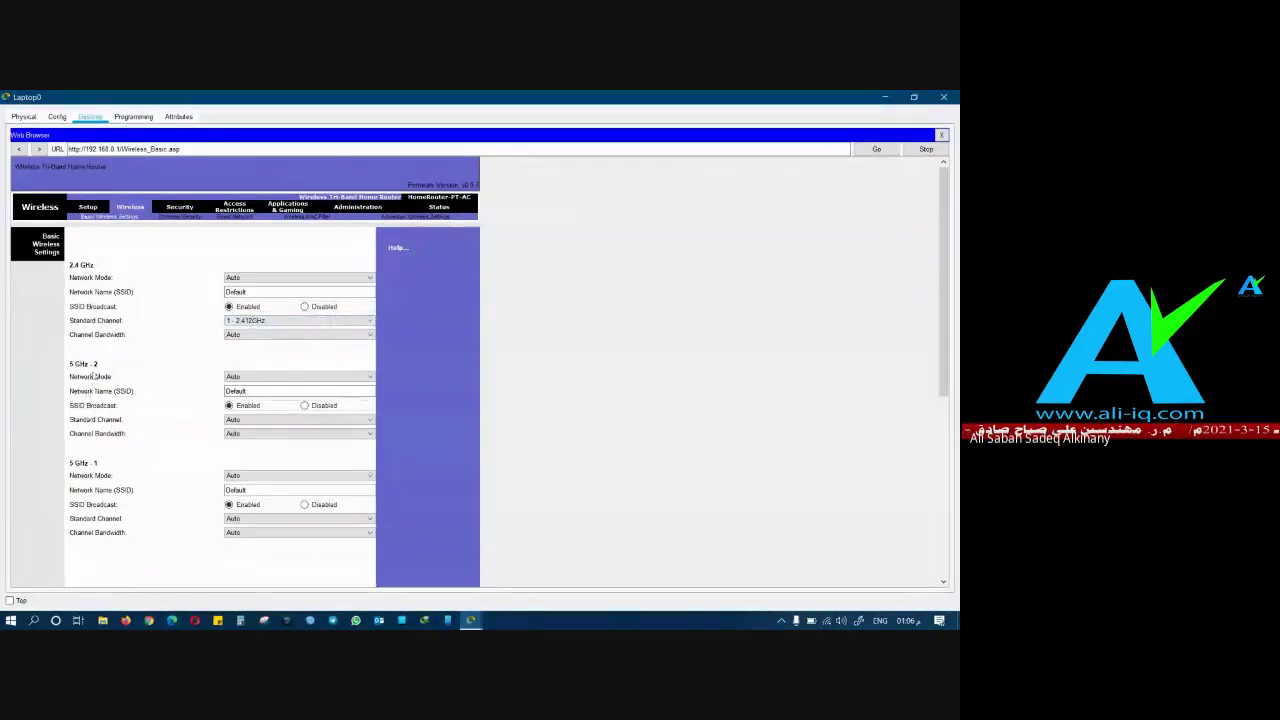
# Step: Set the 5 GHz - 2 standard channel to 149 - 5.745GHz, comparing its channel options with those of 5 GHz - 1
pyautogui.click(243, 421)
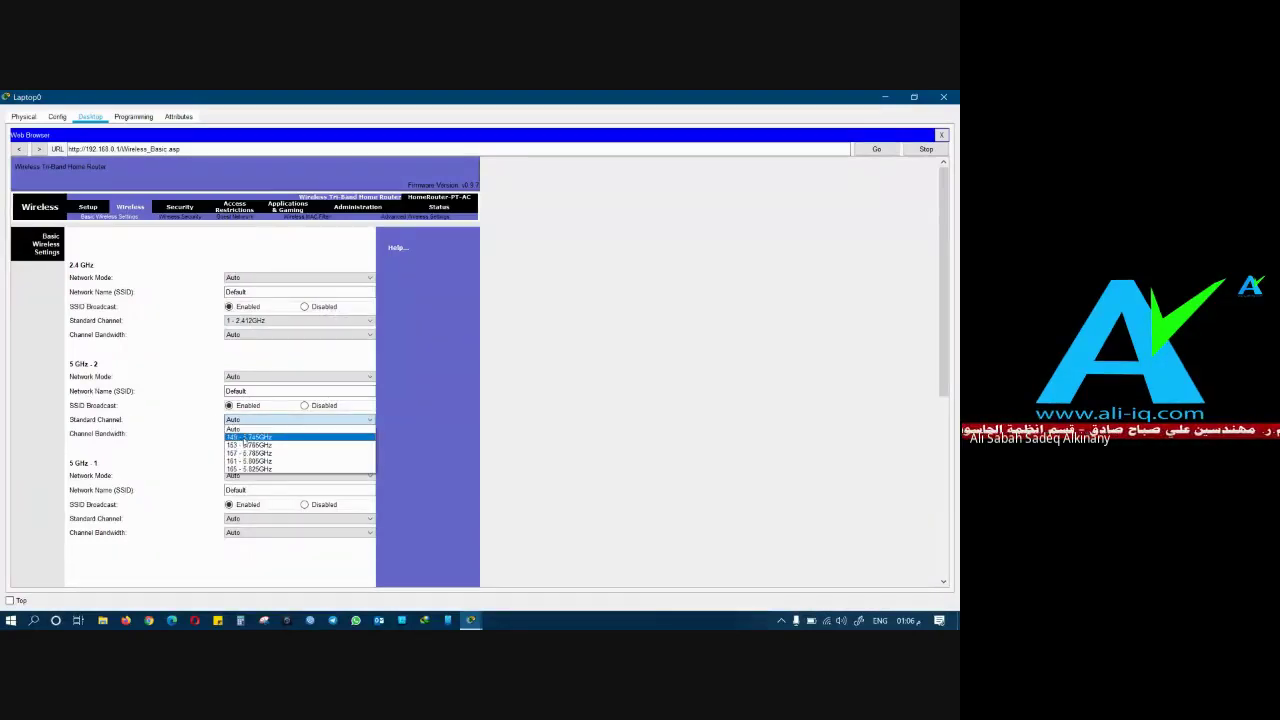
pyautogui.click(244, 441)
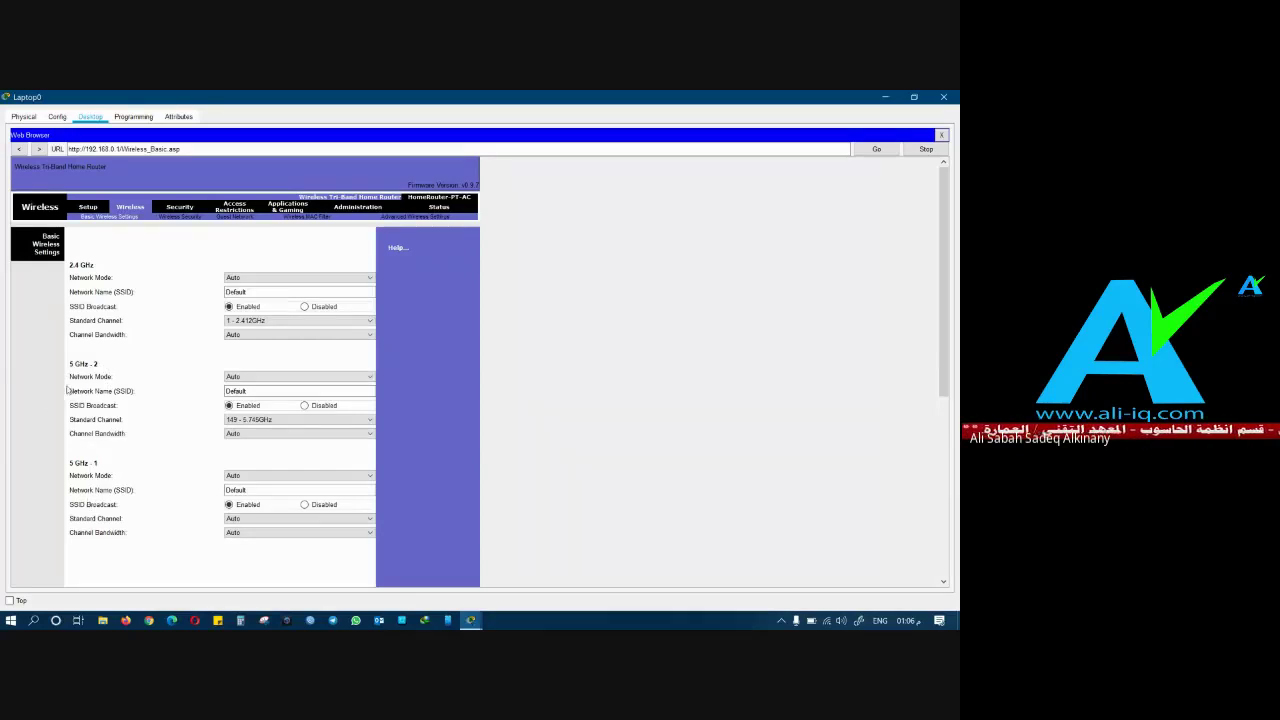
pyautogui.click(258, 392)
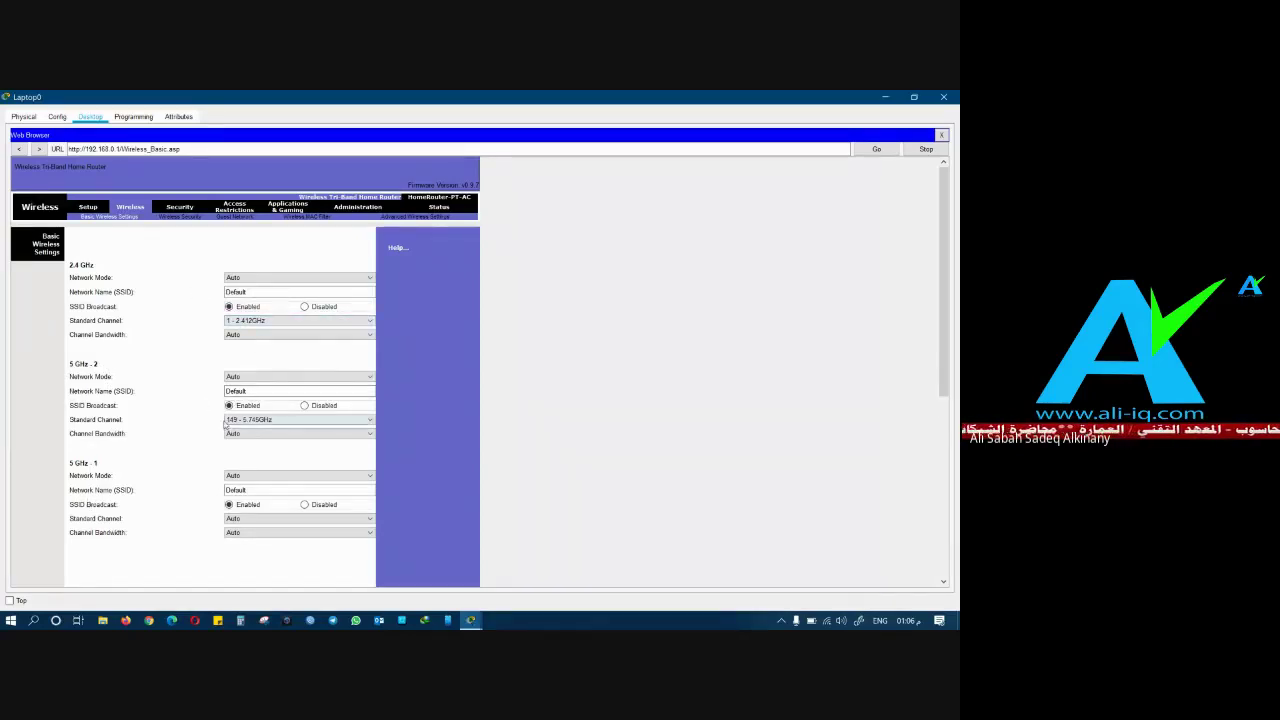
pyautogui.click(231, 519)
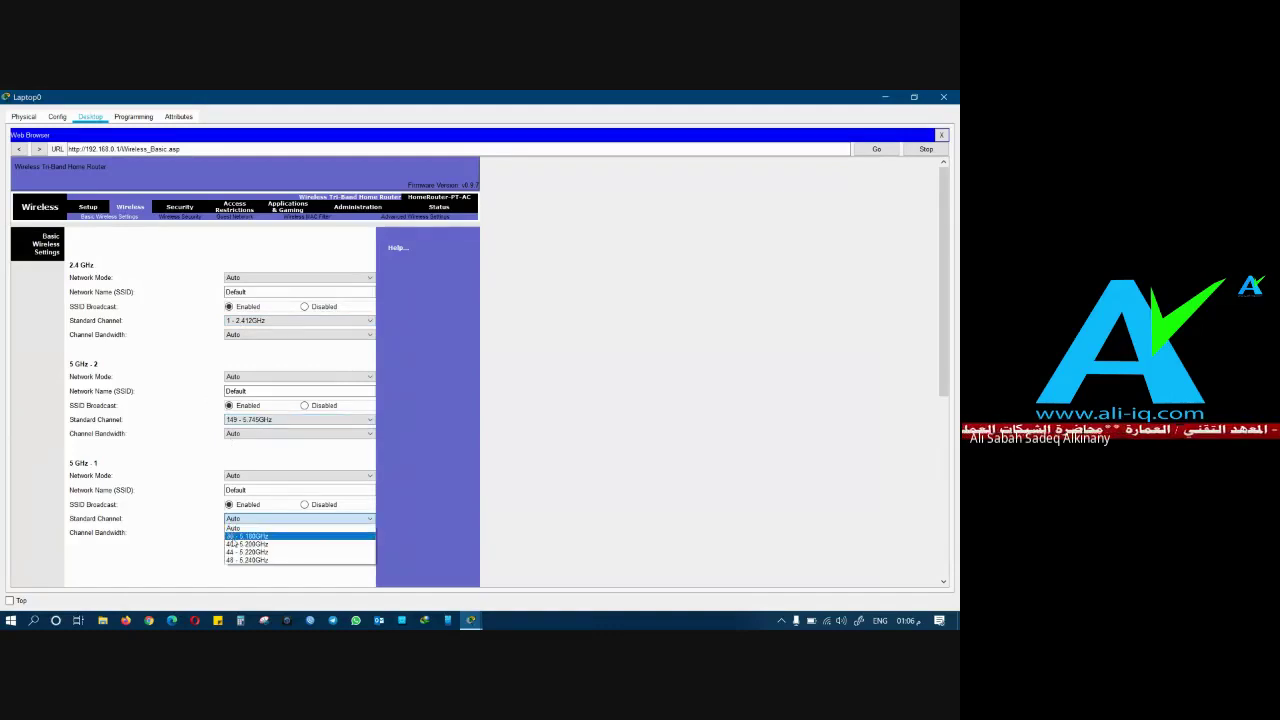
pyautogui.click(182, 450)
pyautogui.click(262, 420)
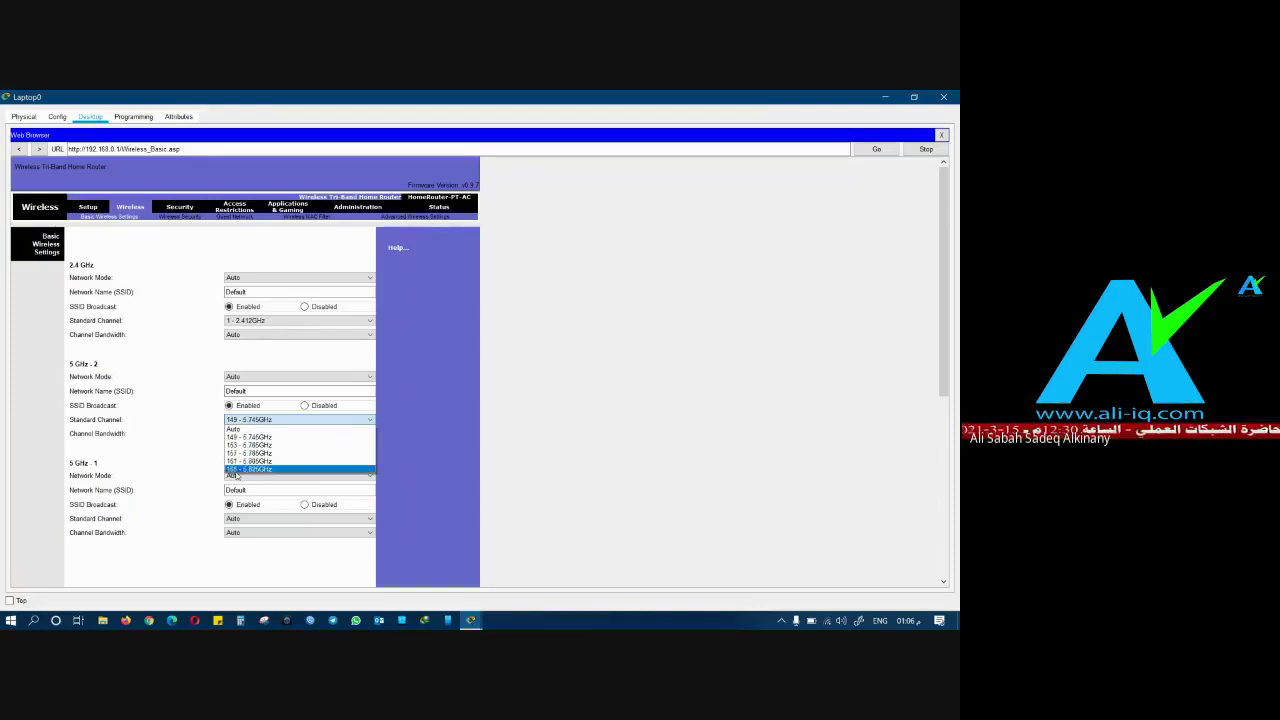
pyautogui.click(243, 438)
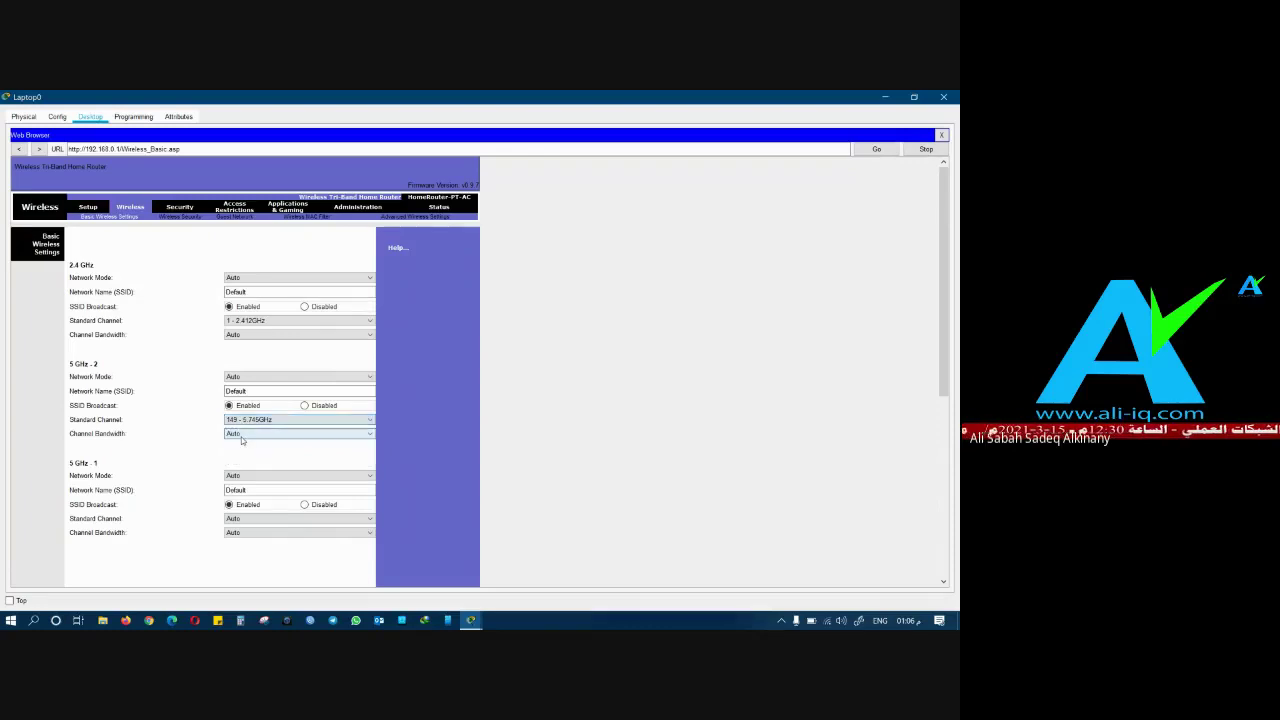
# Step: Set the 5 GHz - 1 standard channel to 36 - 5.180GHz
pyautogui.click(237, 520)
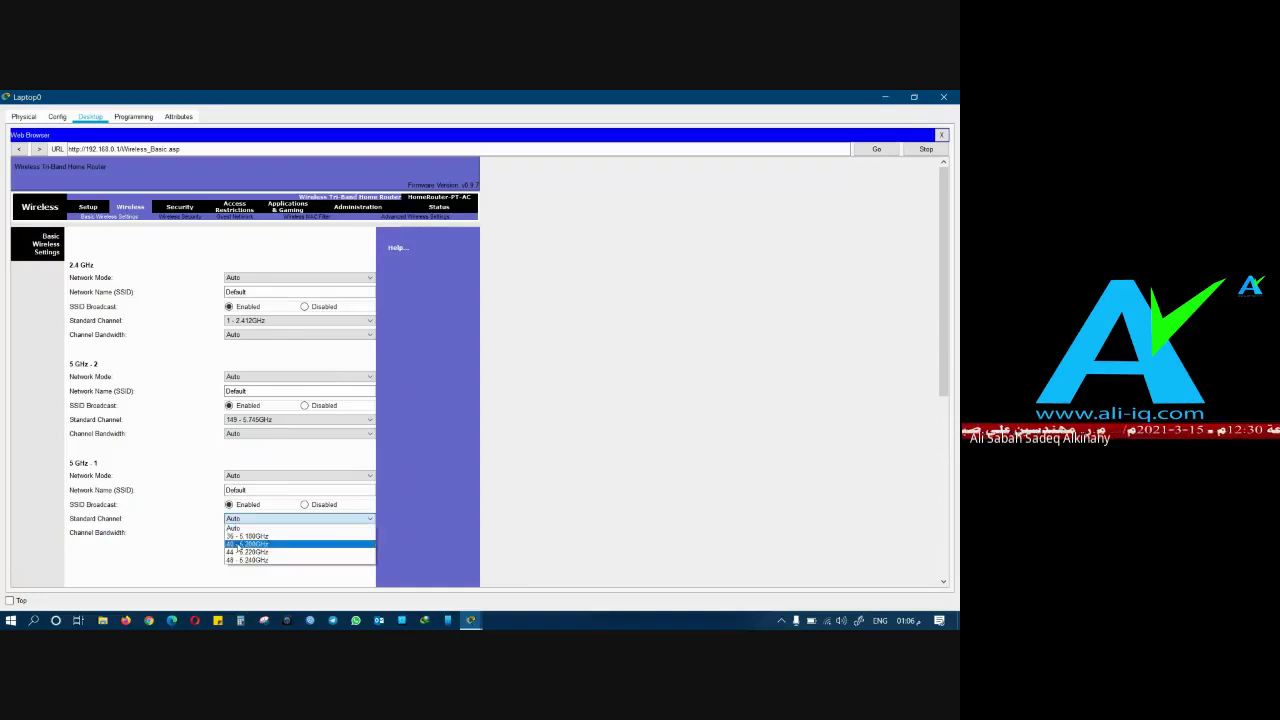
pyautogui.click(233, 527)
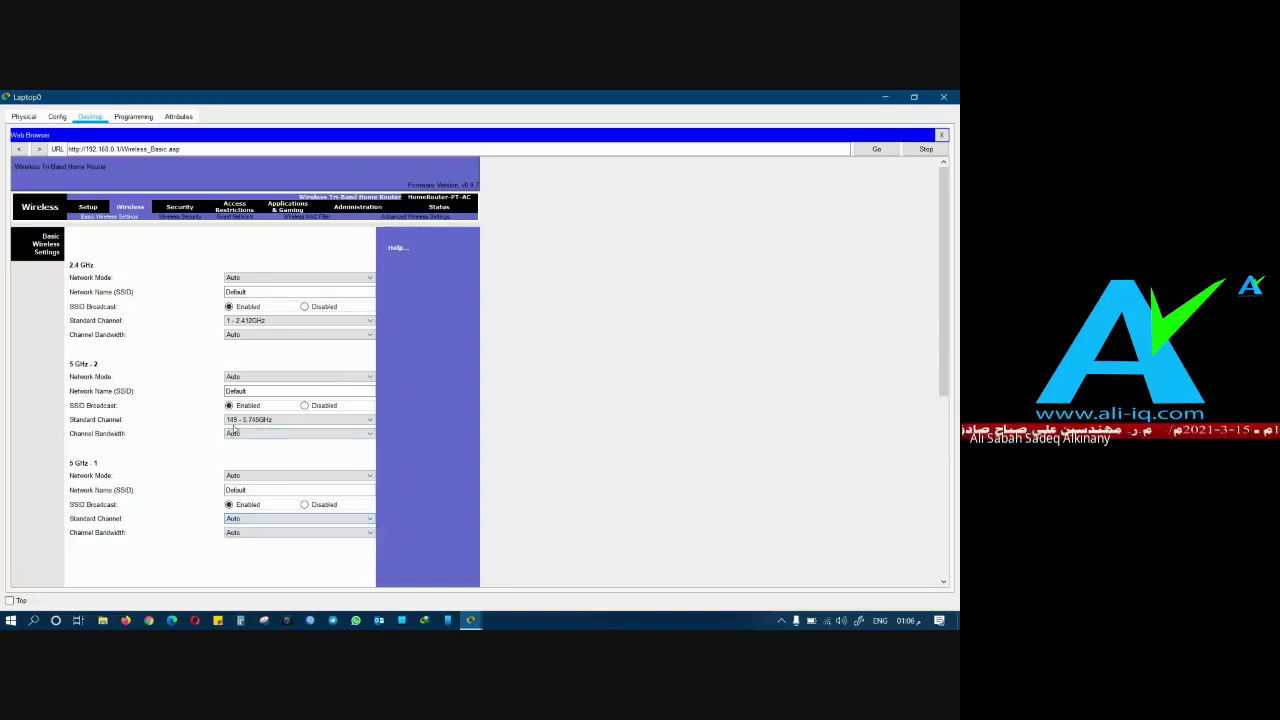
pyautogui.click(238, 427)
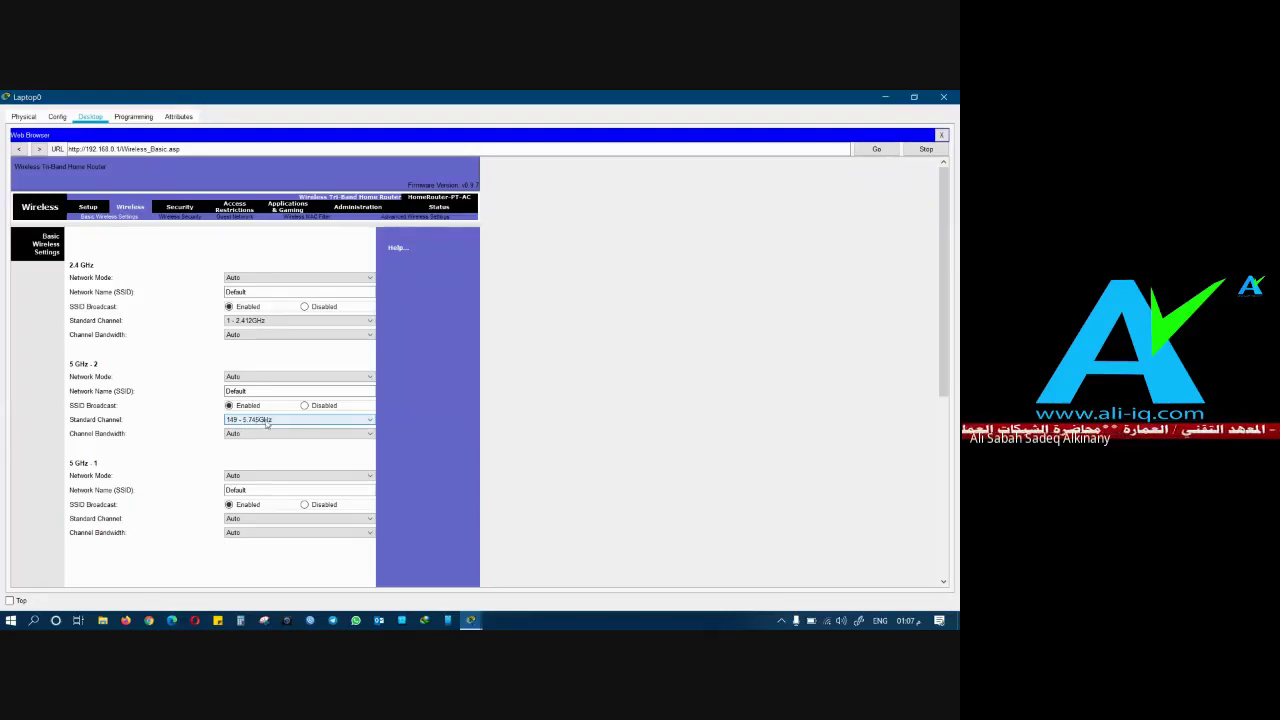
pyautogui.click(241, 519)
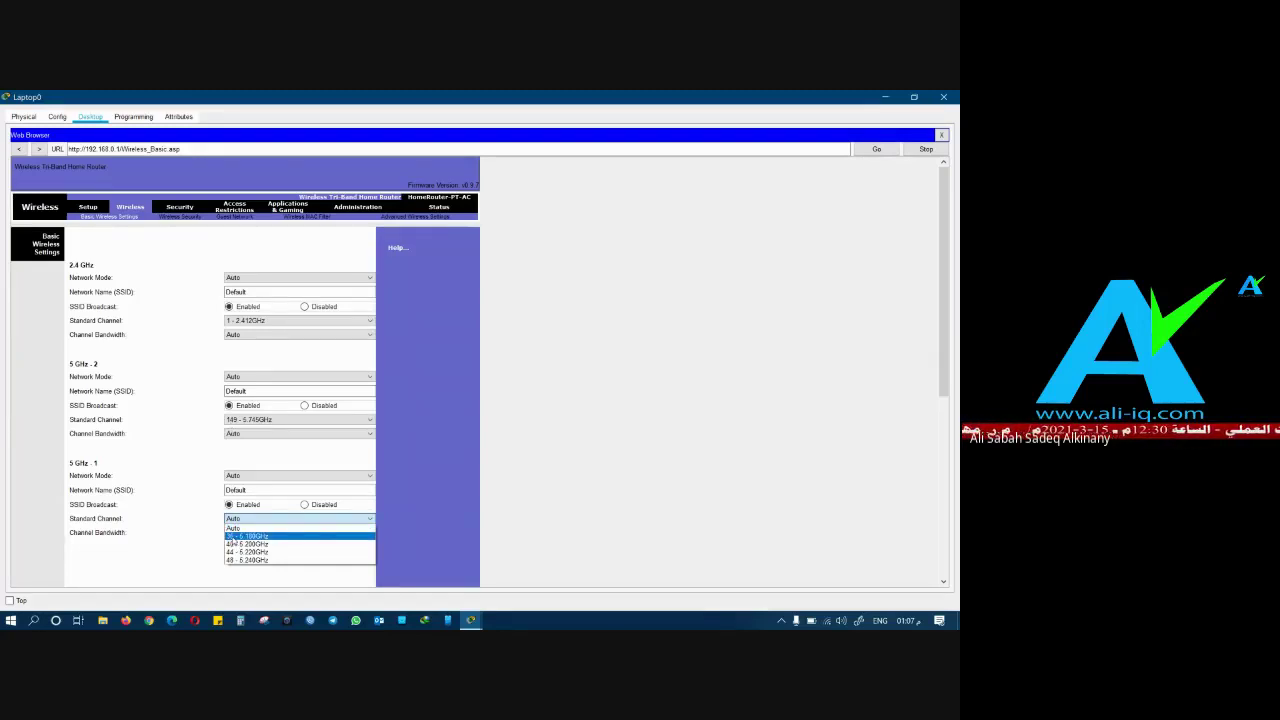
pyautogui.click(231, 539)
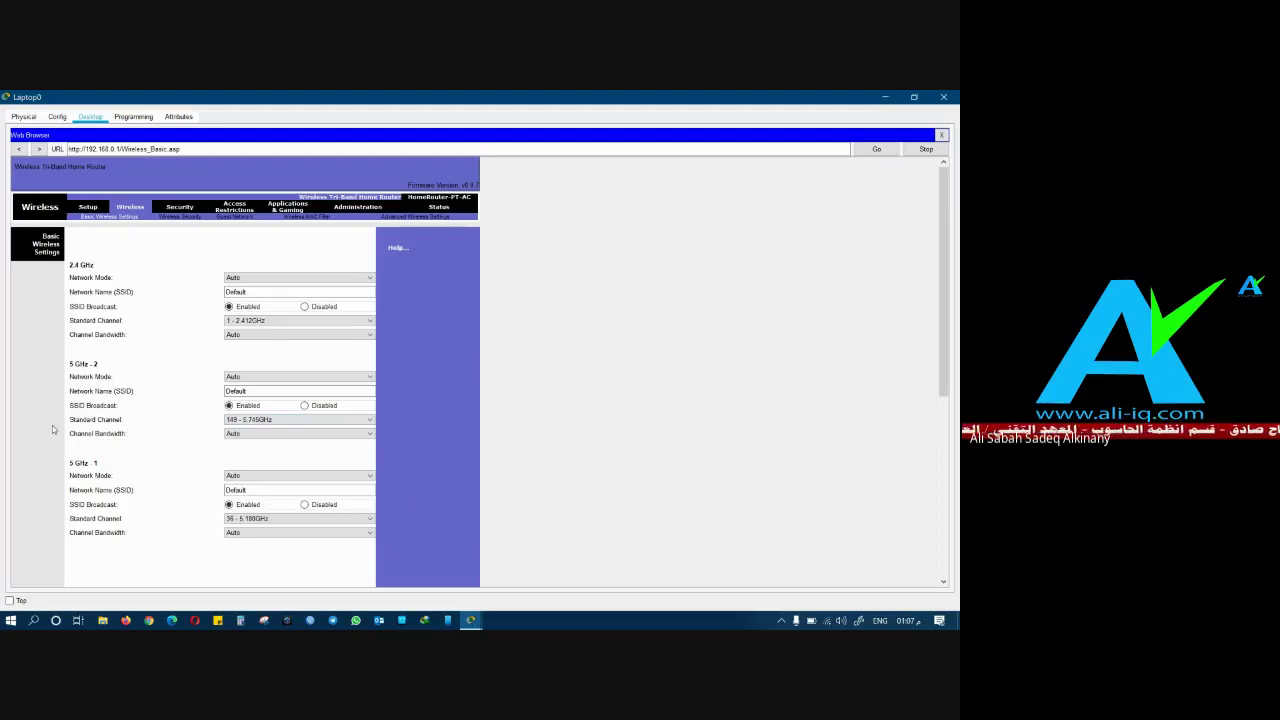
# Step: Compare the standard channel options of the 5 GHz - 2 and 5 GHz - 1 bands without changing the selections
pyautogui.click(236, 420)
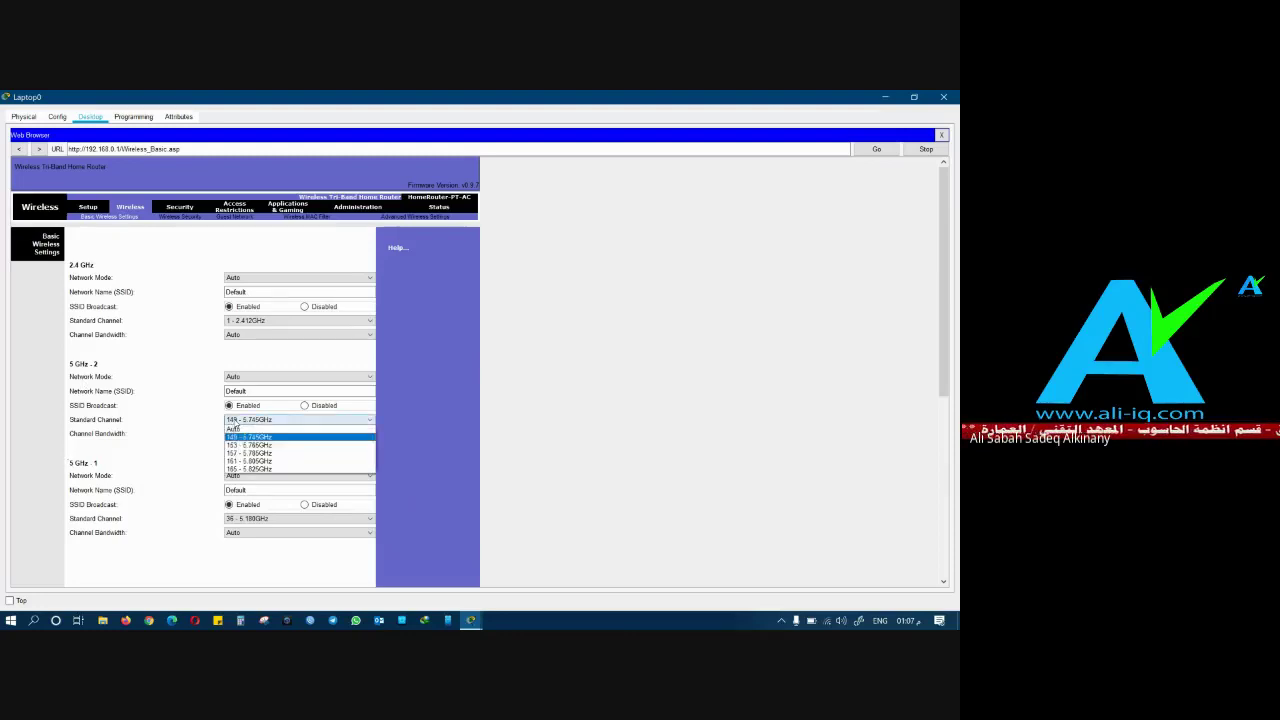
pyautogui.click(202, 414)
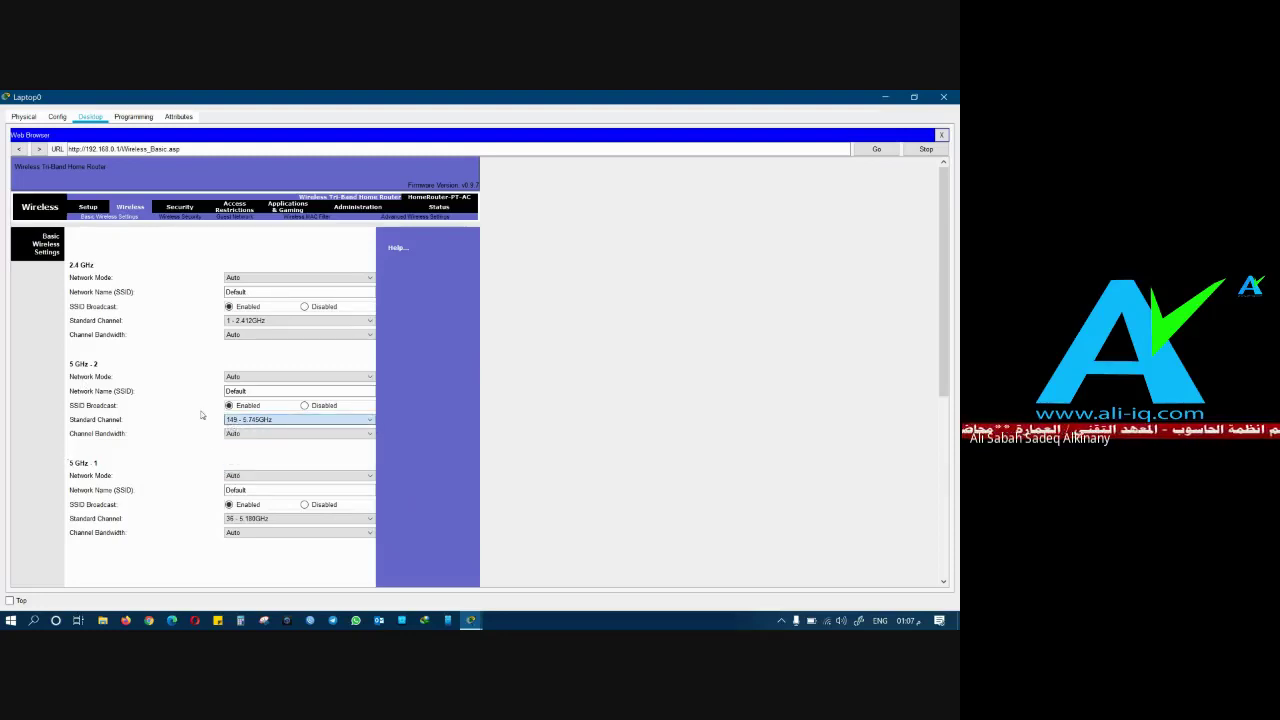
pyautogui.click(240, 522)
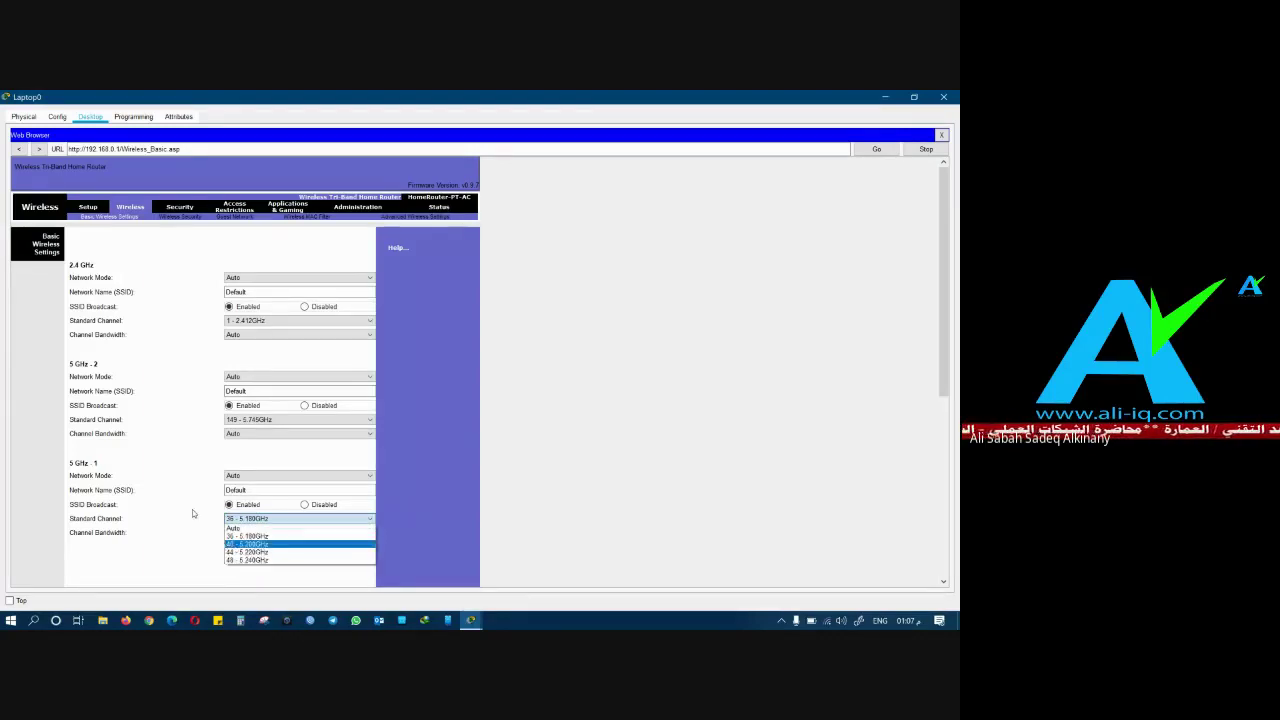
pyautogui.click(197, 457)
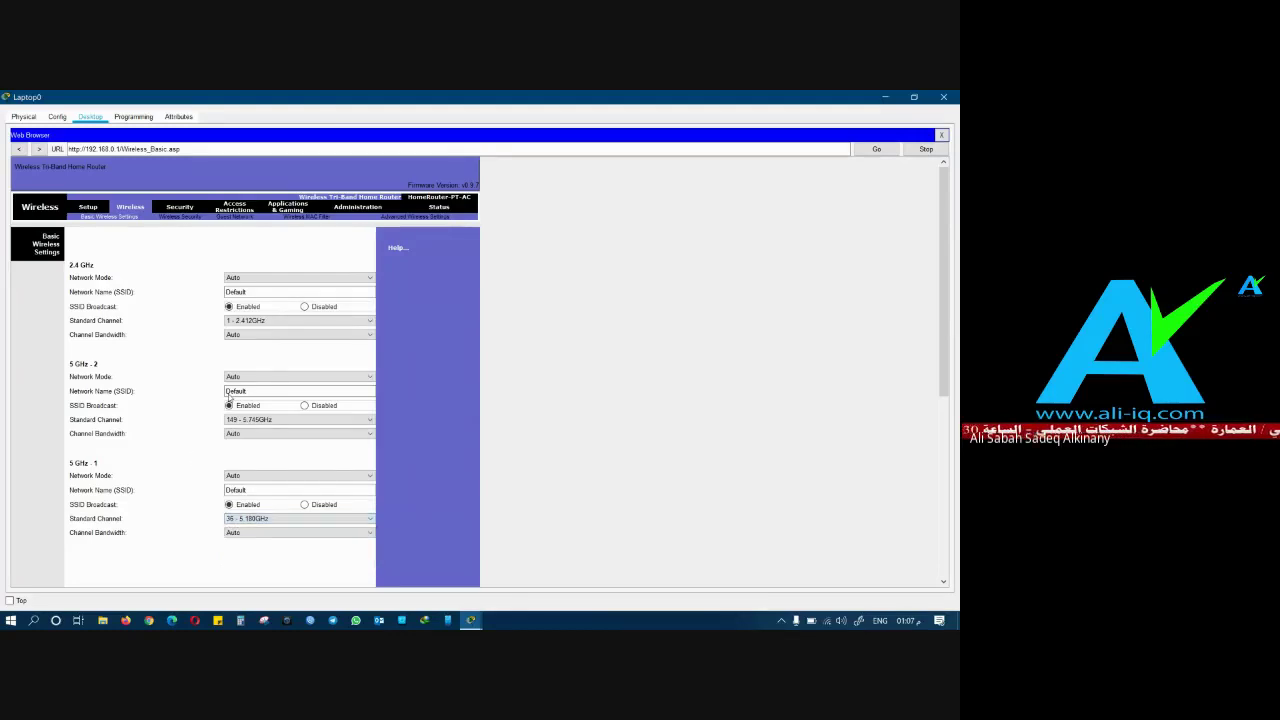
# Step: Set the 2.4 GHz network name (SSID) to Wlan2.4
pyautogui.click(257, 292)
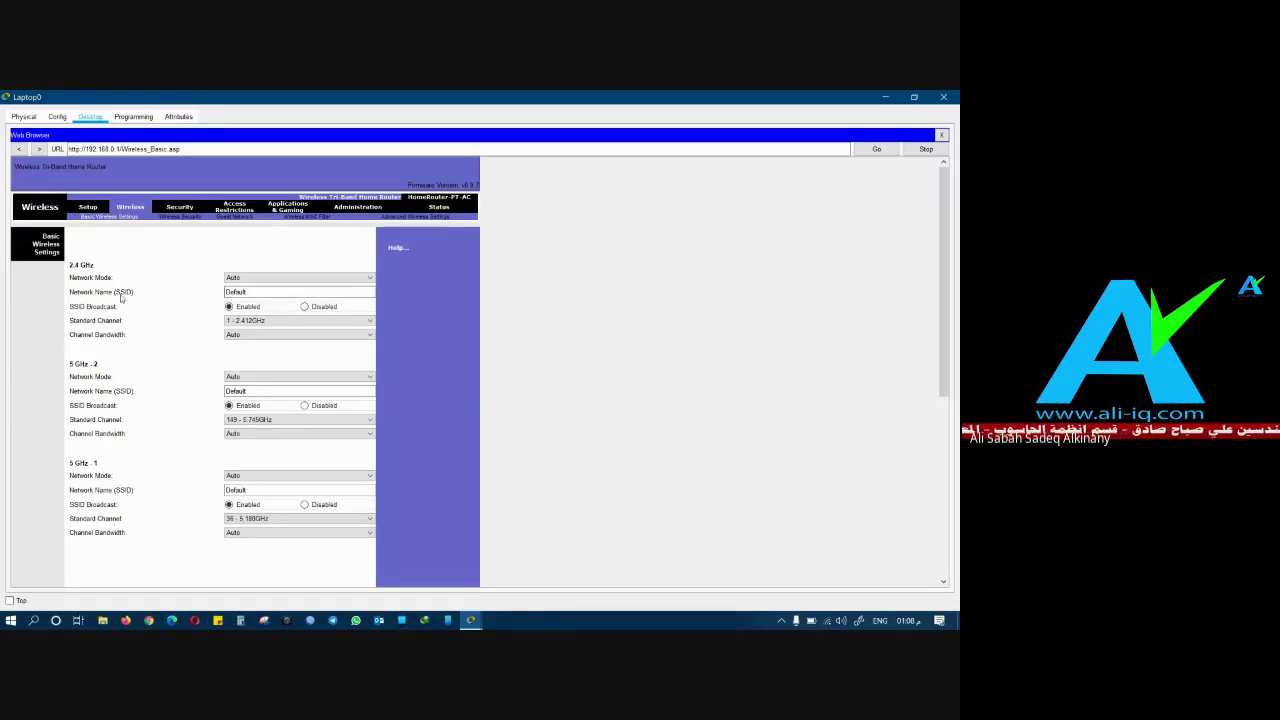
pyautogui.click(230, 292)
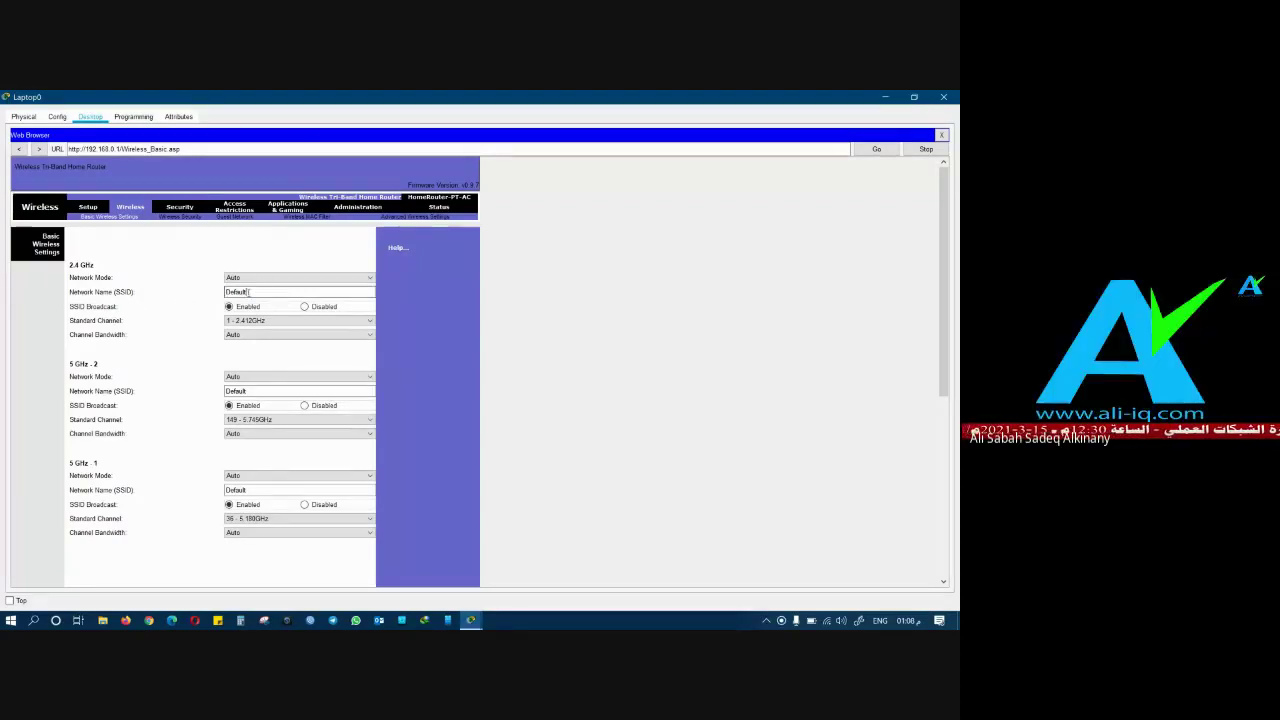
pyautogui.moveTo(254, 292); pyautogui.dragTo(193, 297)
pyautogui.write('W')
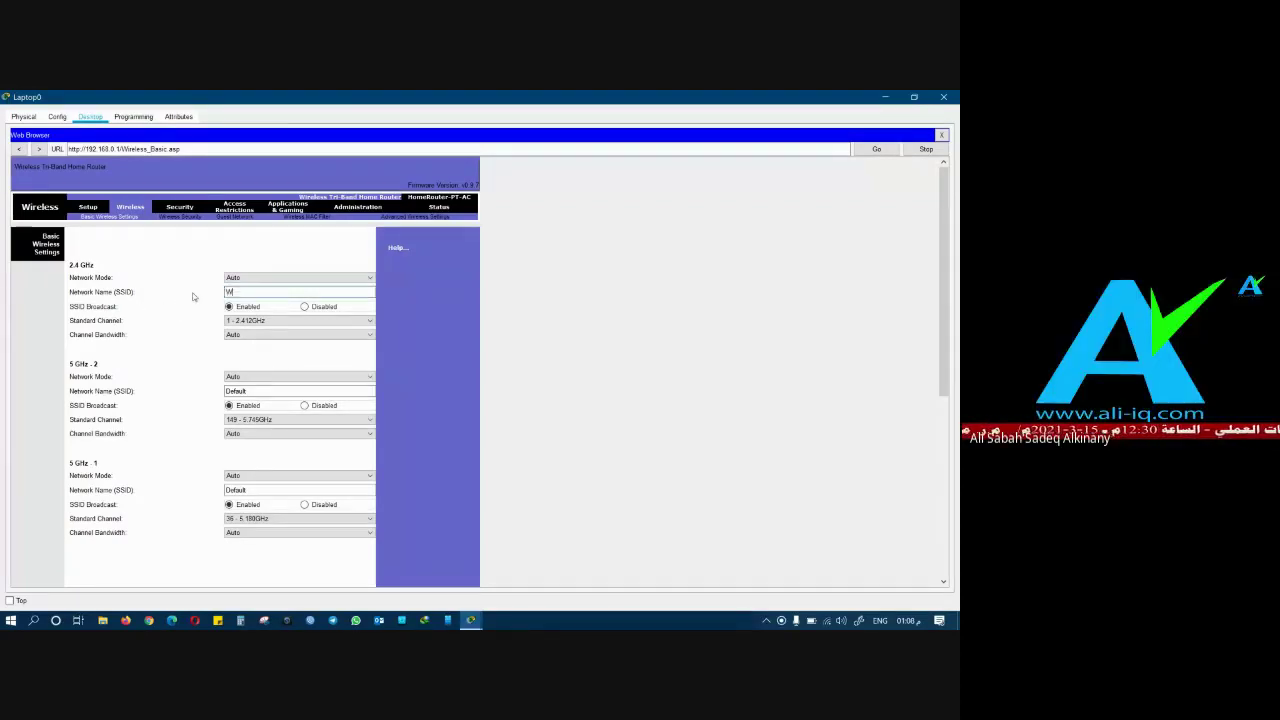
pyautogui.write('i')
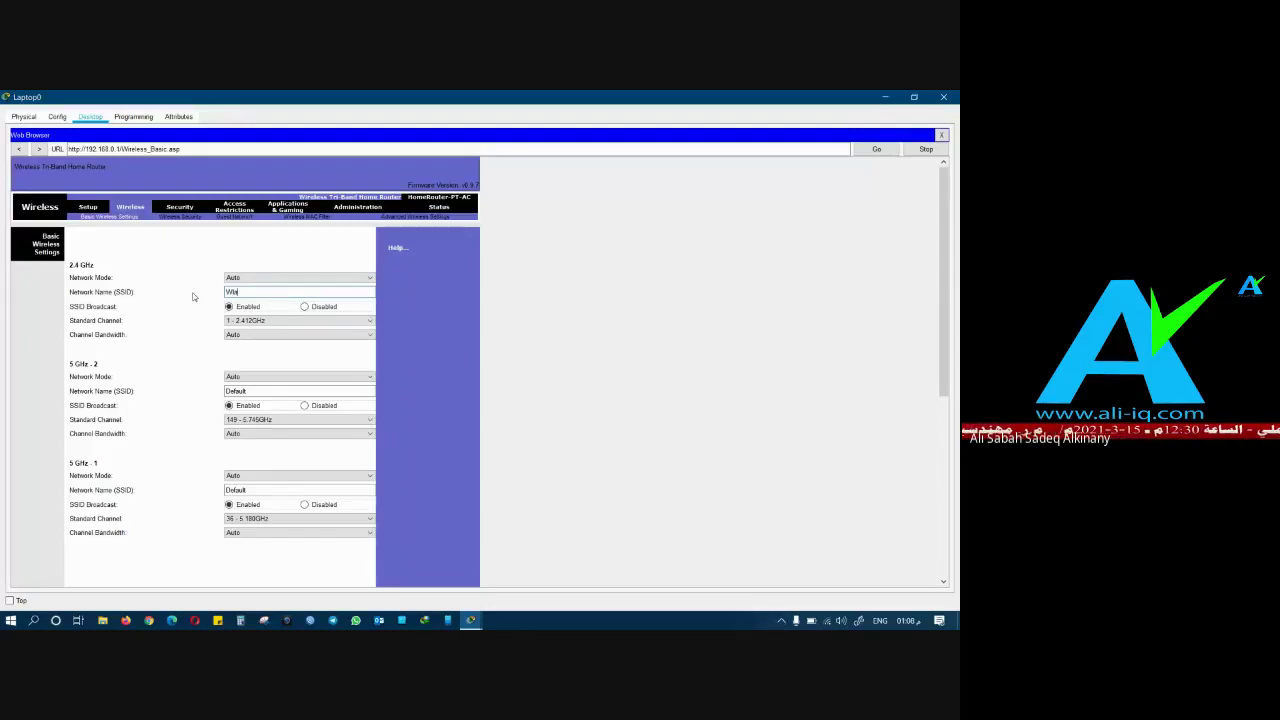
pyautogui.write('an2.4')
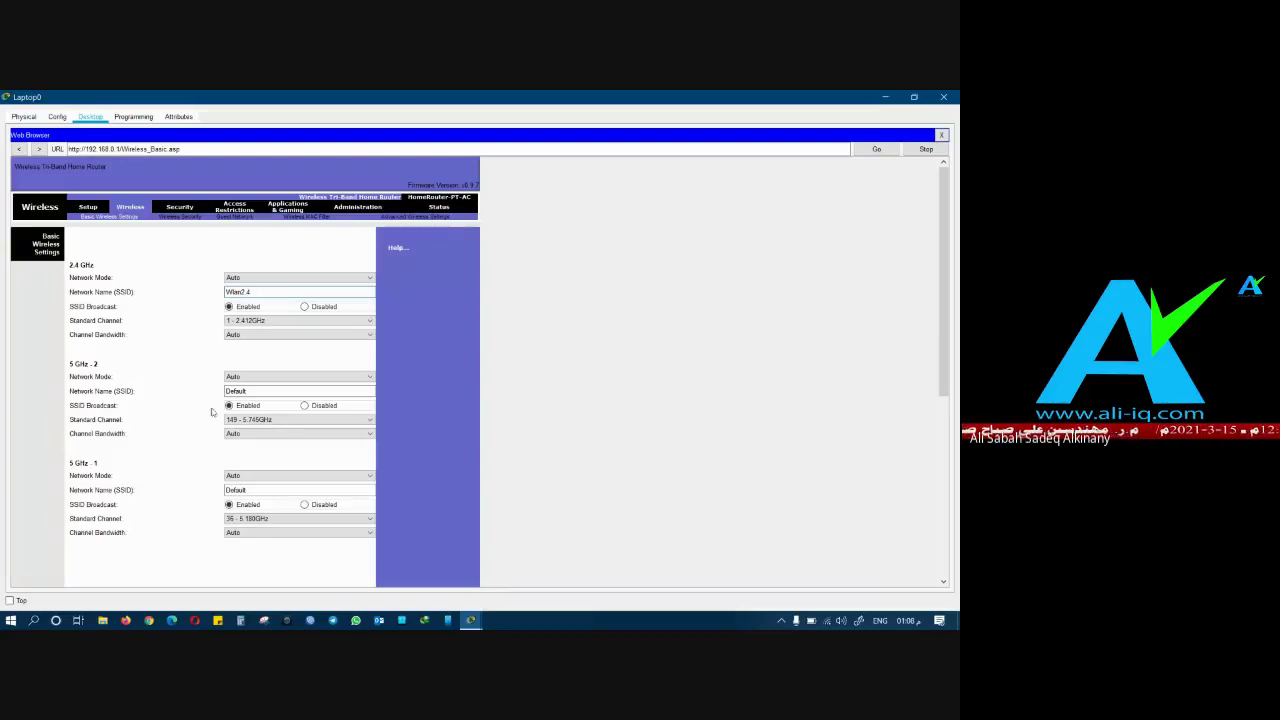
# Step: Set the 5 GHz - 2 network name (SSID) to WLan1-5
pyautogui.moveTo(252, 391); pyautogui.dragTo(210, 391)
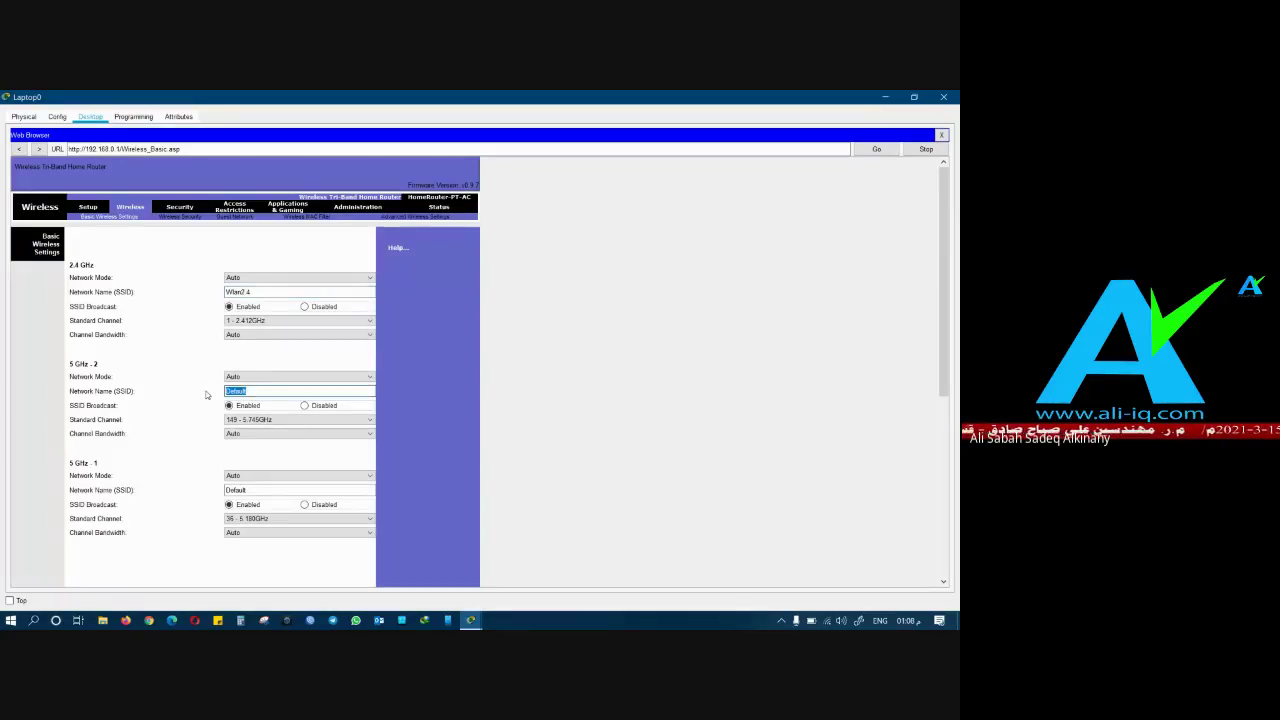
pyautogui.write('WL')
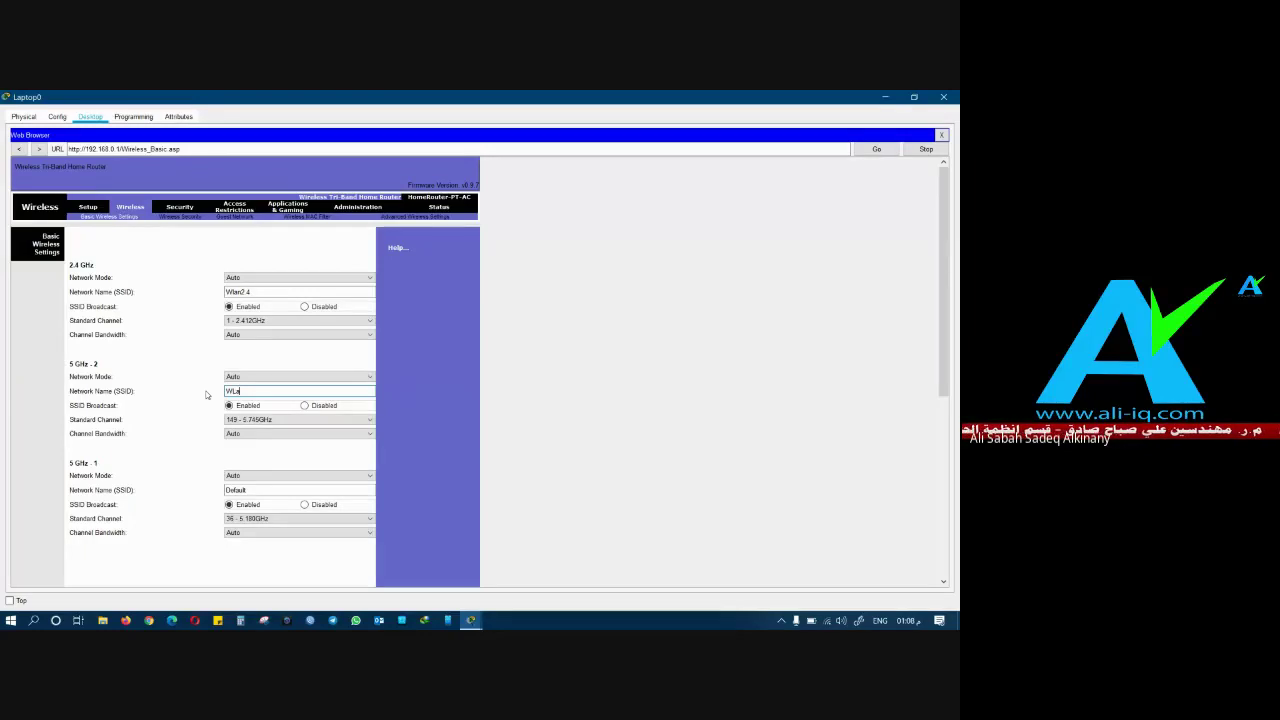
pyautogui.write('an')
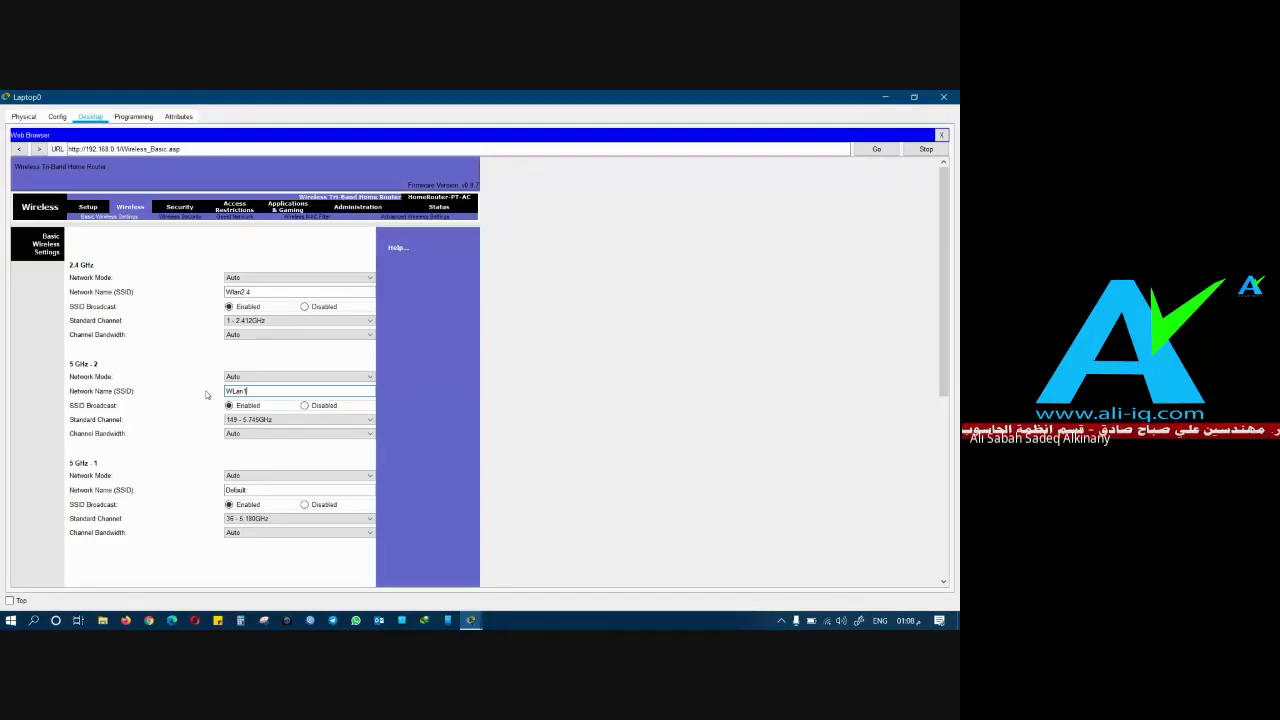
pyautogui.write('-5')
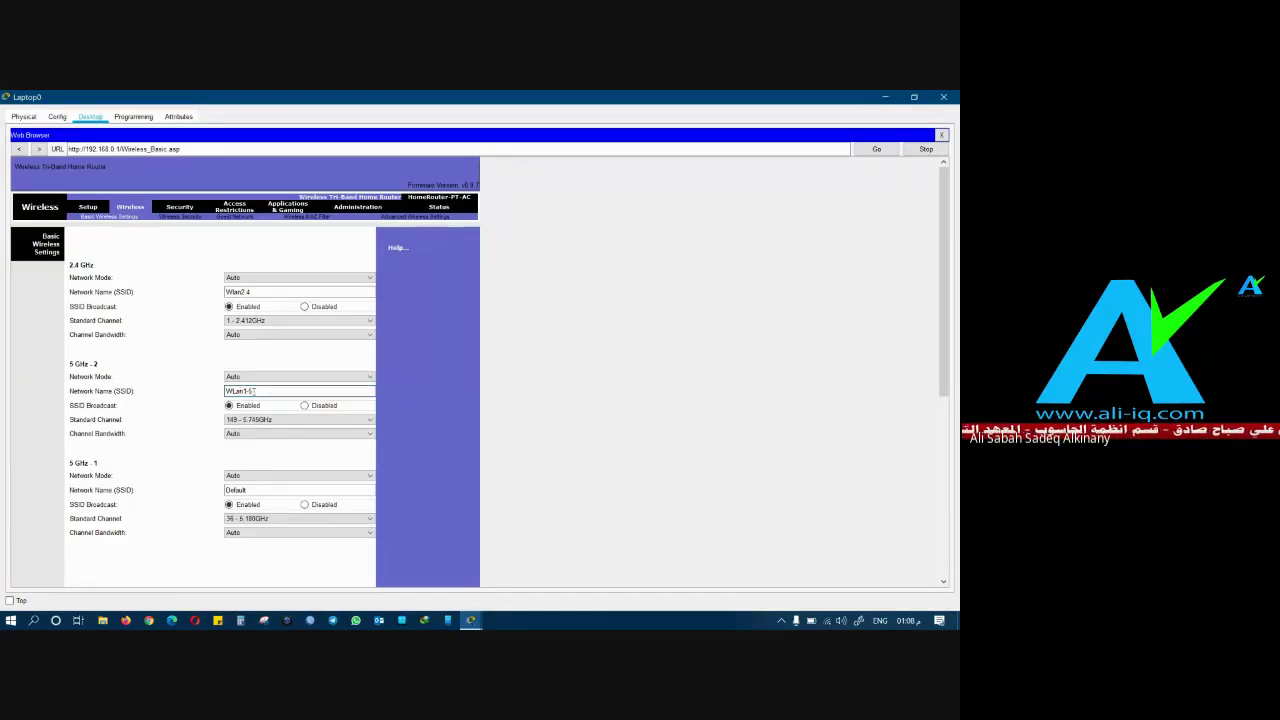
# Step: Copy the 5 GHz - 2 network name into the 5 GHz - 1 SSID and edit it to WLan2-5
pyautogui.moveTo(252, 391); pyautogui.dragTo(220, 391)
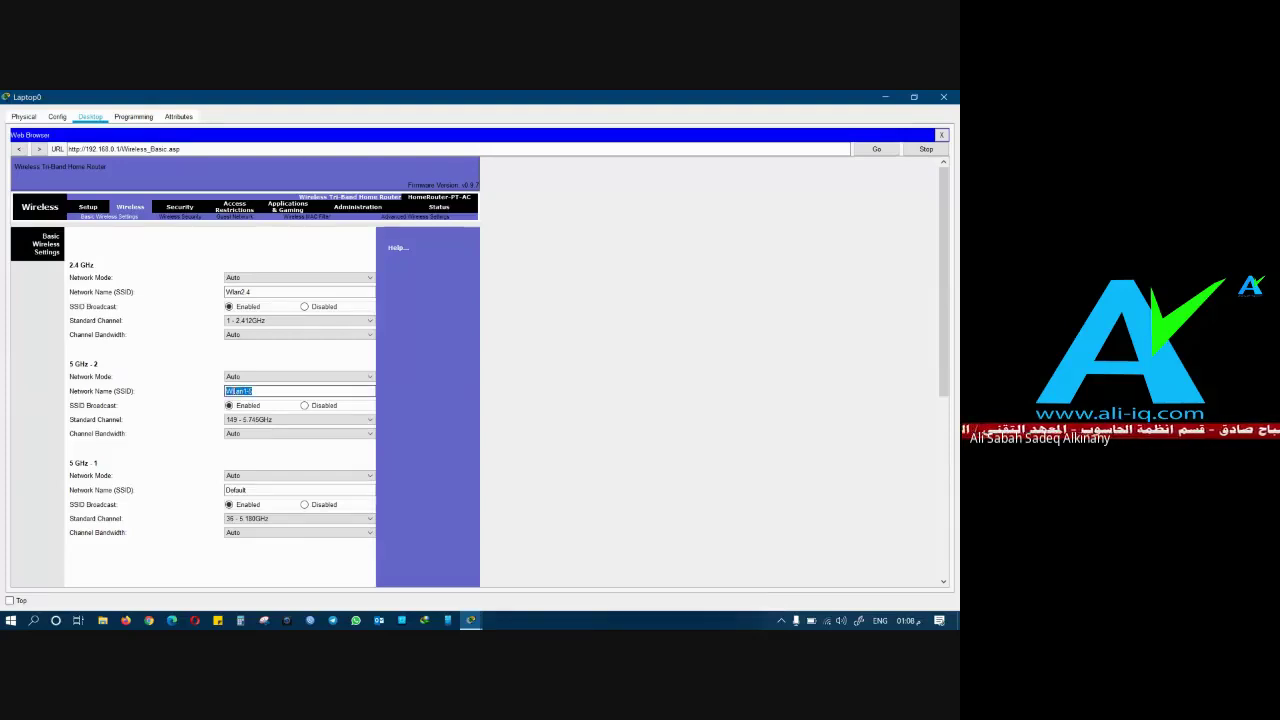
pyautogui.rightClick(227, 390)
pyautogui.click(255, 430)
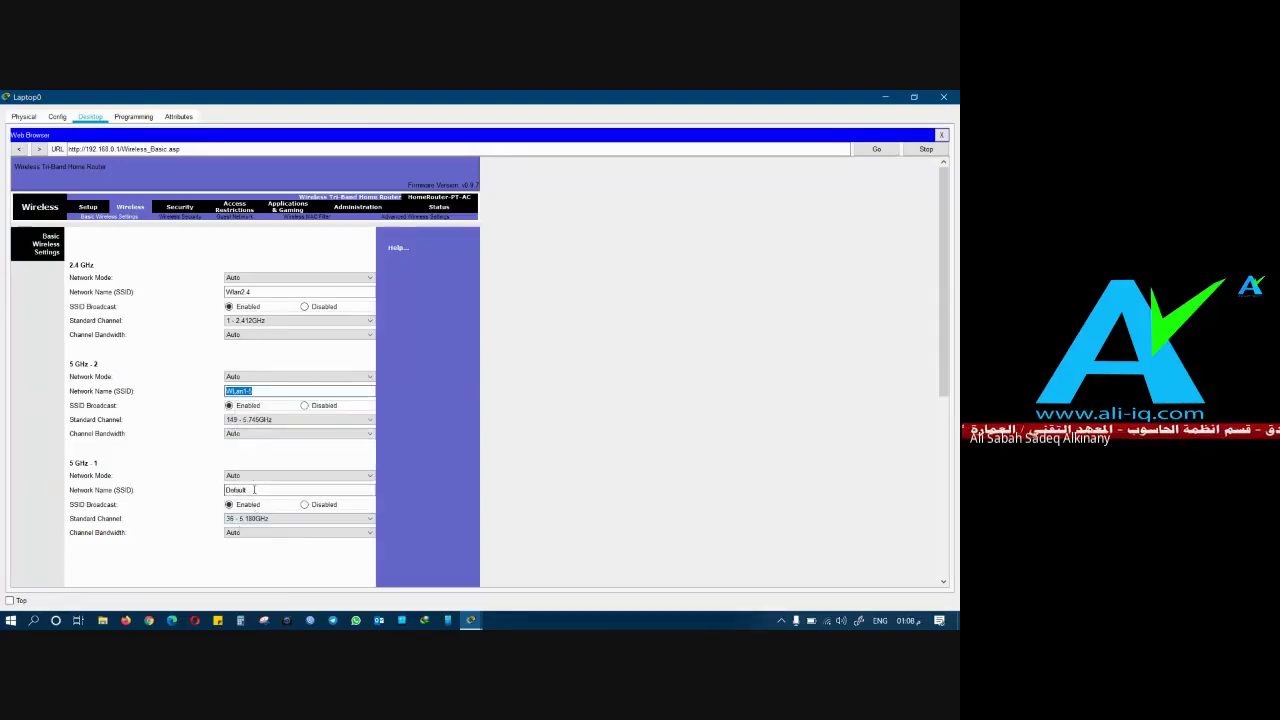
pyautogui.doubleClick(236, 490)
pyautogui.rightClick(234, 490)
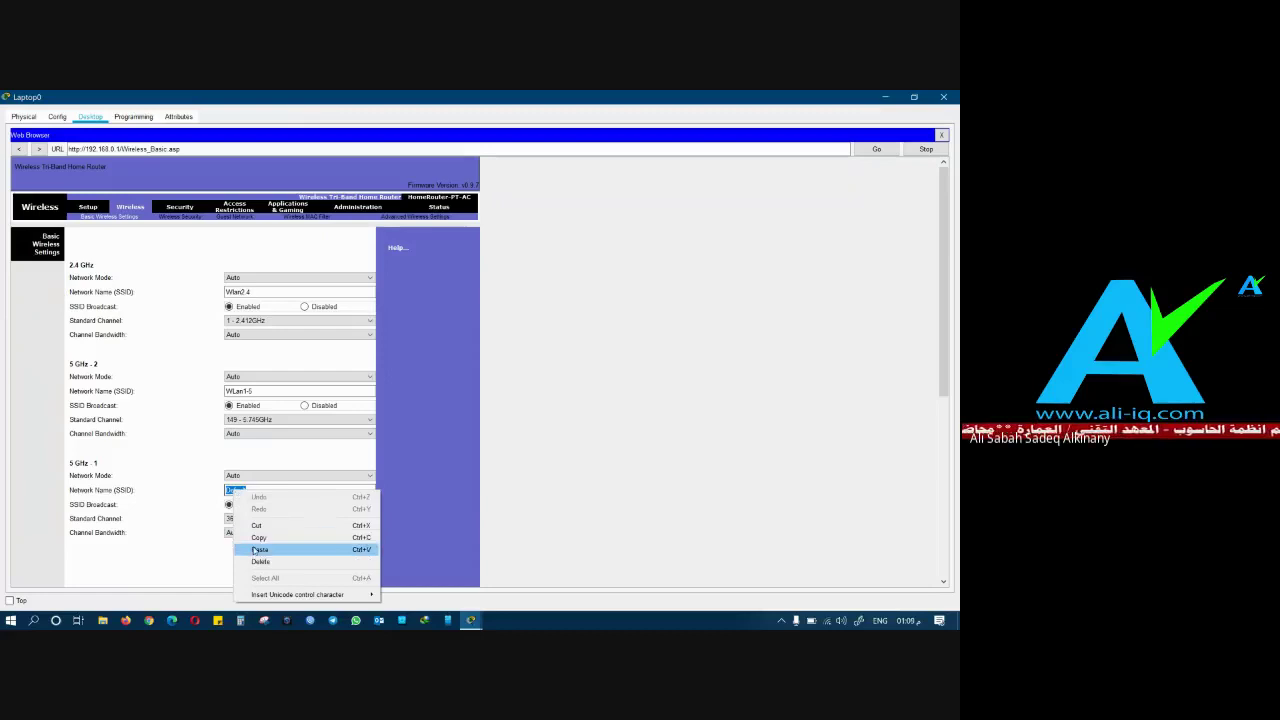
pyautogui.click(259, 549)
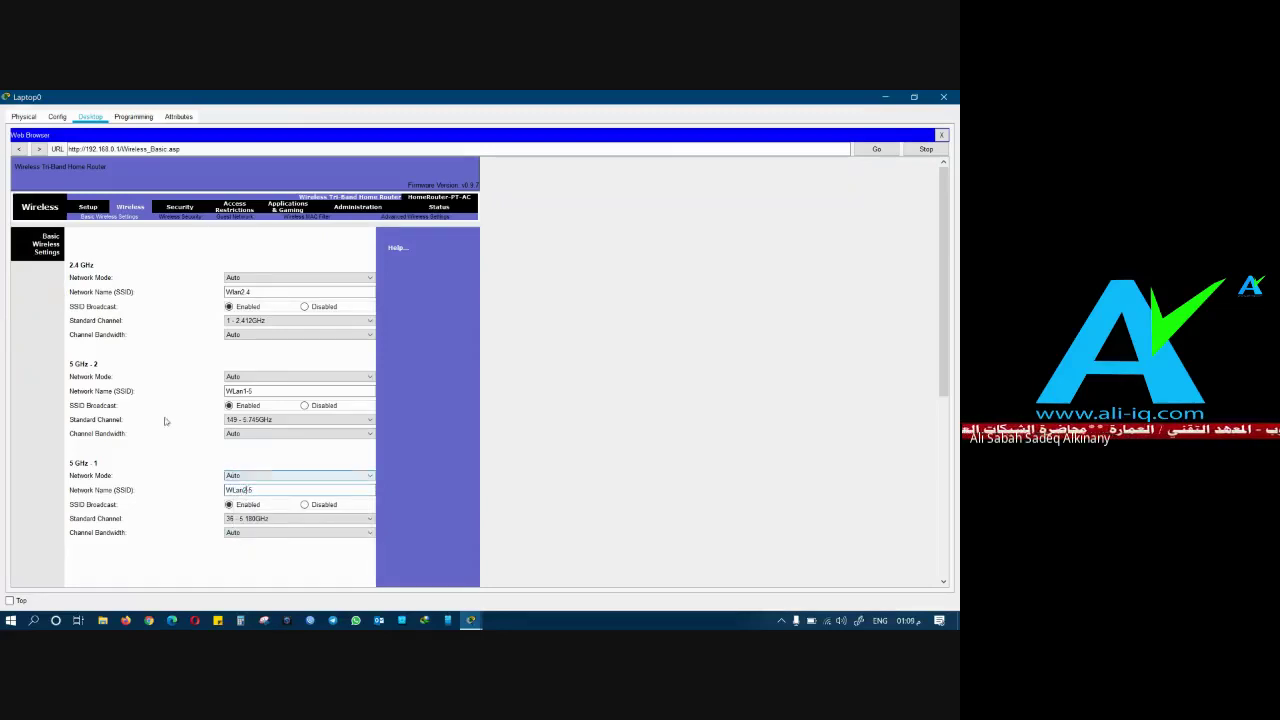
# Step: Correct the 2.4 GHz network name to WLan2.4 with a capital L
pyautogui.click(230, 292)
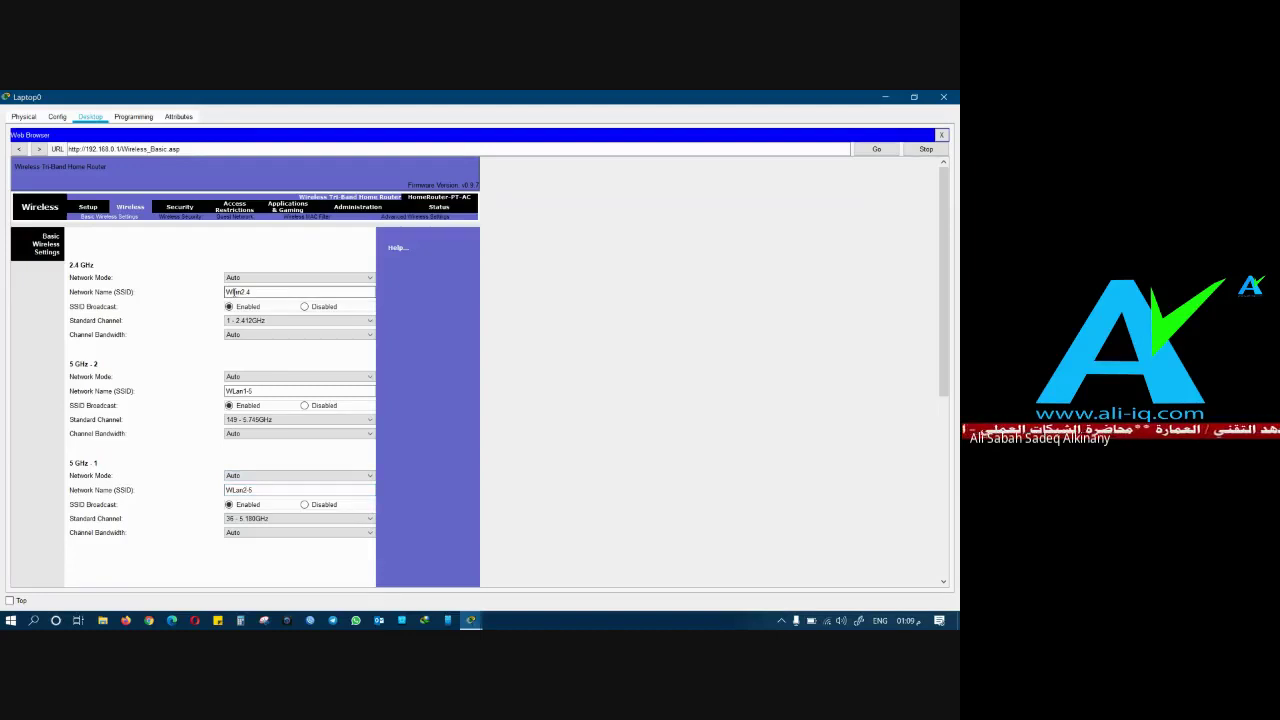
pyautogui.press('BackSpace')
pyautogui.write('L')
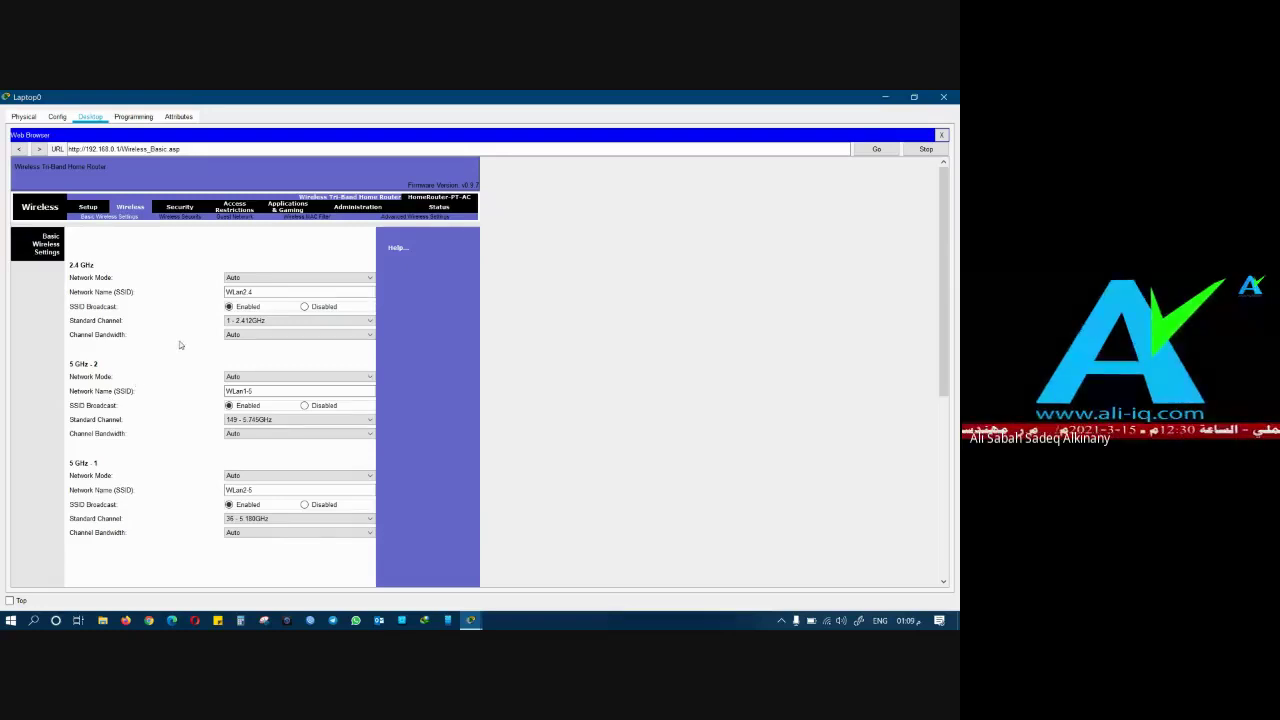
pyautogui.click(228, 291)
pyautogui.moveTo(256, 291); pyautogui.dragTo(222, 292)
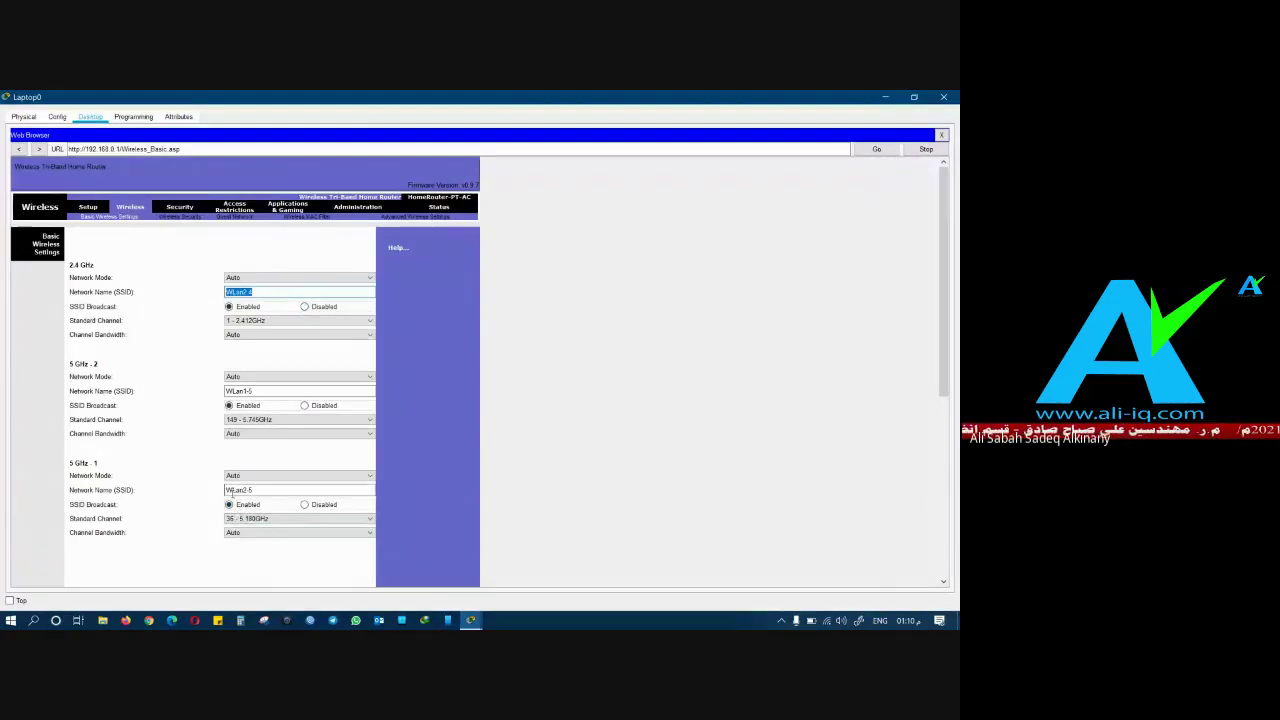
# Step: Disable SSID broadcast for the 5 GHz - 1 band and keep the 2.4 GHz channel bandwidth on Auto
pyautogui.click(305, 506)
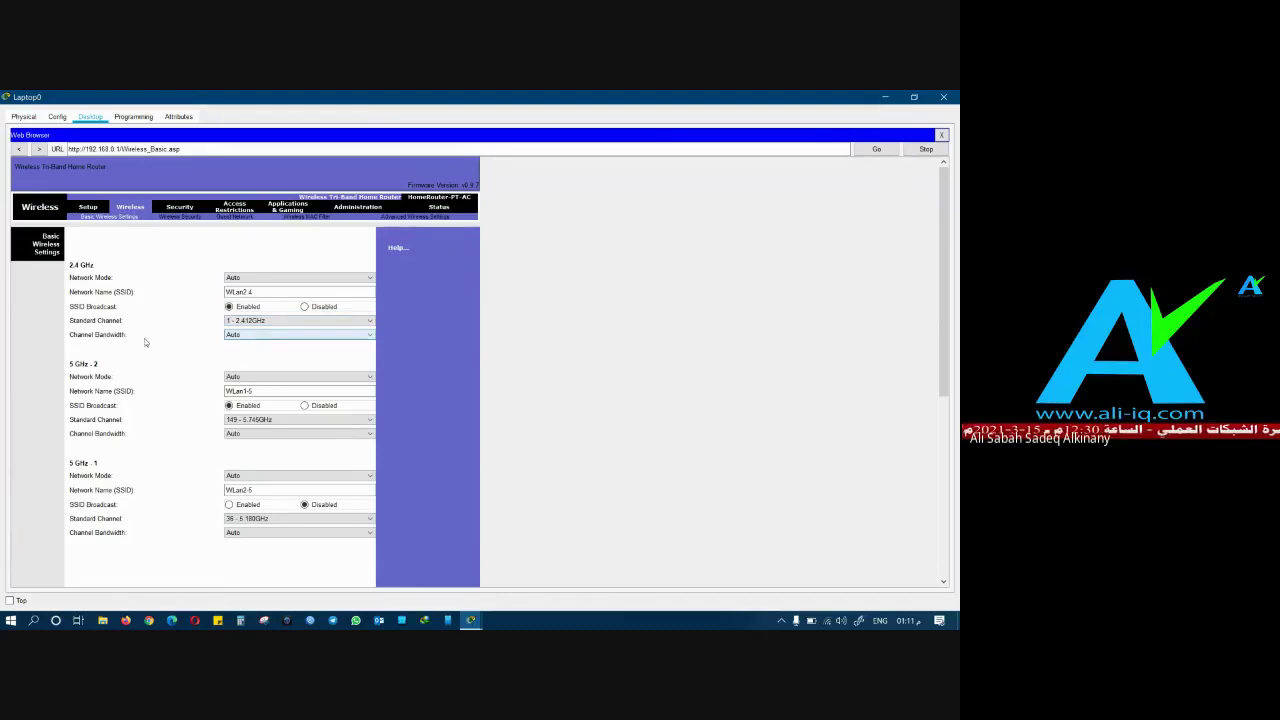
pyautogui.click(260, 336)
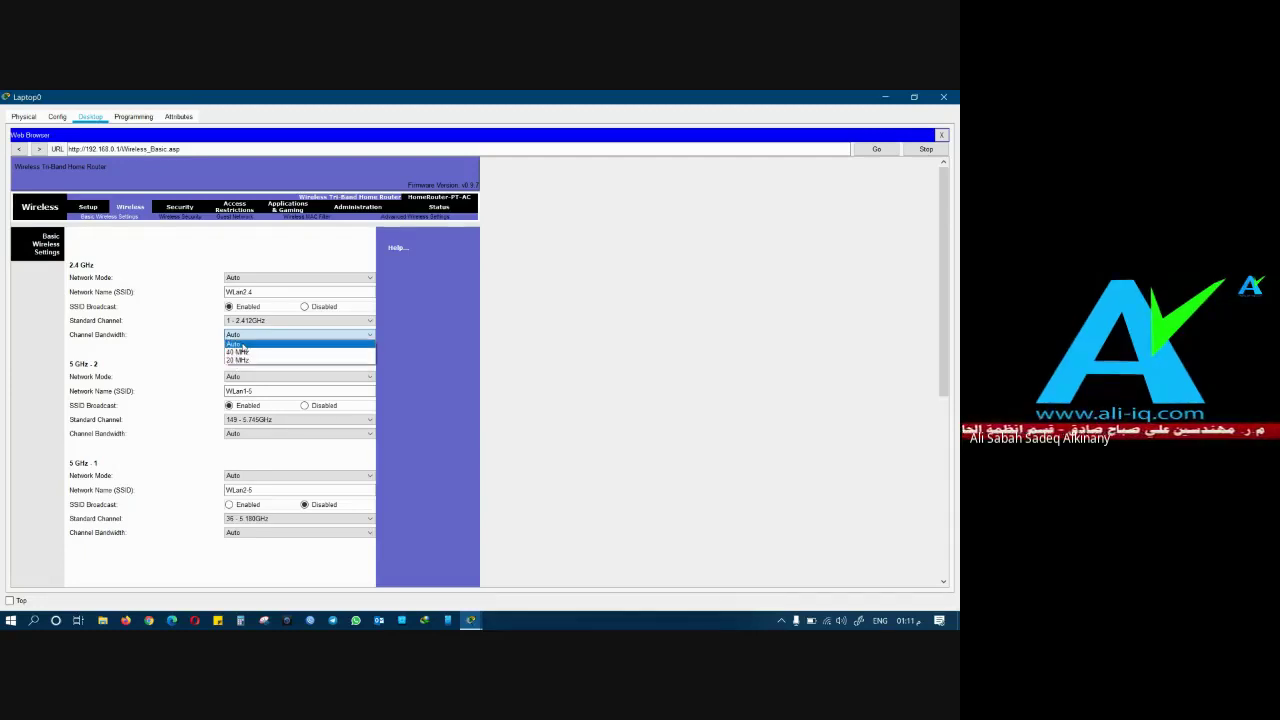
pyautogui.click(241, 344)
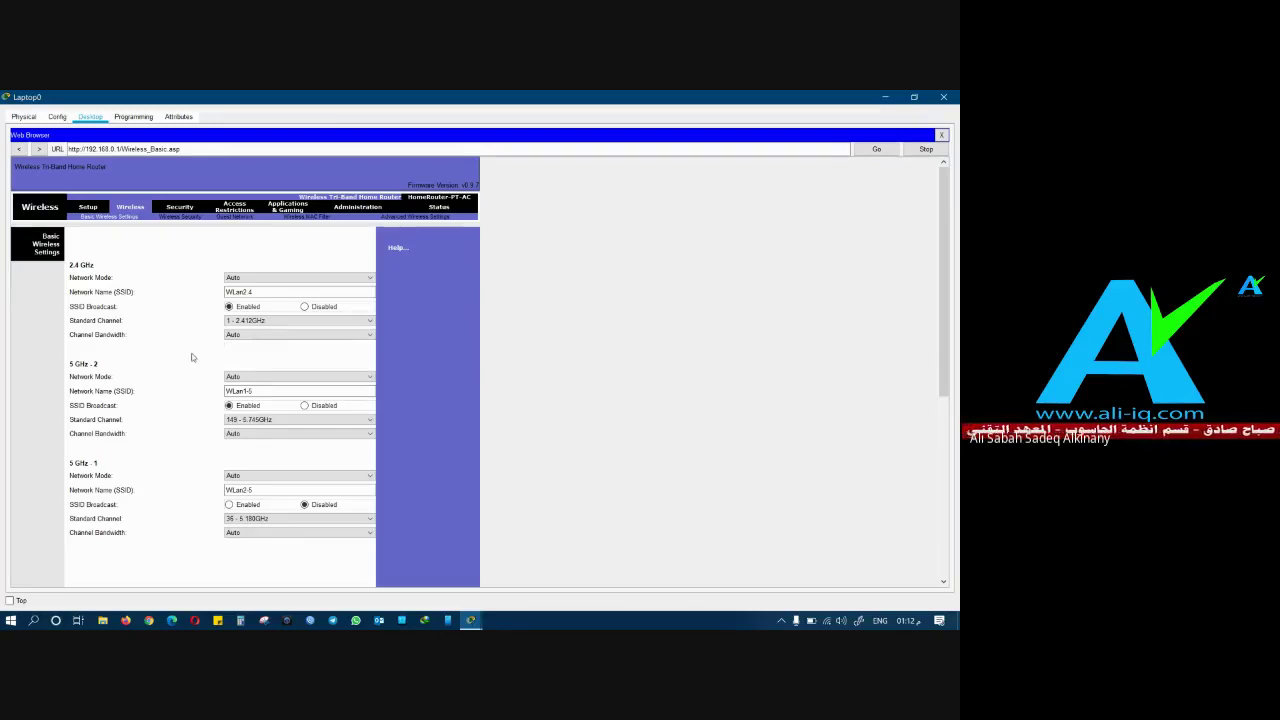
# Step: Save the basic wireless settings and check the network names of the three bands
pyautogui.scroll(-3, 180, 358)
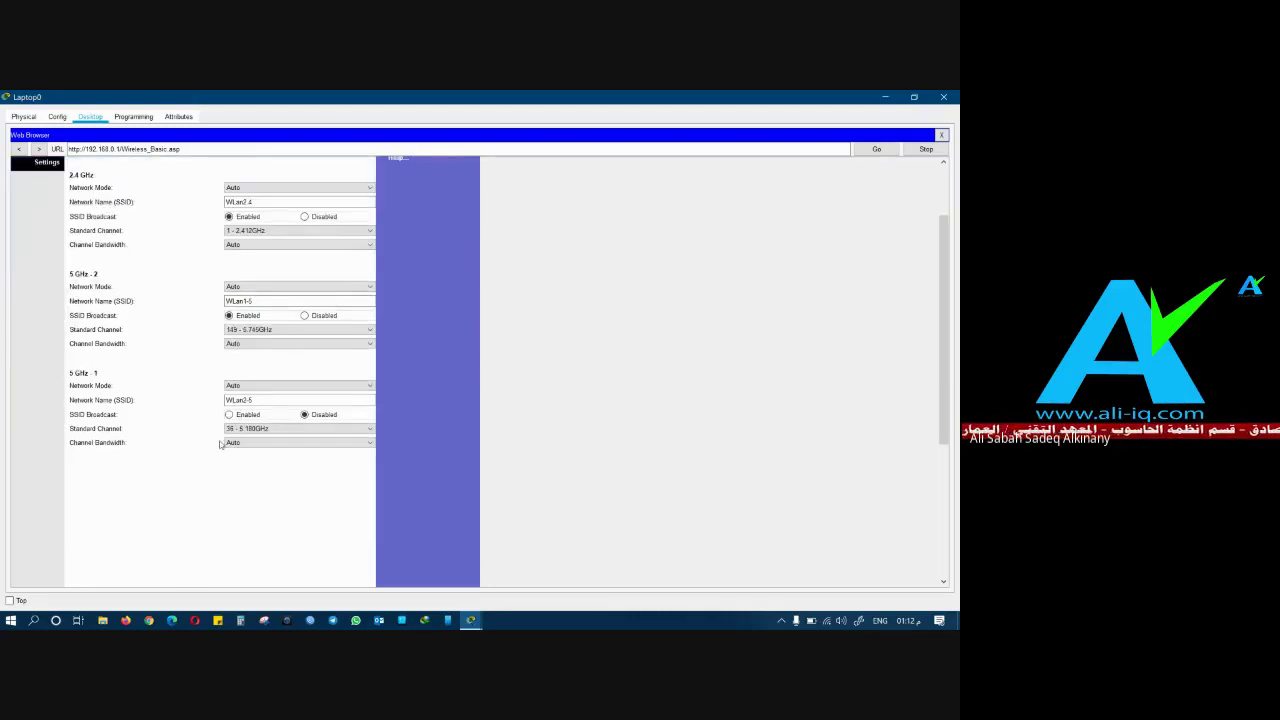
pyautogui.scroll(-8, 214, 470)
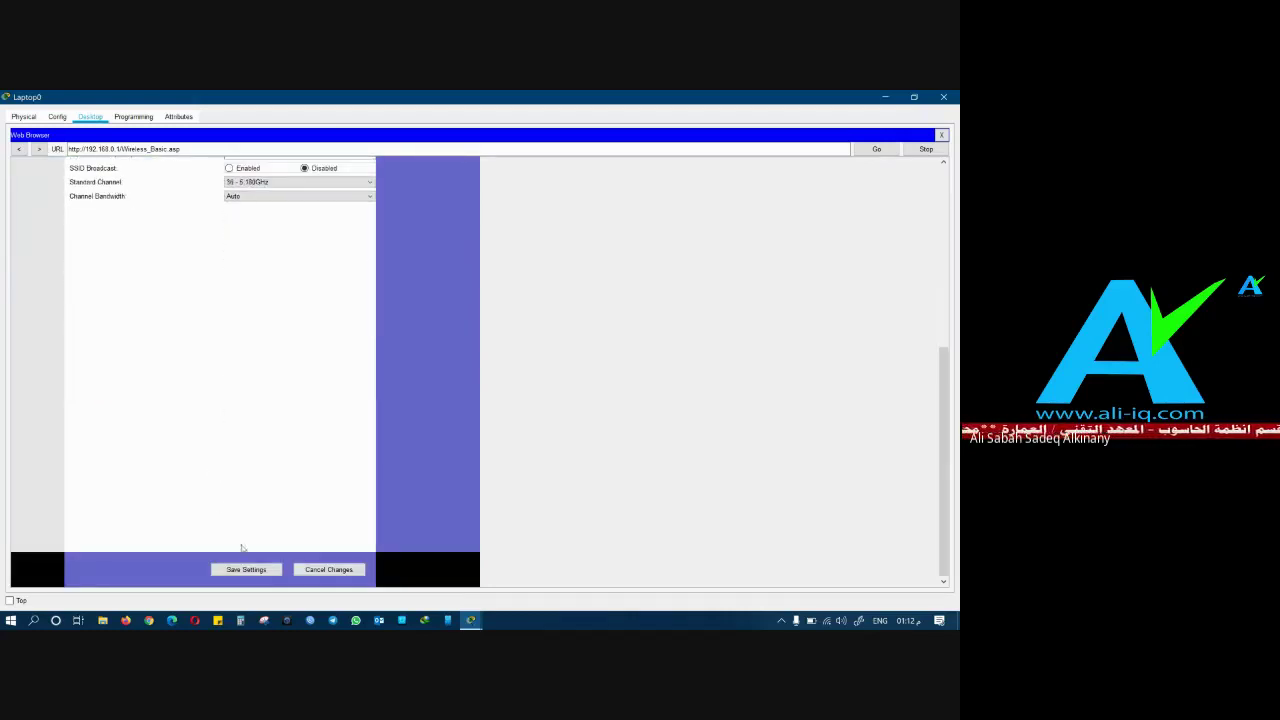
pyautogui.click(246, 569)
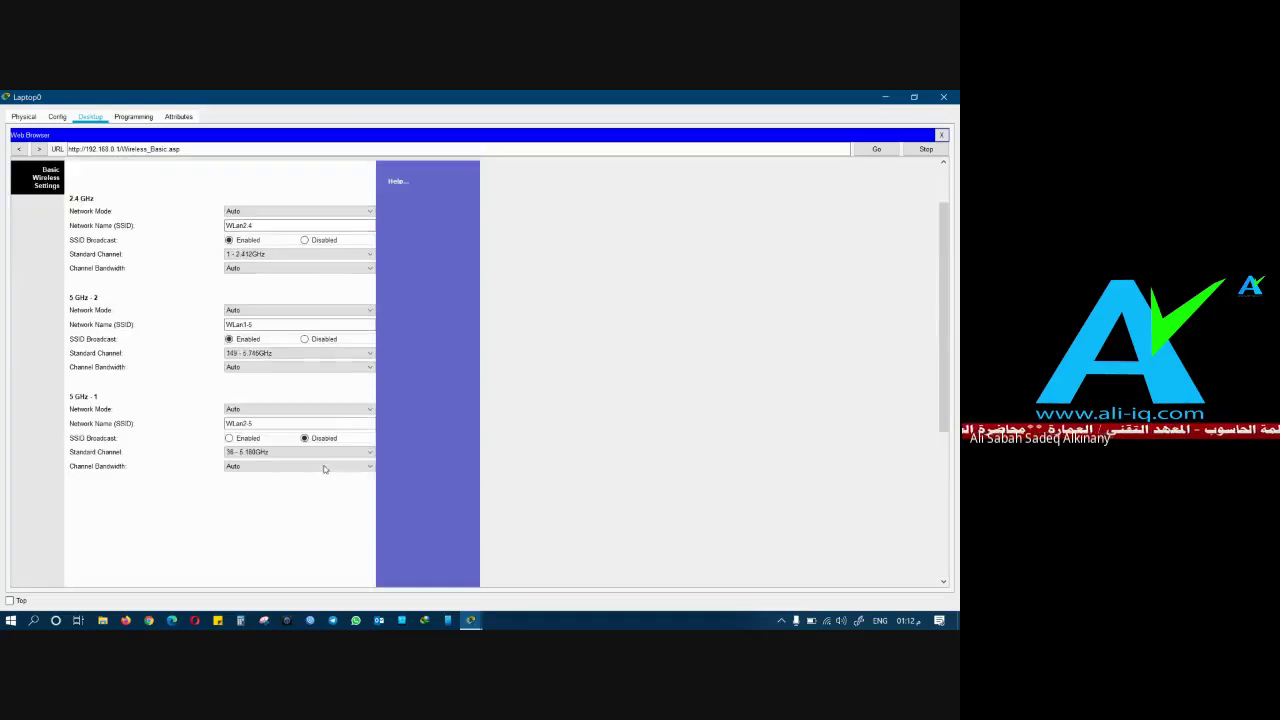
pyautogui.moveTo(258, 225); pyautogui.dragTo(228, 226)
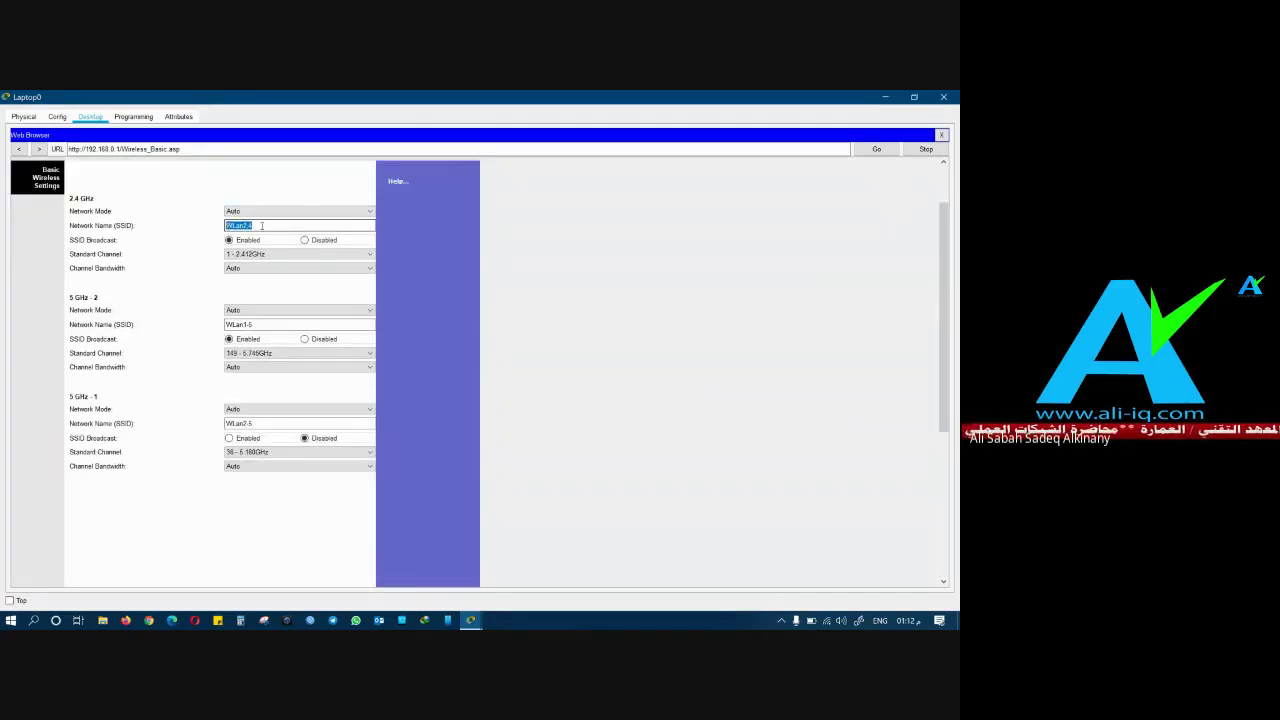
pyautogui.scroll(-5, 303, 509)
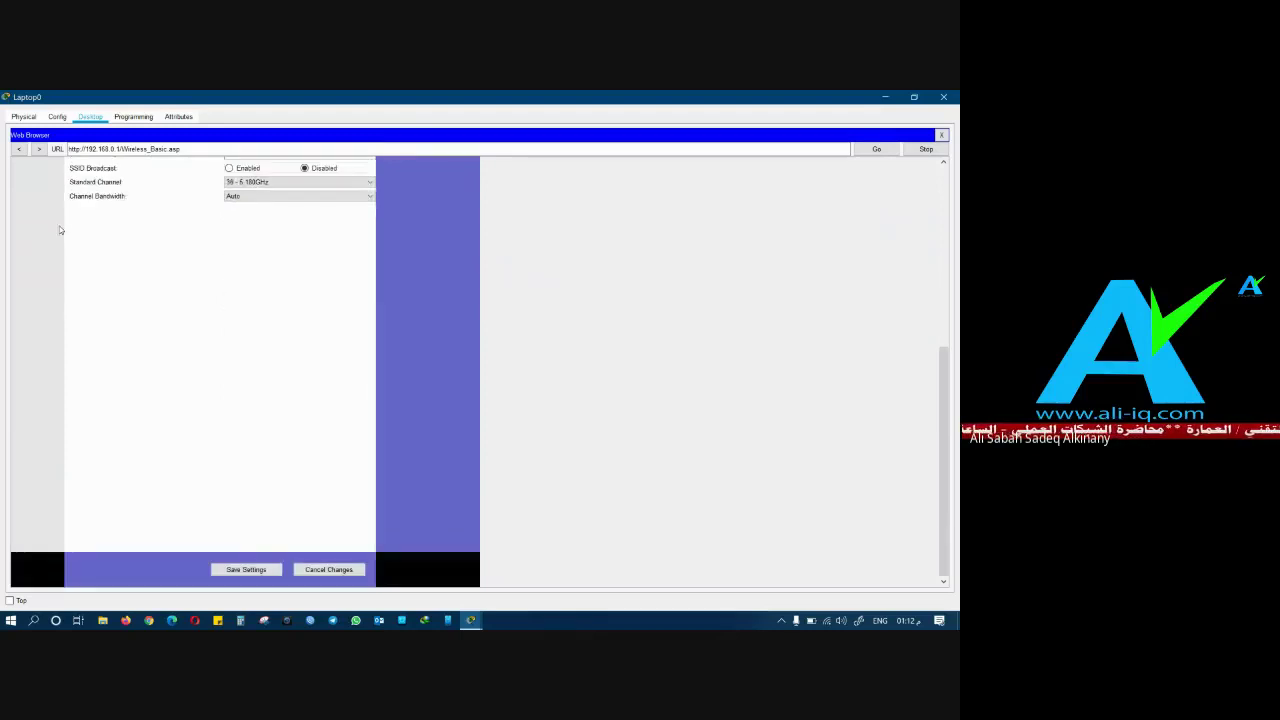
pyautogui.scroll(5, 123, 503)
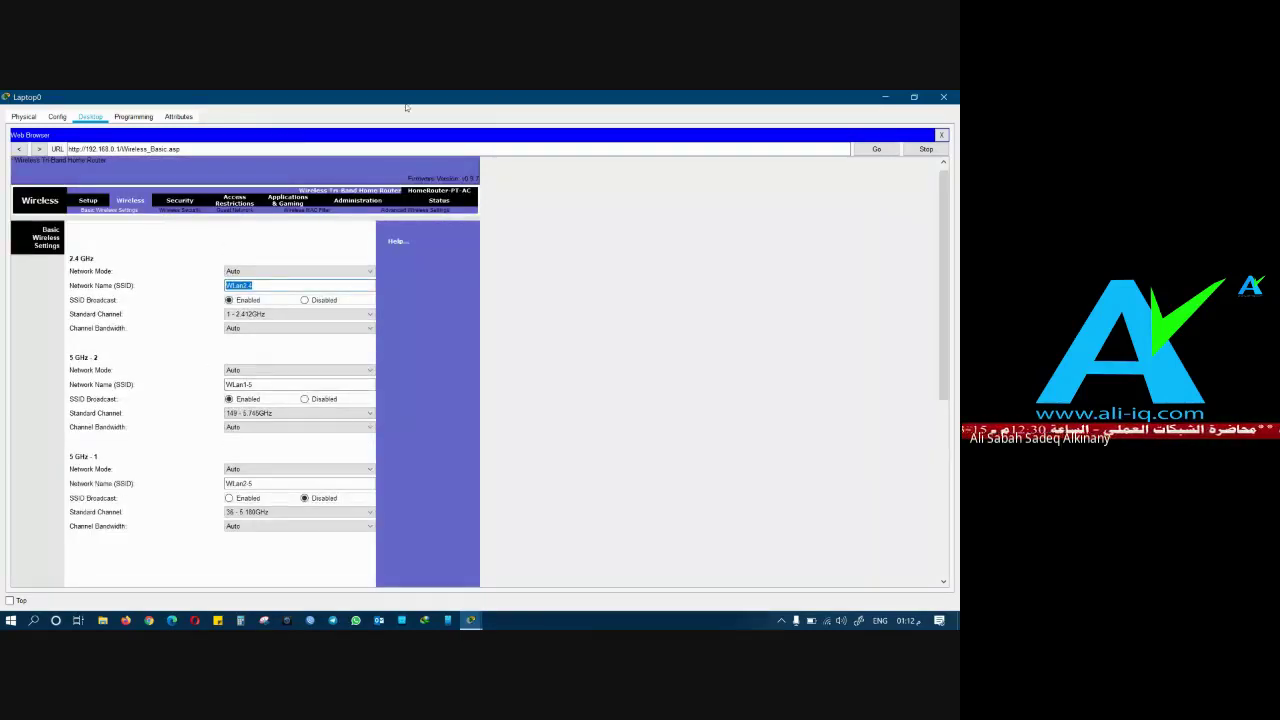
# Step: Shrink the Laptop0 window so the topology is visible and save the router's wireless settings again
pyautogui.click(914, 97)
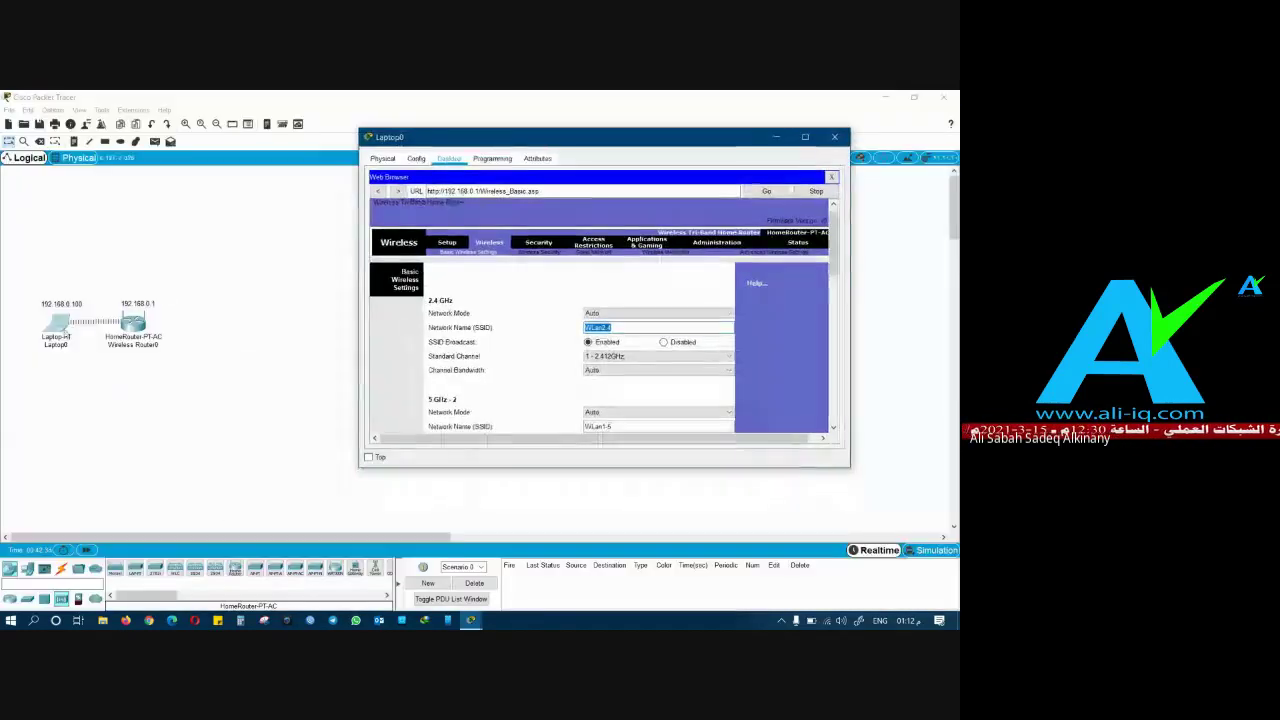
pyautogui.scroll(-10, 525, 385)
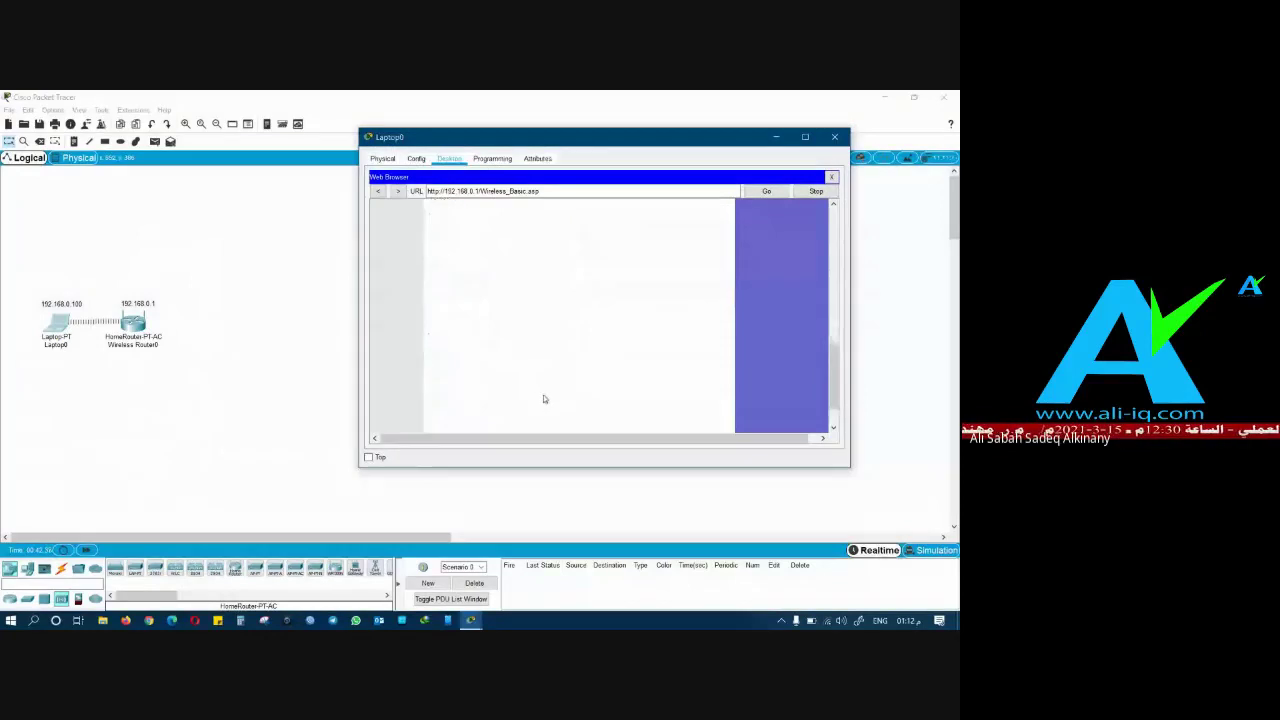
pyautogui.click(603, 416)
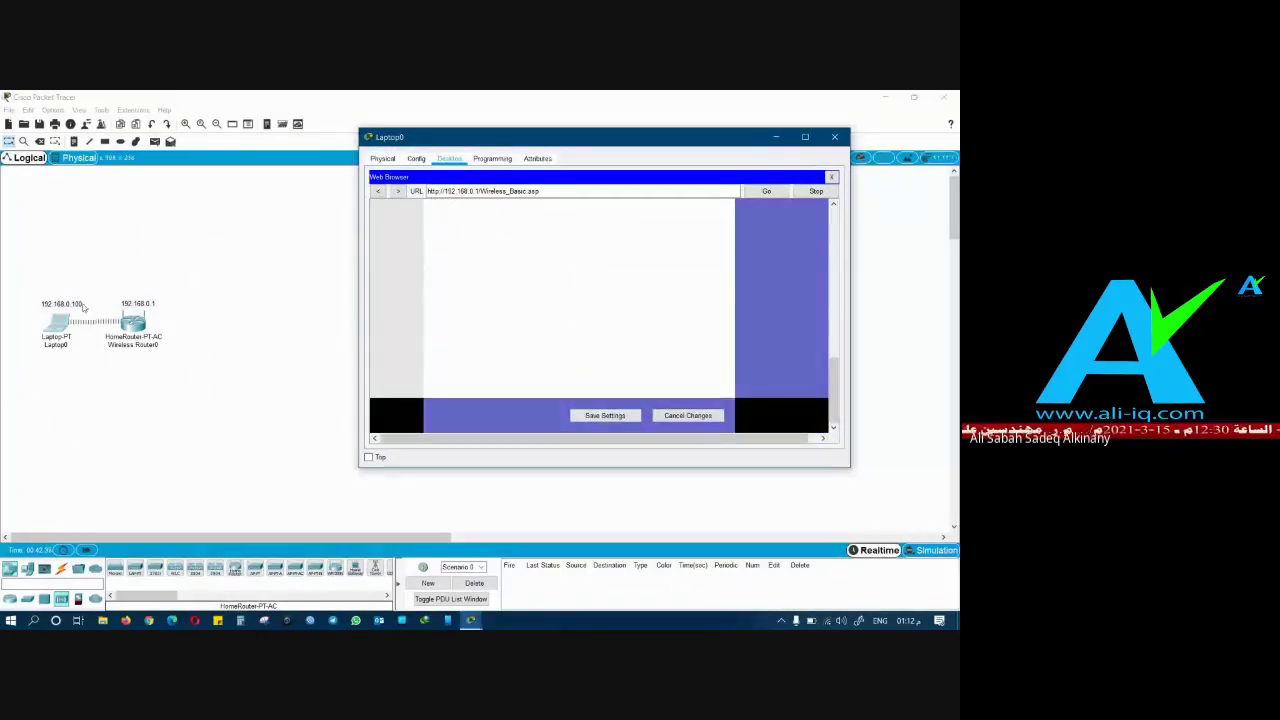
pyautogui.click(601, 418)
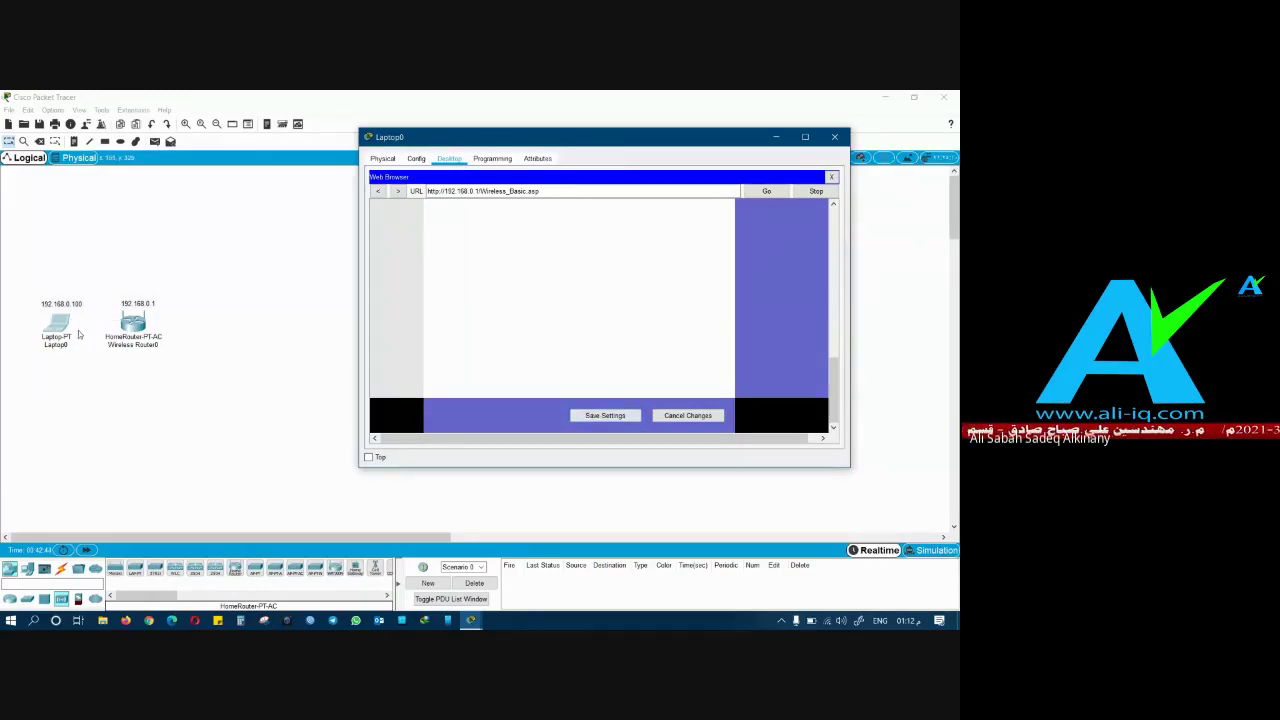
pyautogui.scroll(2, 460, 279)
pyautogui.scroll(5, 460, 279)
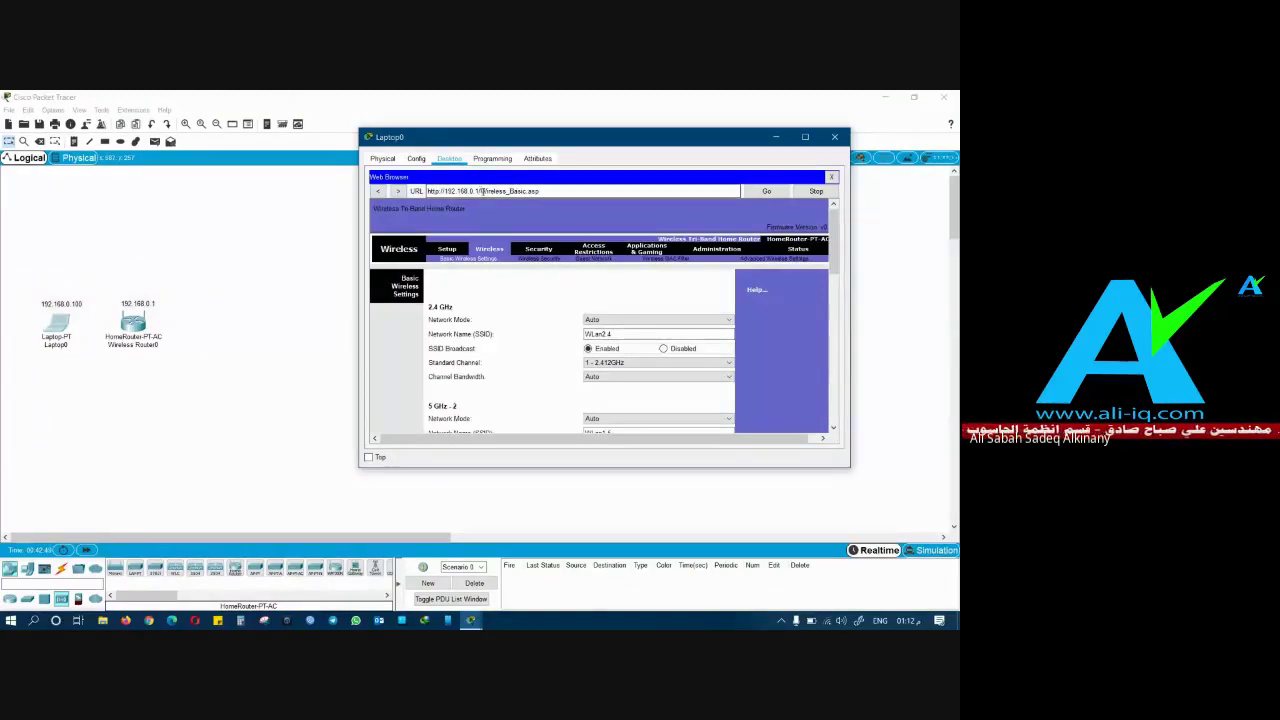
pyautogui.moveTo(481, 190); pyautogui.dragTo(631, 192)
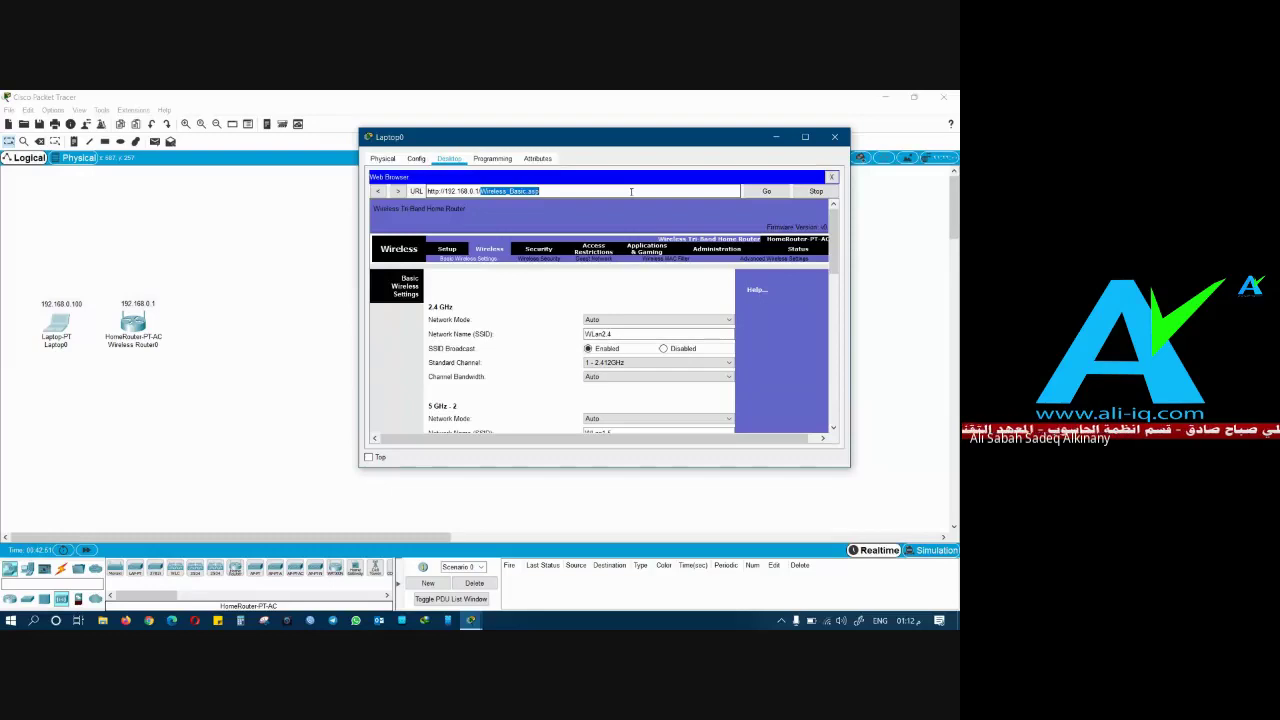
pyautogui.press('BackSpace')
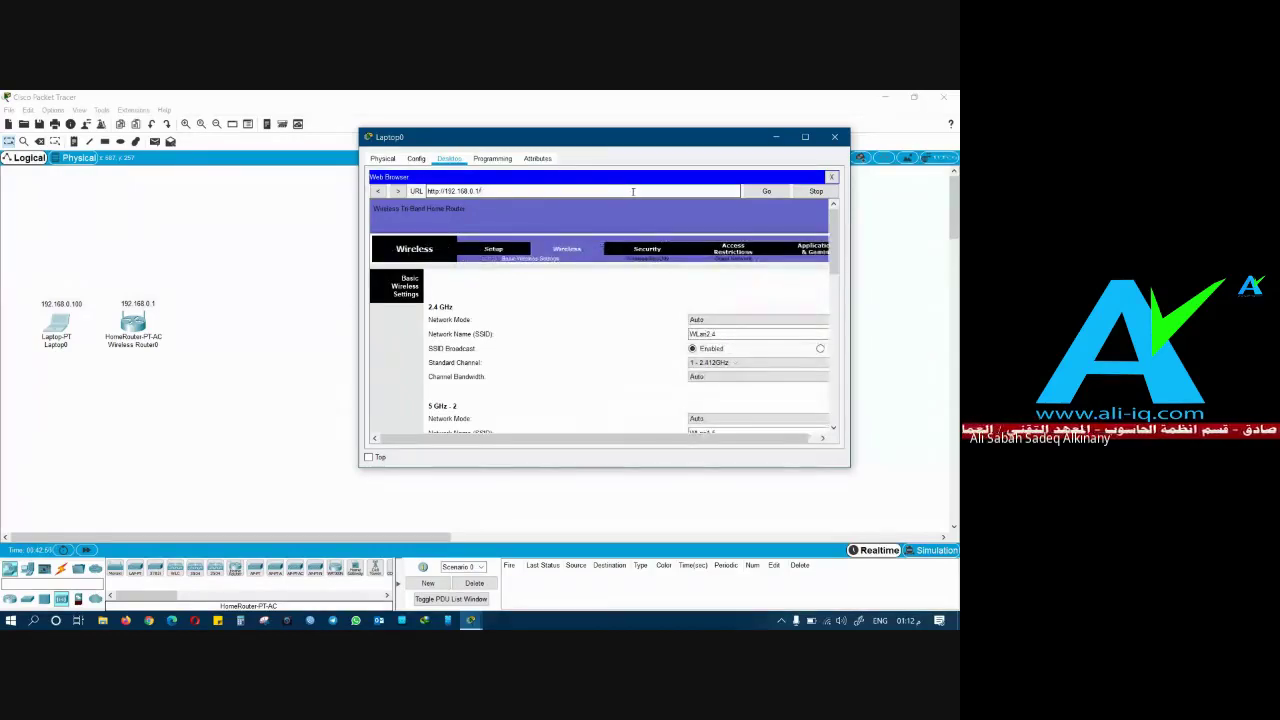
pyautogui.scroll(-5, 609, 357)
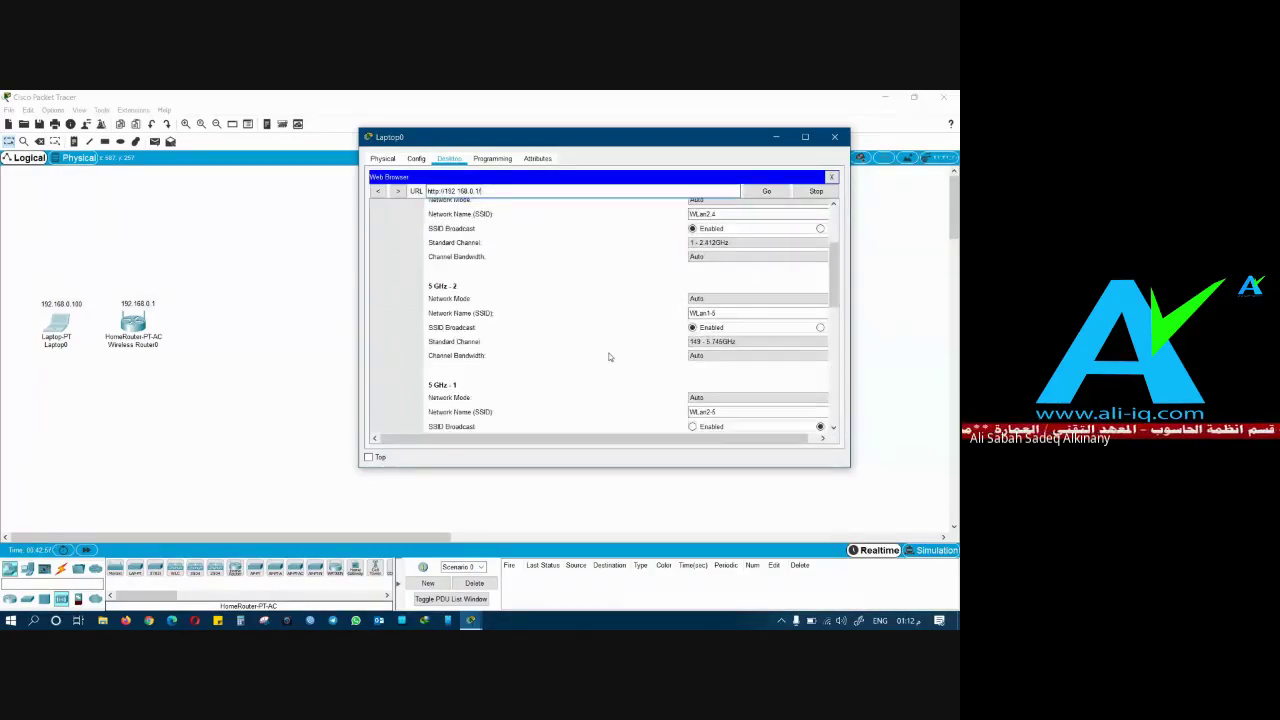
pyautogui.scroll(-1, 512, 285)
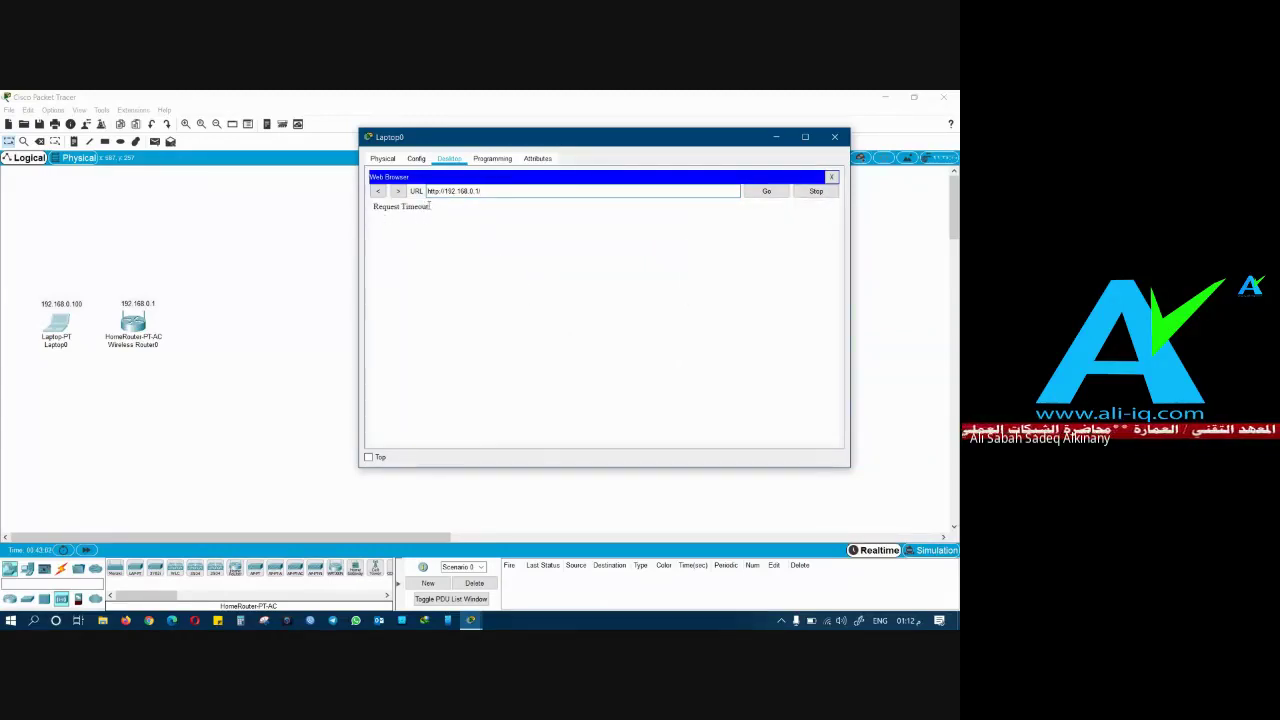
pyautogui.moveTo(428, 207); pyautogui.dragTo(370, 208)
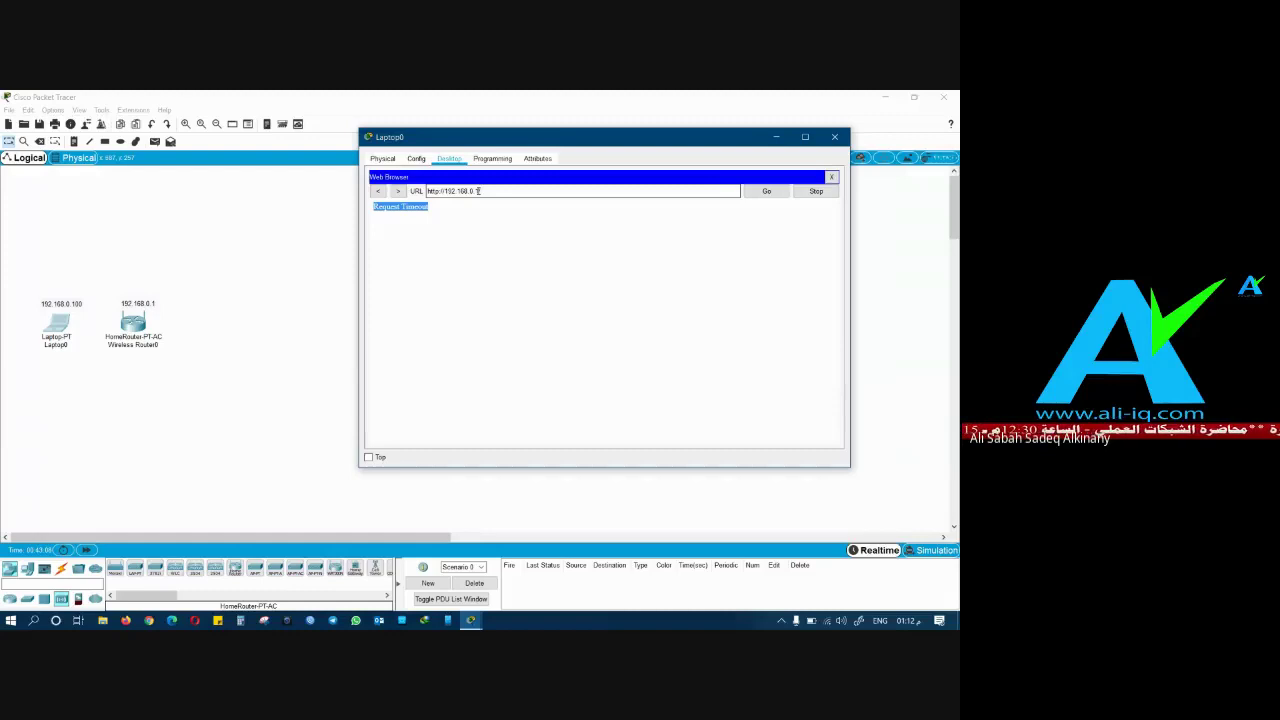
pyautogui.click(830, 177)
pyautogui.click(830, 177)
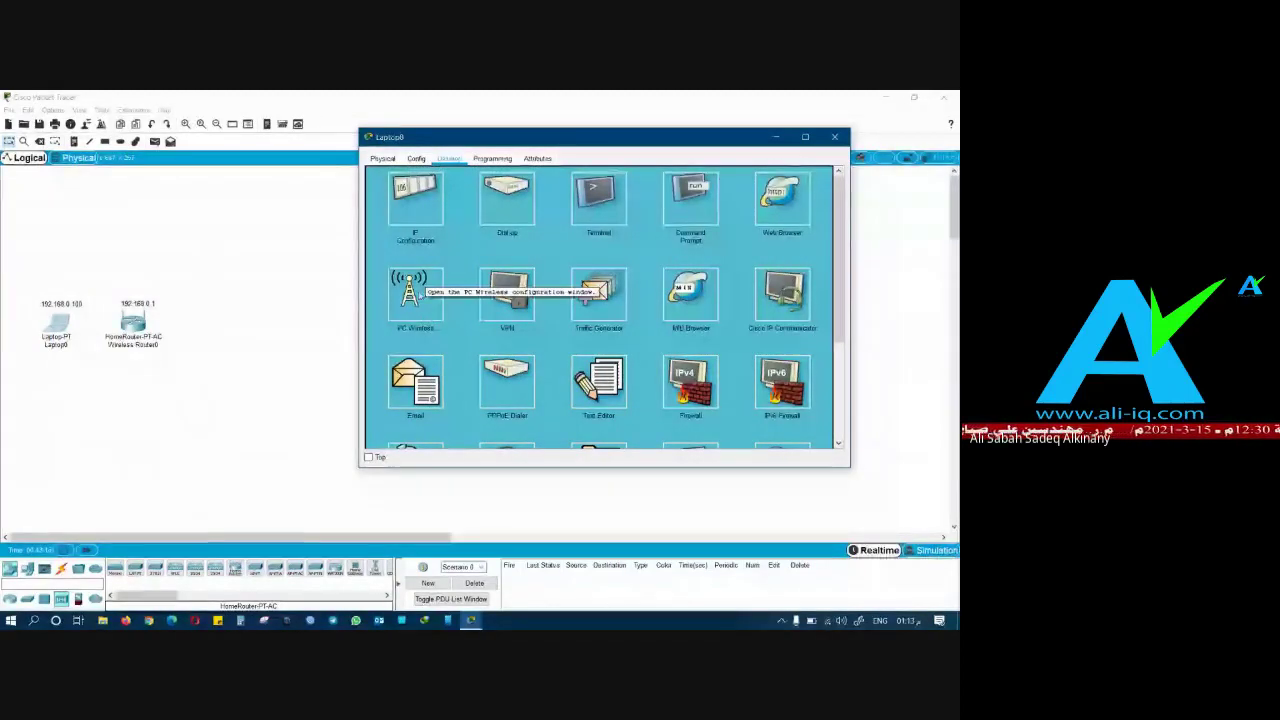
# Step: Connect Laptop0 to the WLan2.4 network with the PC Wireless utility, check the link information and close the utility
pyautogui.click(827, 621)
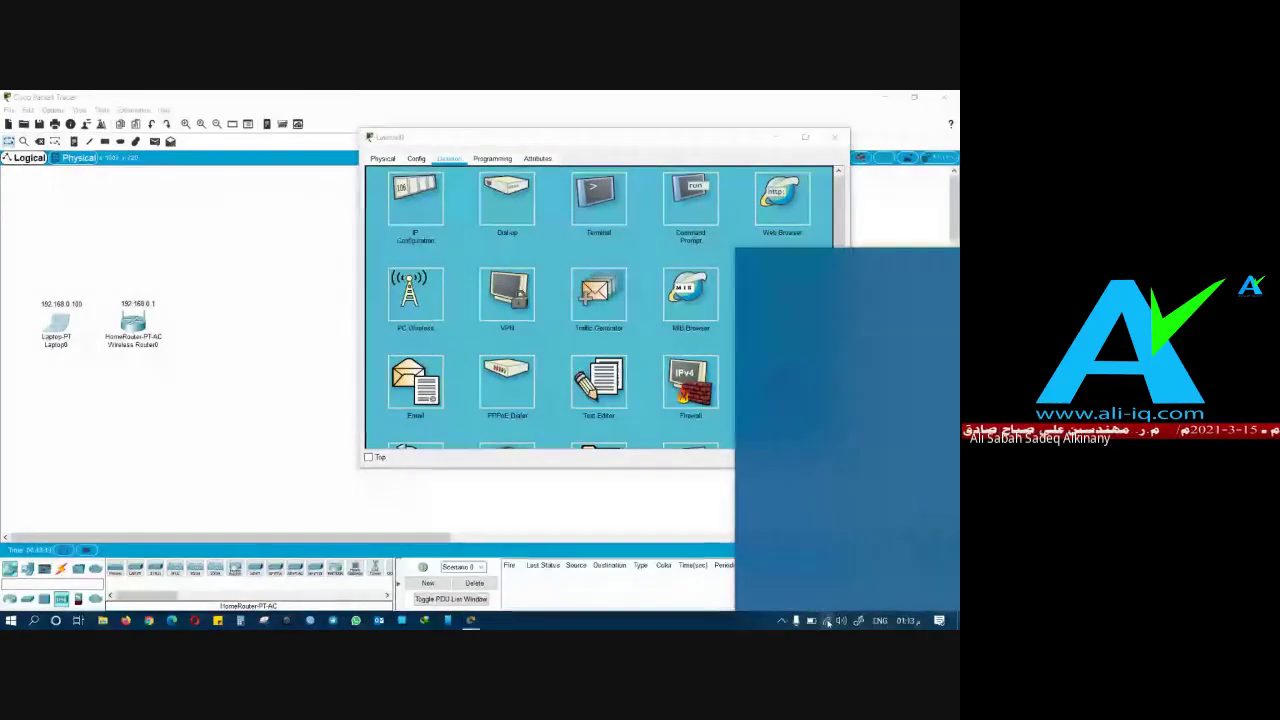
pyautogui.click(827, 621)
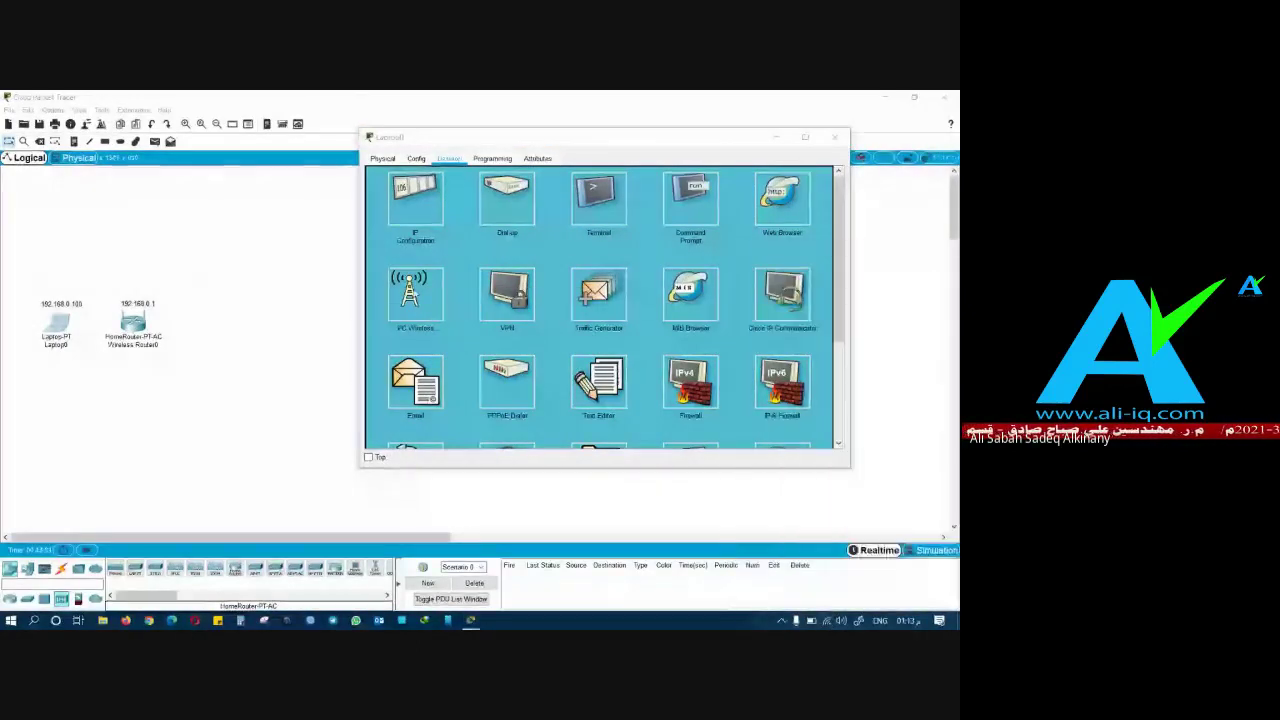
pyautogui.click(414, 291)
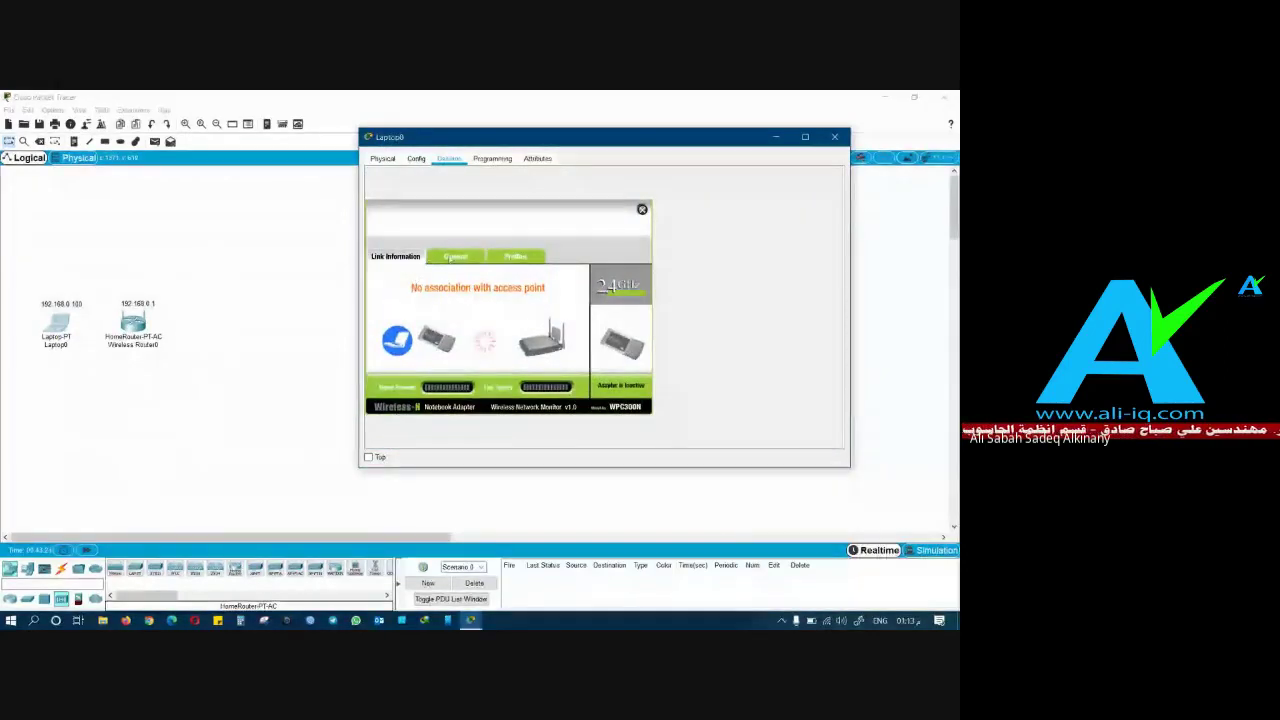
pyautogui.click(457, 257)
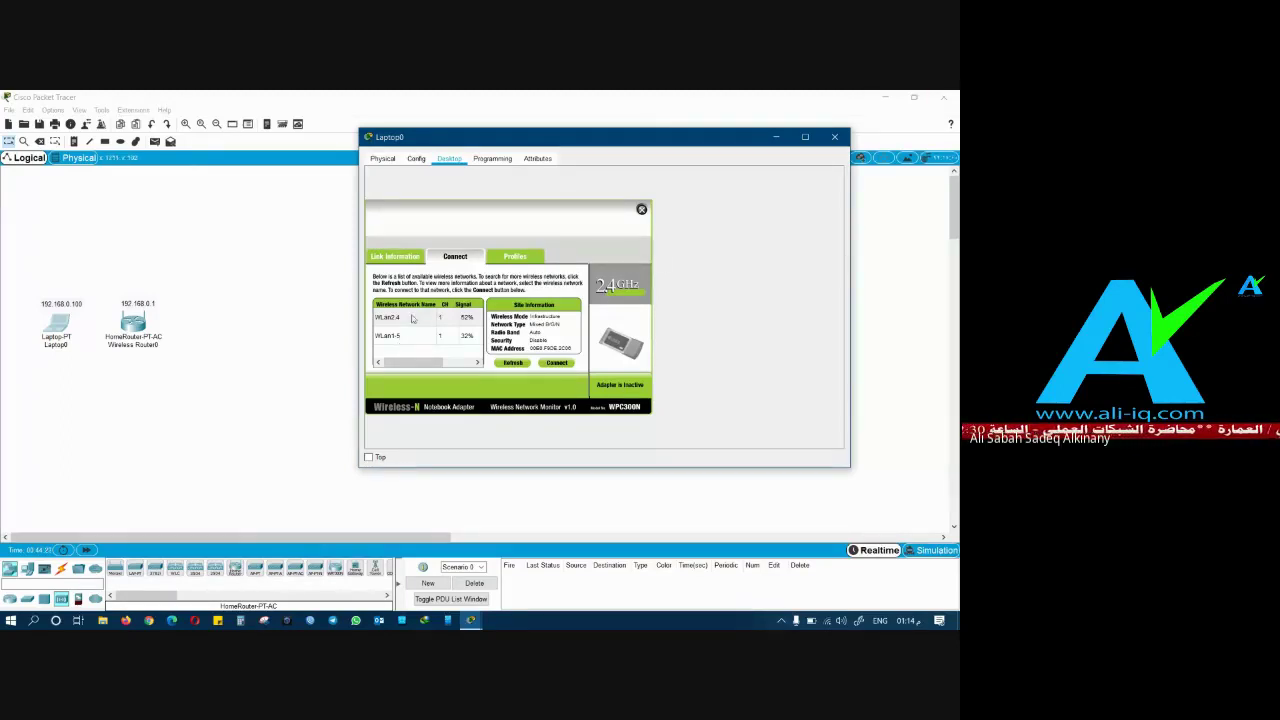
pyautogui.click(411, 318)
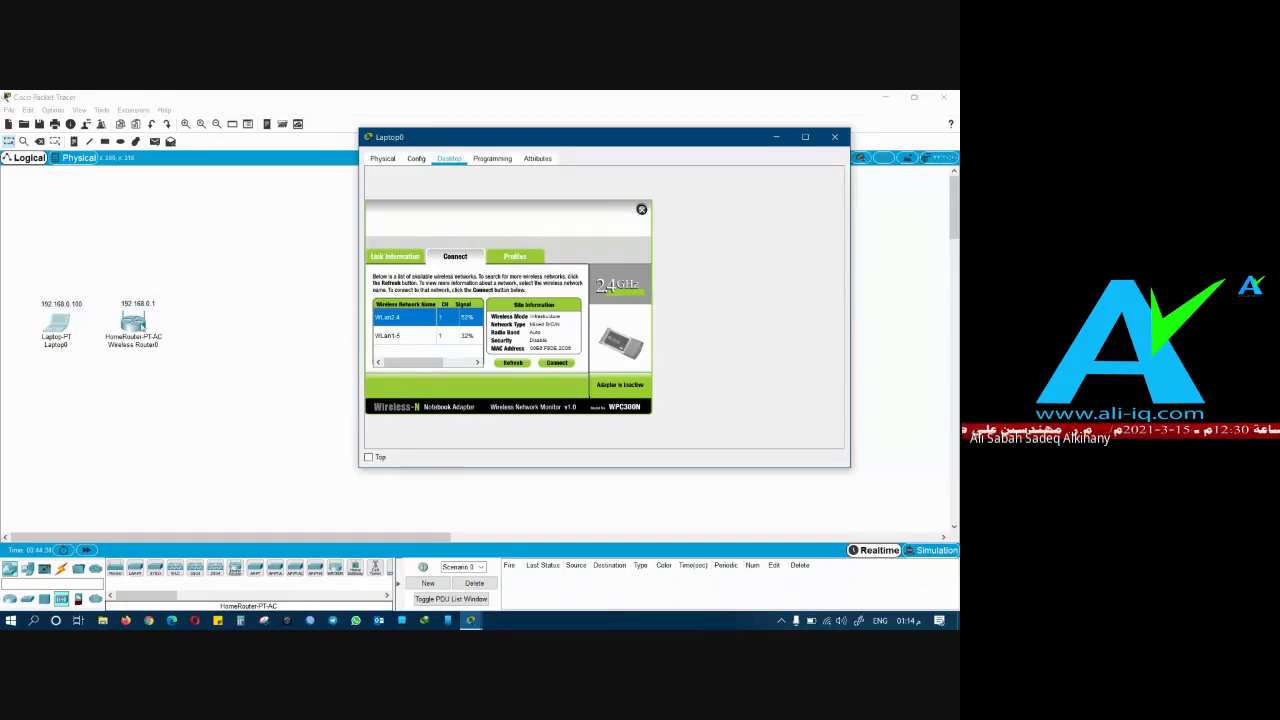
pyautogui.click(557, 364)
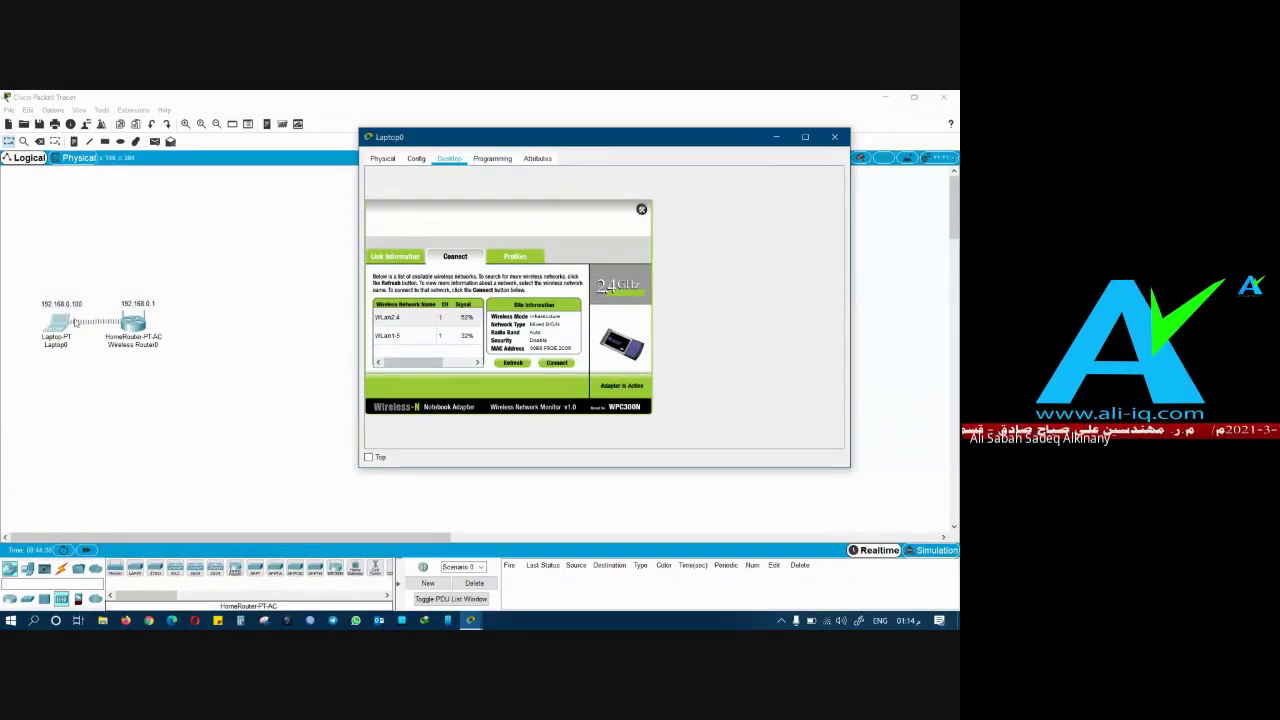
pyautogui.click(387, 258)
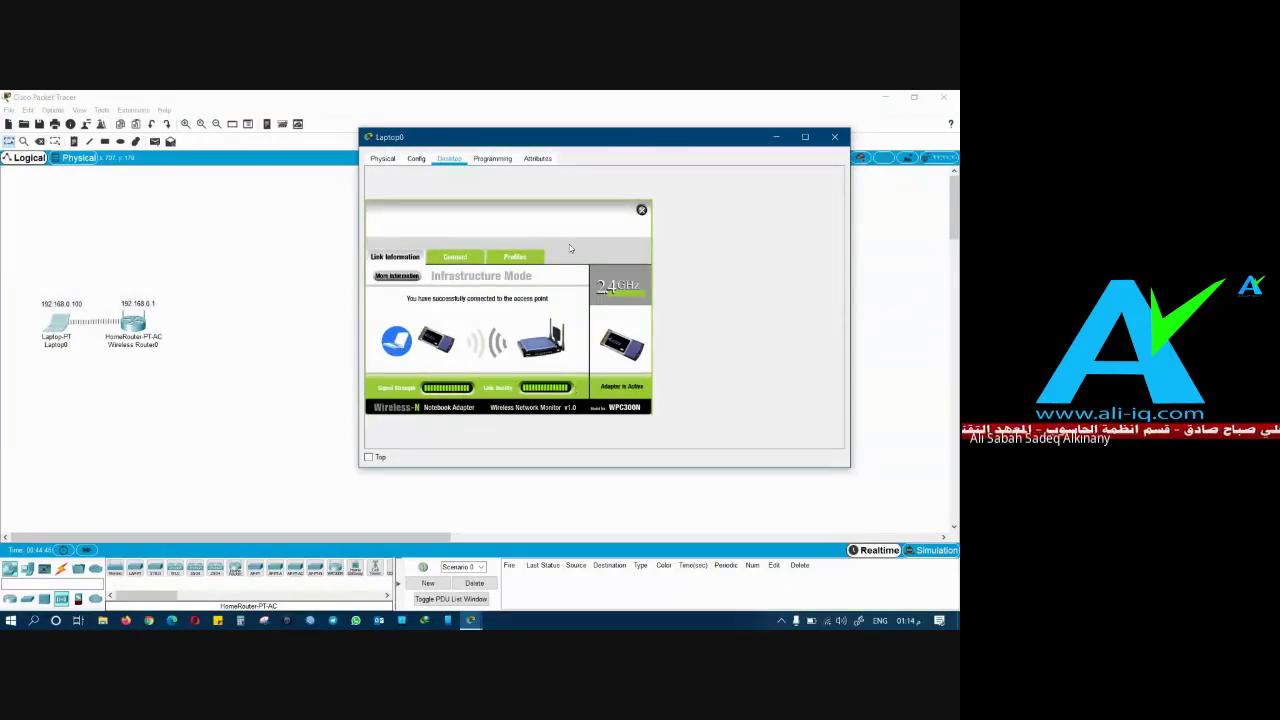
pyautogui.click(641, 211)
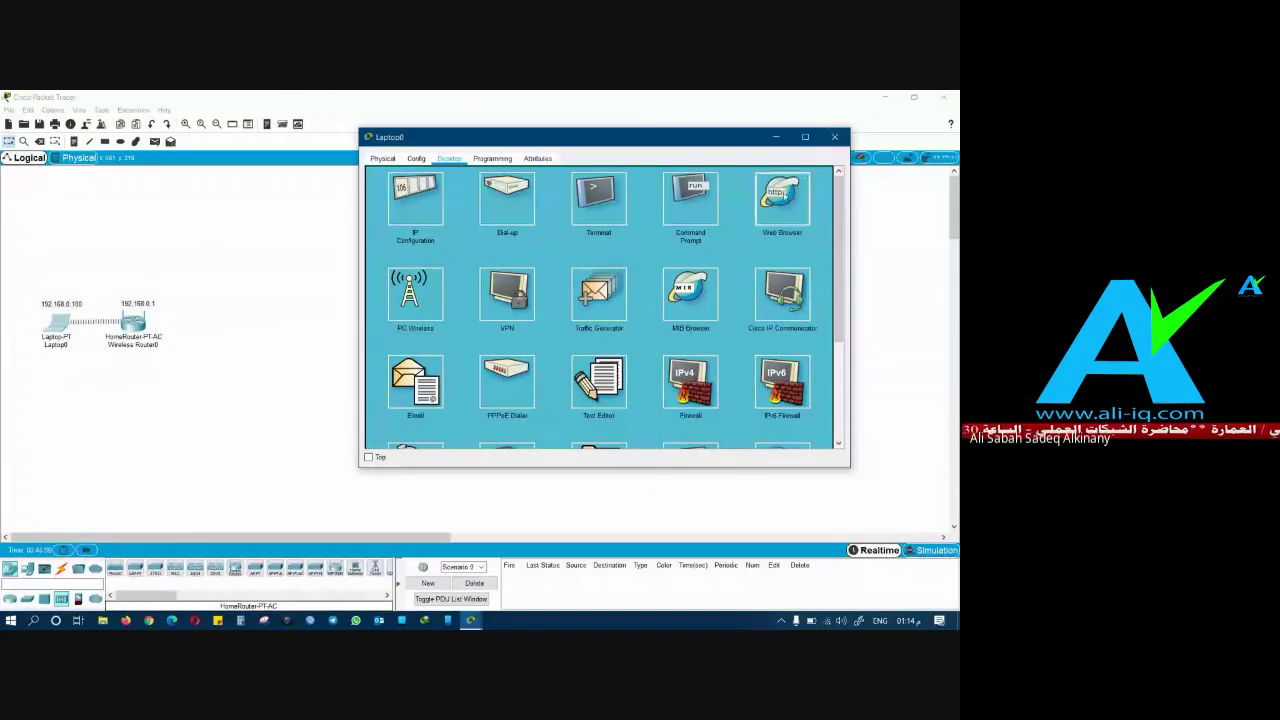
# Step: Open 192.168.0.1 in Laptop0's web browser and log in with the router's user name and password
pyautogui.click(783, 198)
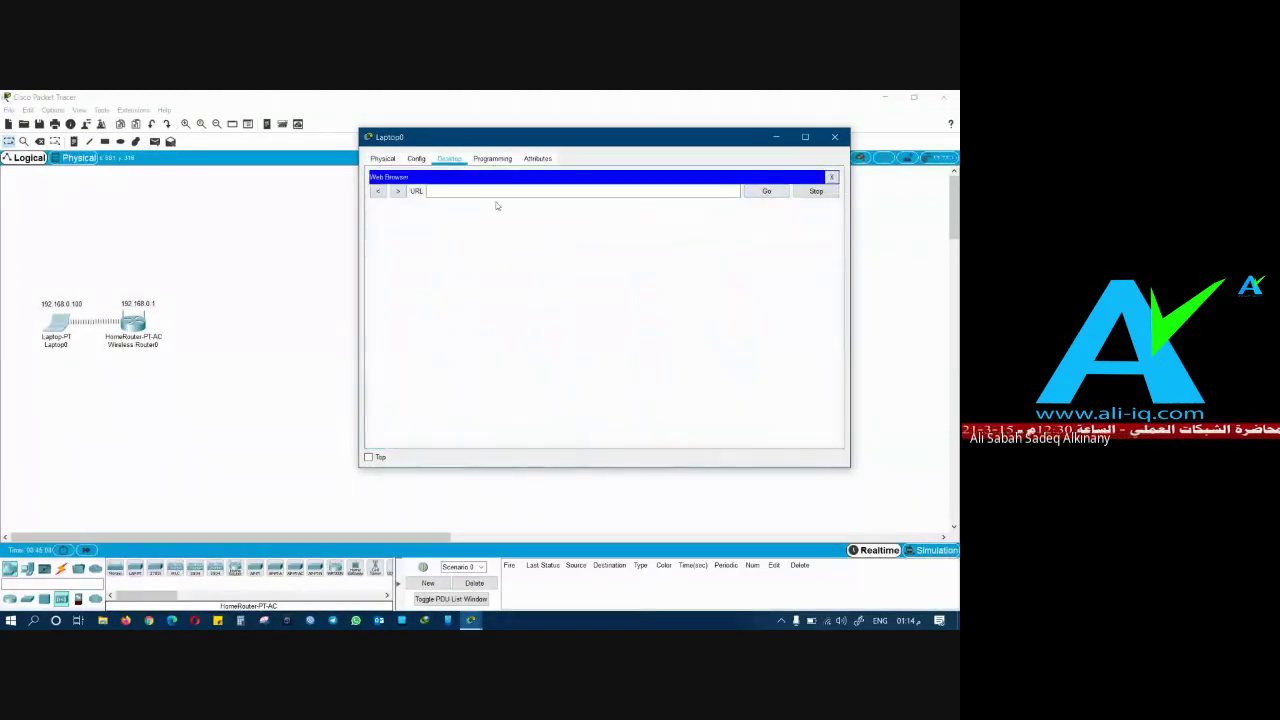
pyautogui.click(450, 194)
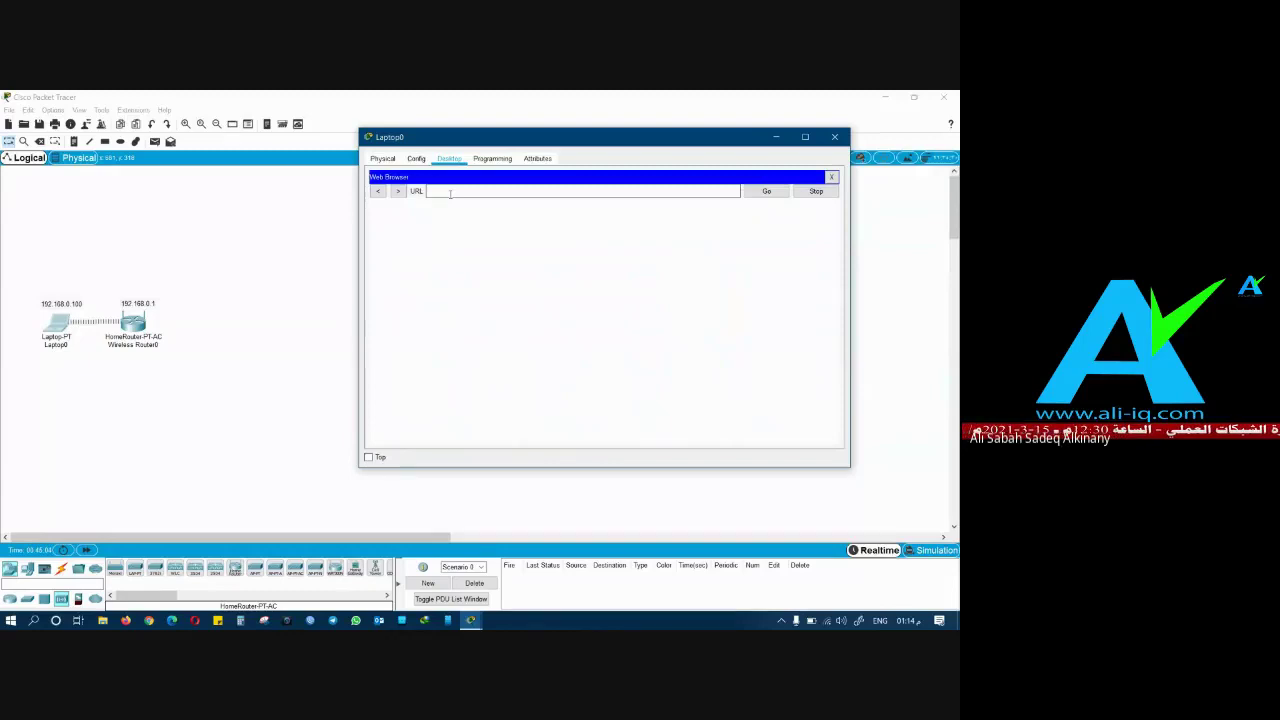
pyautogui.write('192.168.0.1')
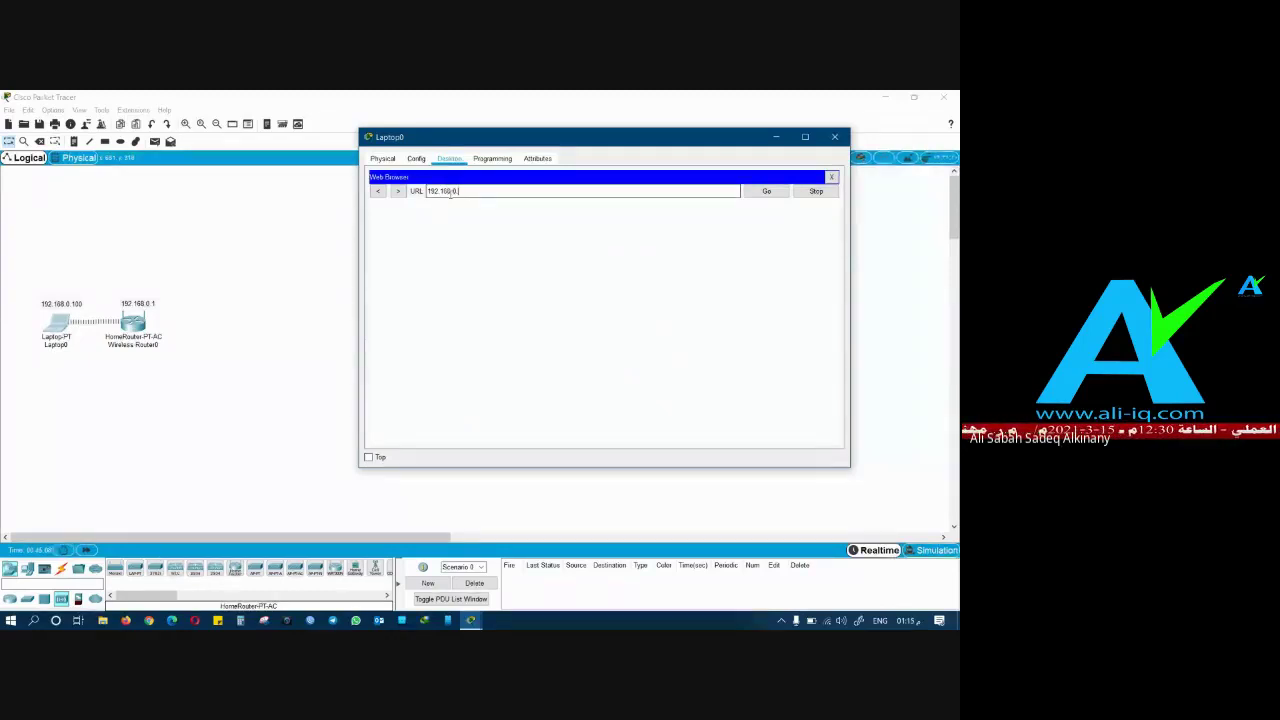
pyautogui.press('Return')
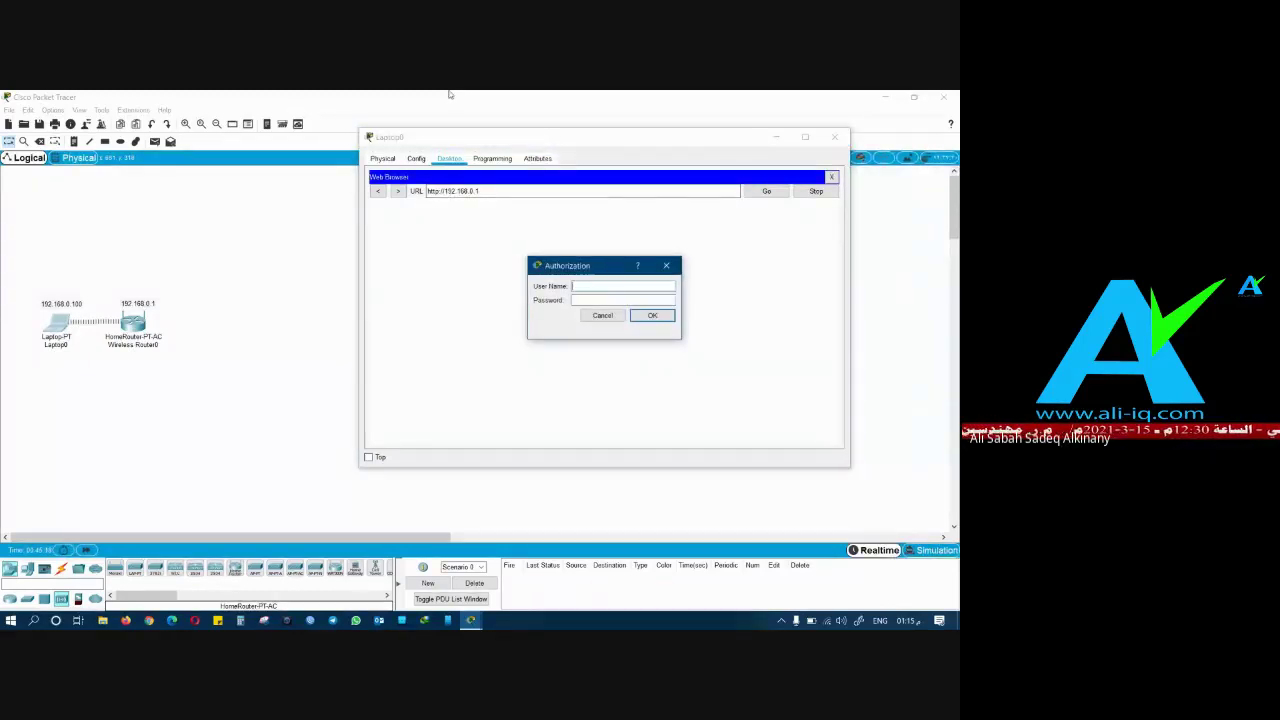
pyautogui.write('admin')
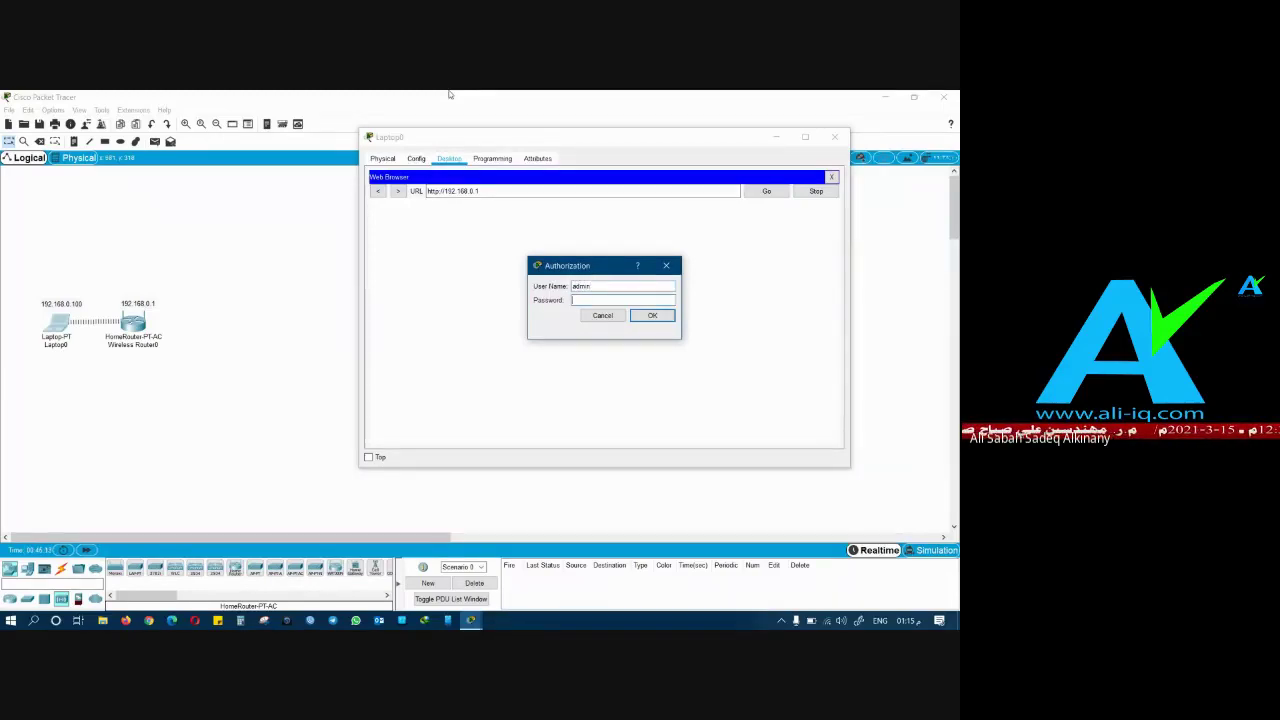
pyautogui.write('admin')
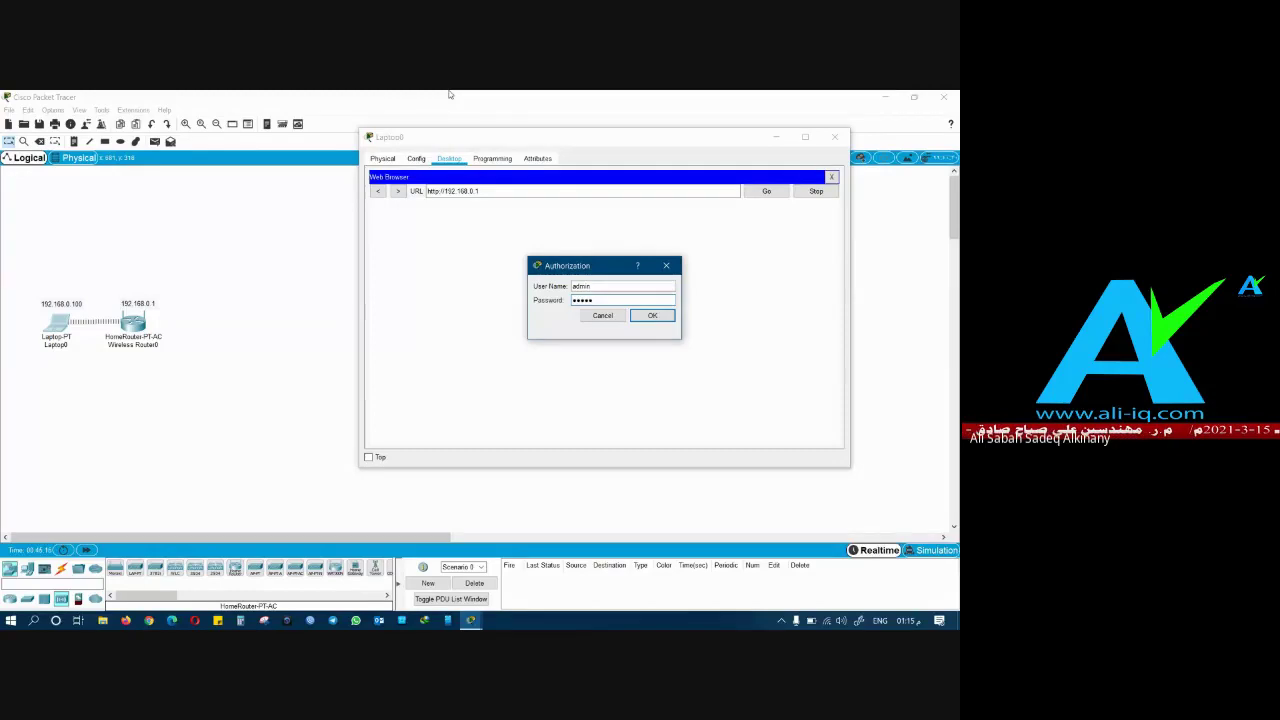
pyautogui.press('Return')
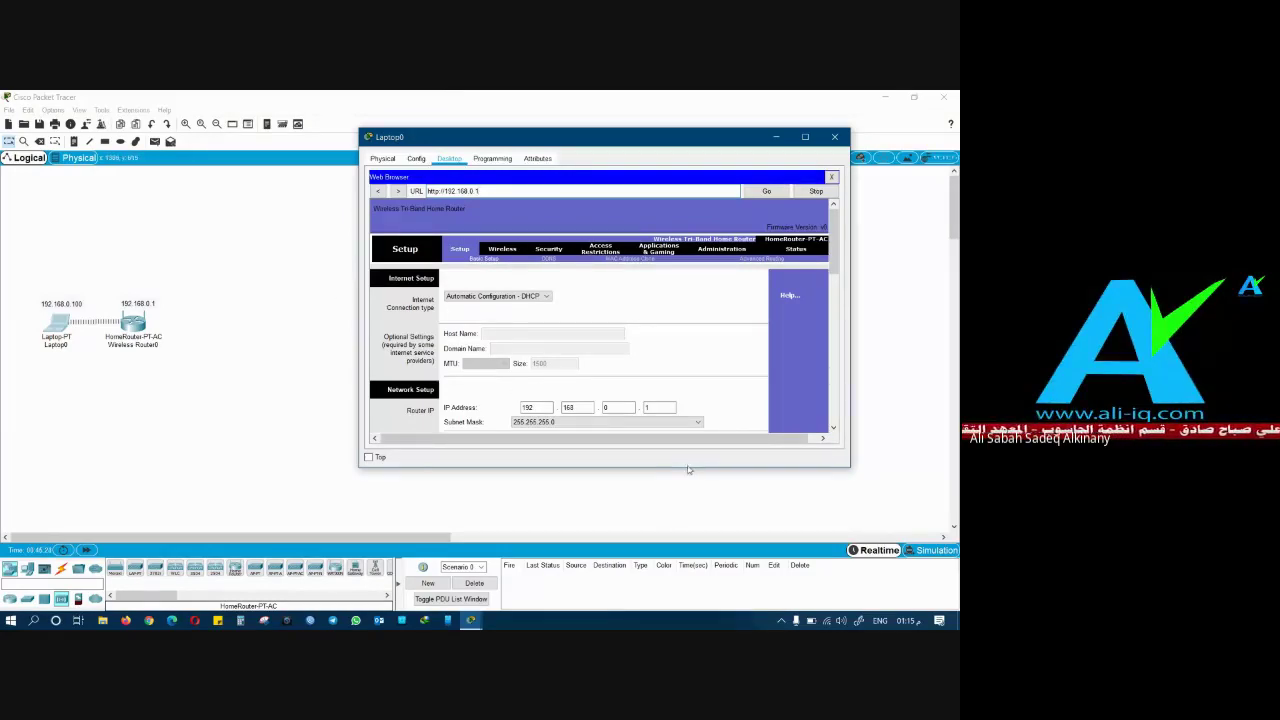
# Step: Enlarge the Laptop0 window and look through the router's wireless settings and the router password fields in its administration settings
pyautogui.moveTo(687, 500); pyautogui.dragTo(687, 628)
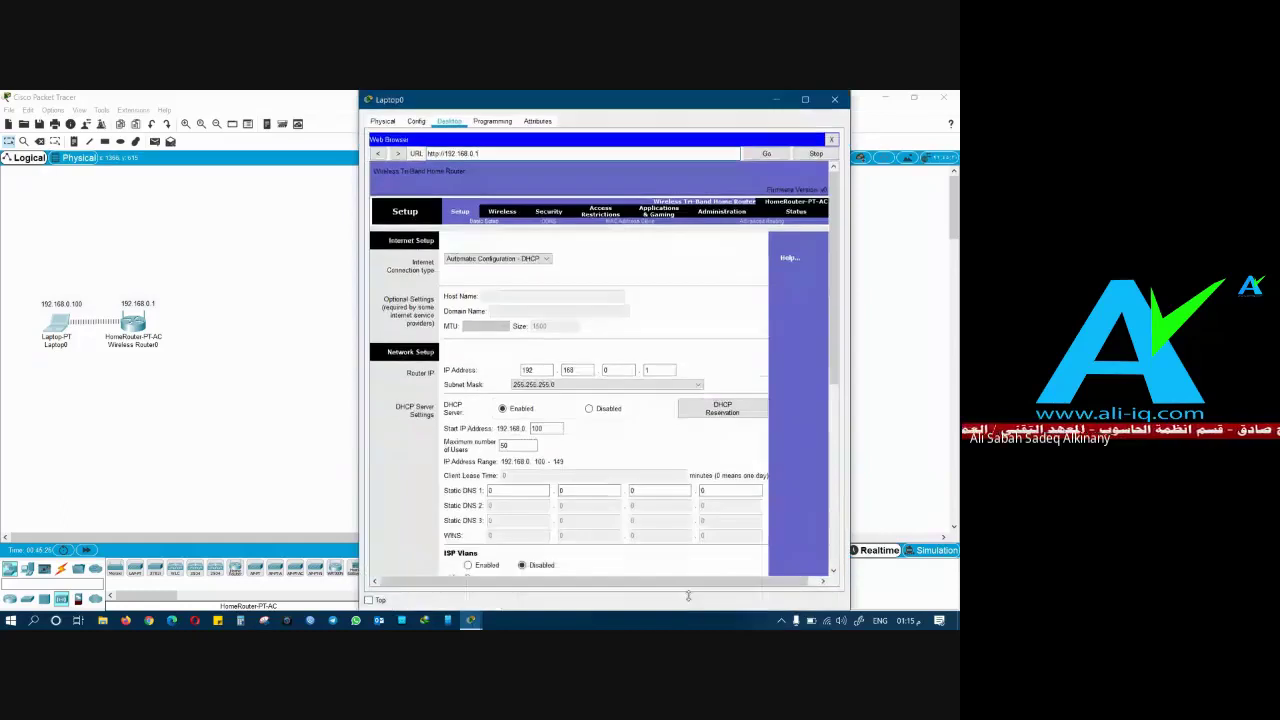
pyautogui.click(503, 212)
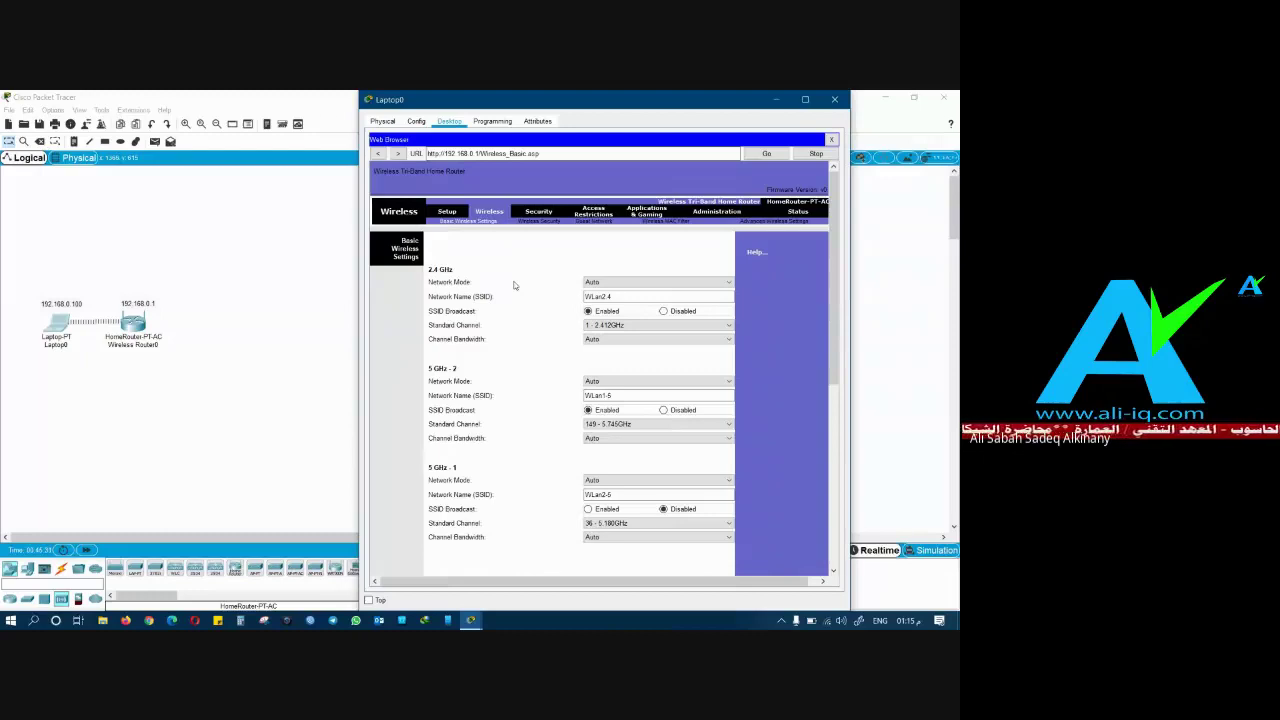
pyautogui.click(716, 211)
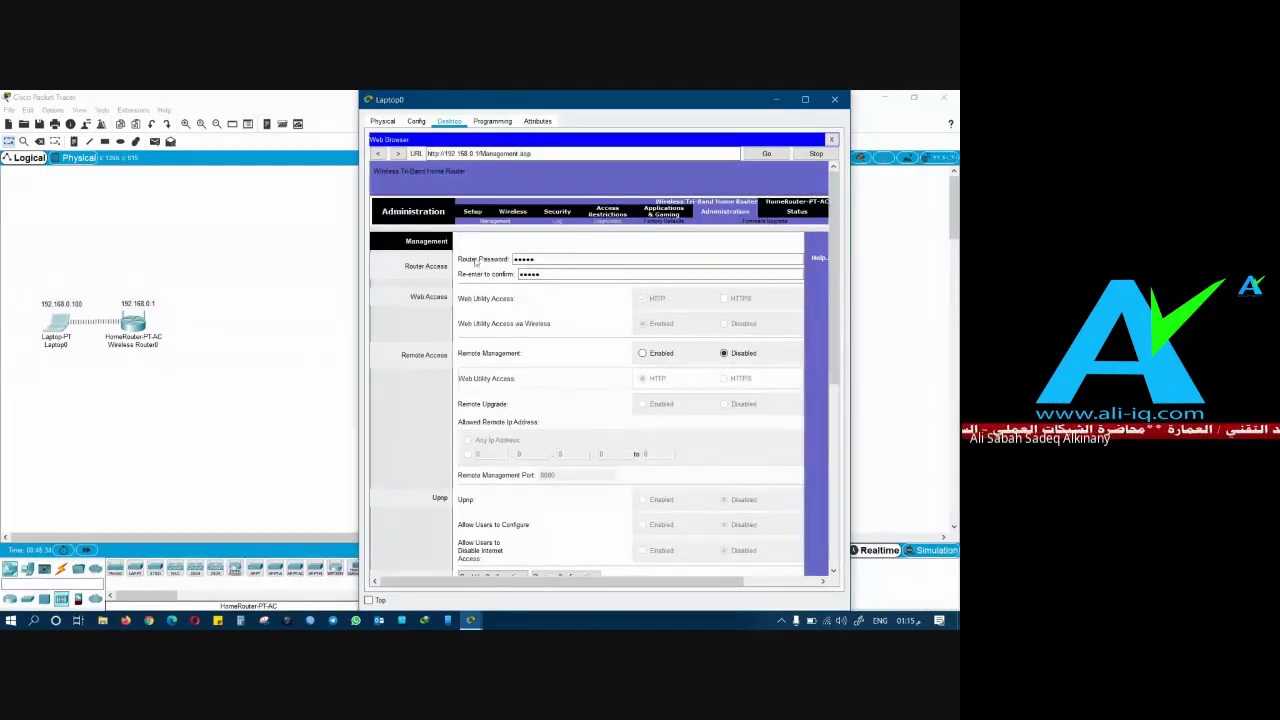
pyautogui.click(512, 261)
pyautogui.press('Tab')
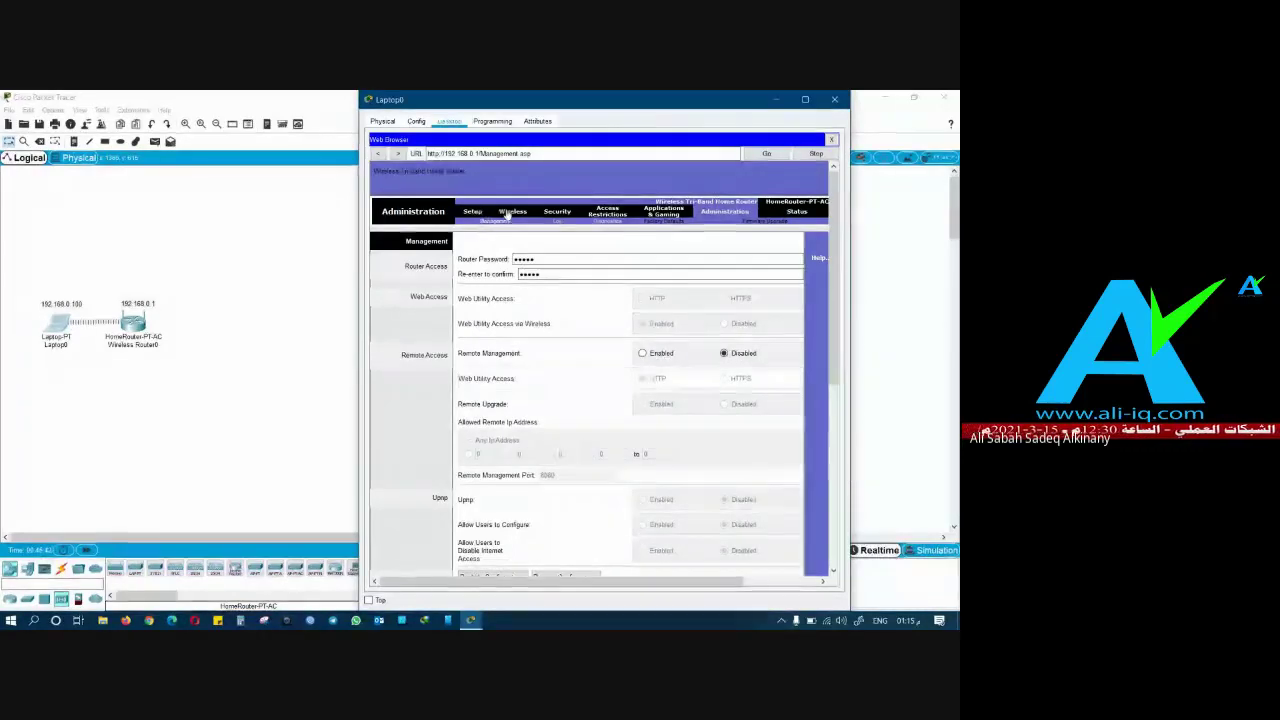
# Step: Review the basic wireless settings of the 2.4 GHz, 5 GHz - 2 and 5 GHz - 1 bands down to the save option
pyautogui.click(508, 212)
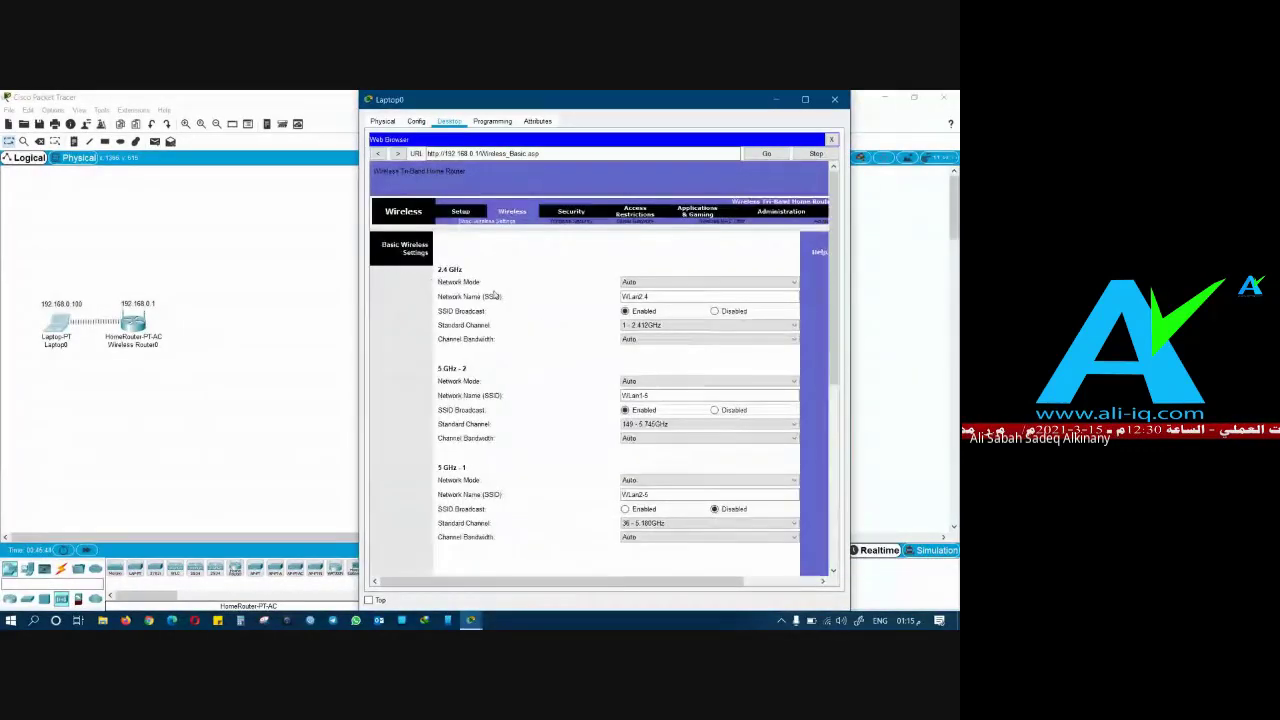
pyautogui.scroll(-3, 457, 367)
pyautogui.scroll(-5, 457, 367)
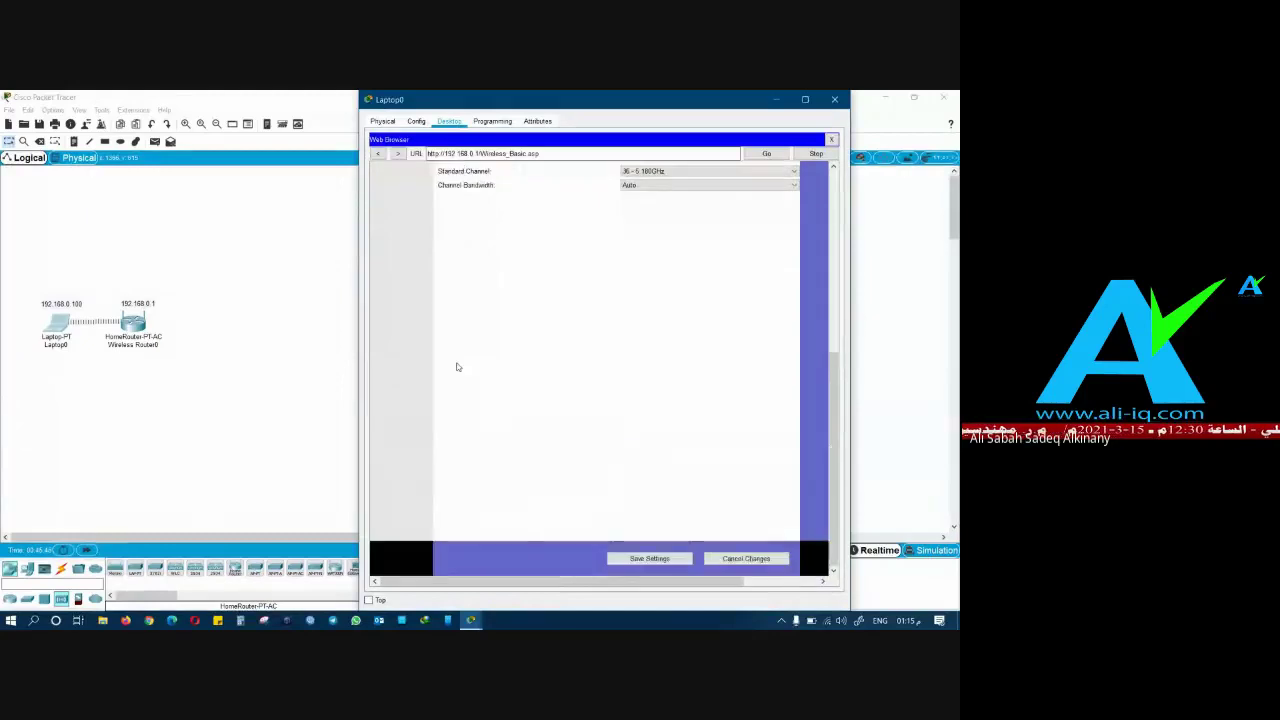
pyautogui.scroll(8, 565, 350)
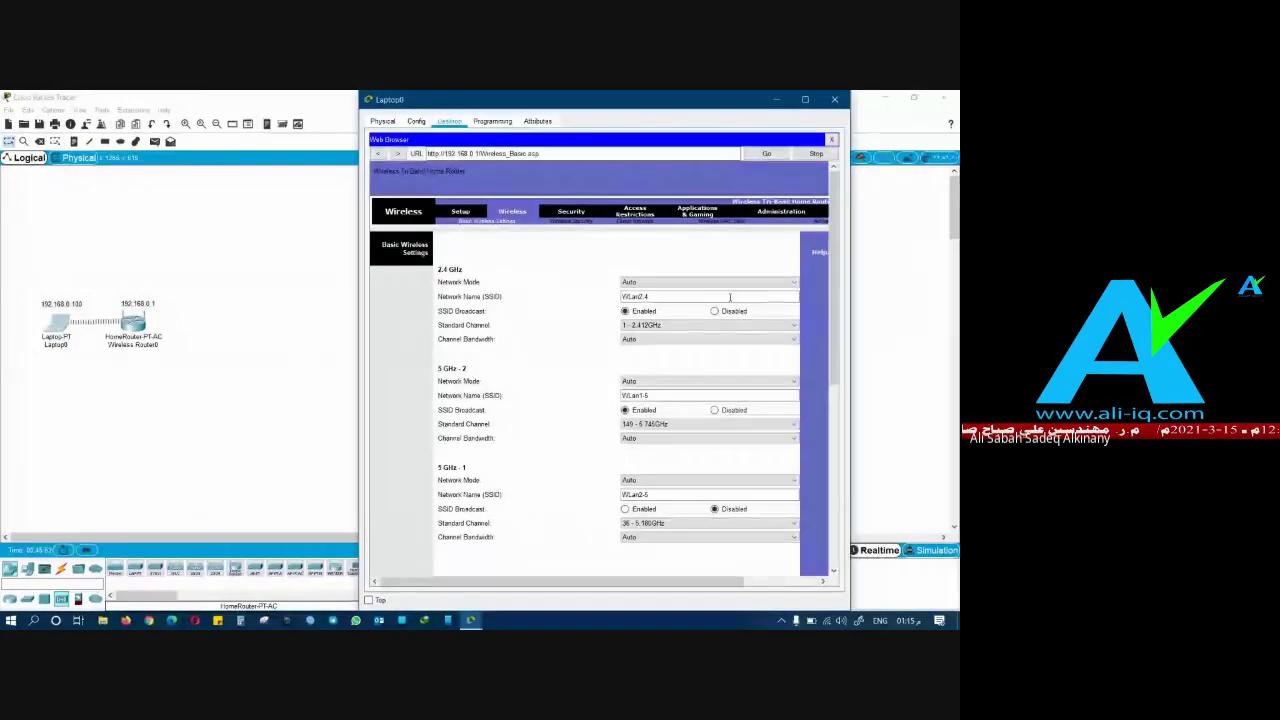
pyautogui.click(730, 297)
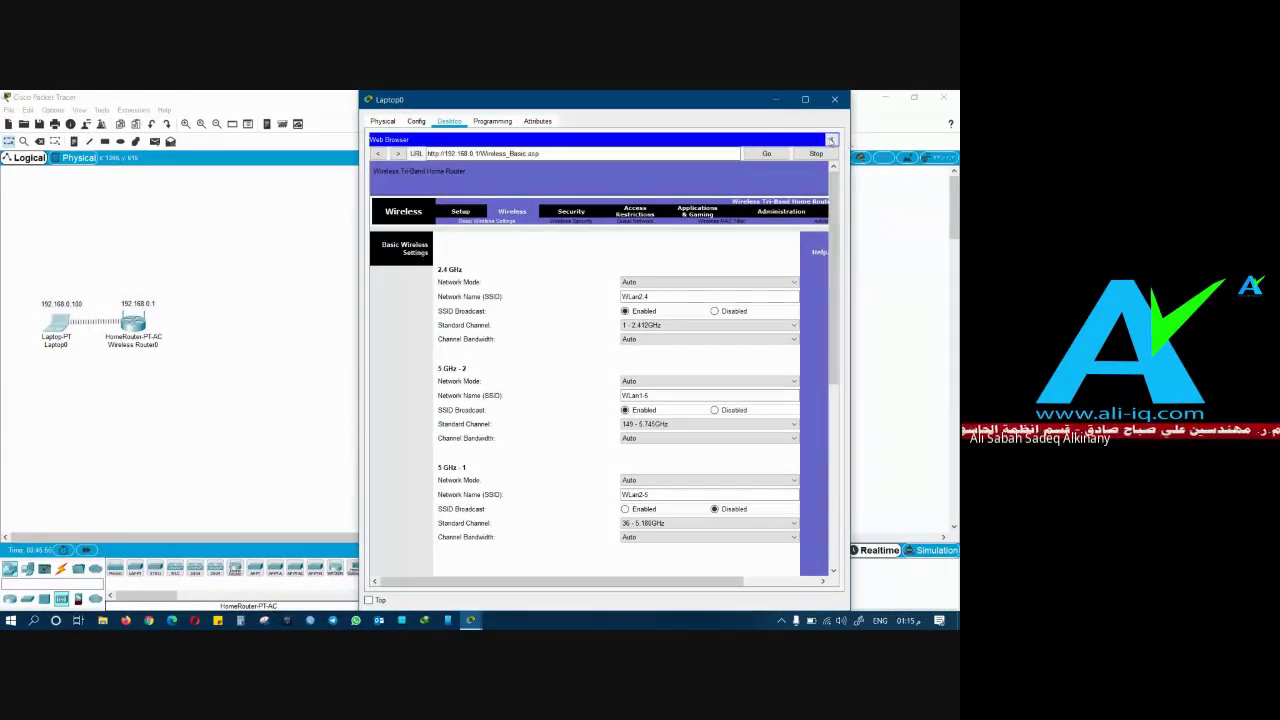
# Step: Close the web browser and open the Command Prompt on Laptop0
pyautogui.click(831, 139)
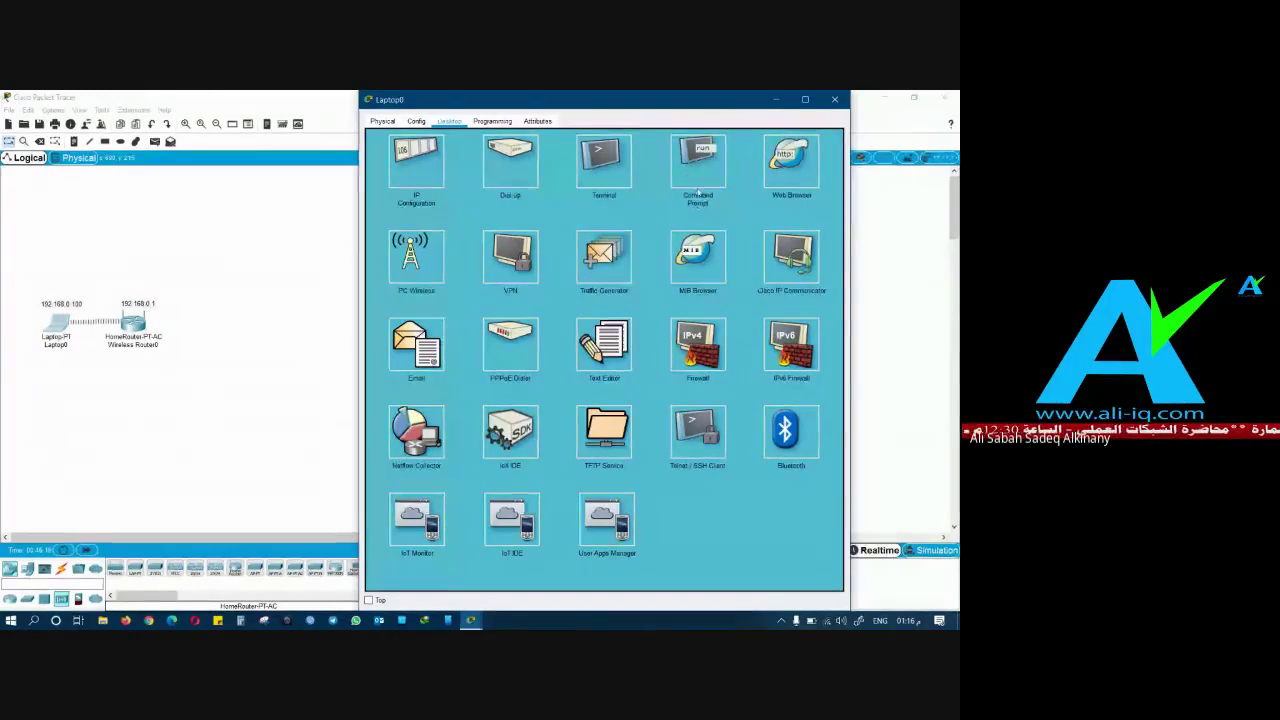
pyautogui.click(698, 166)
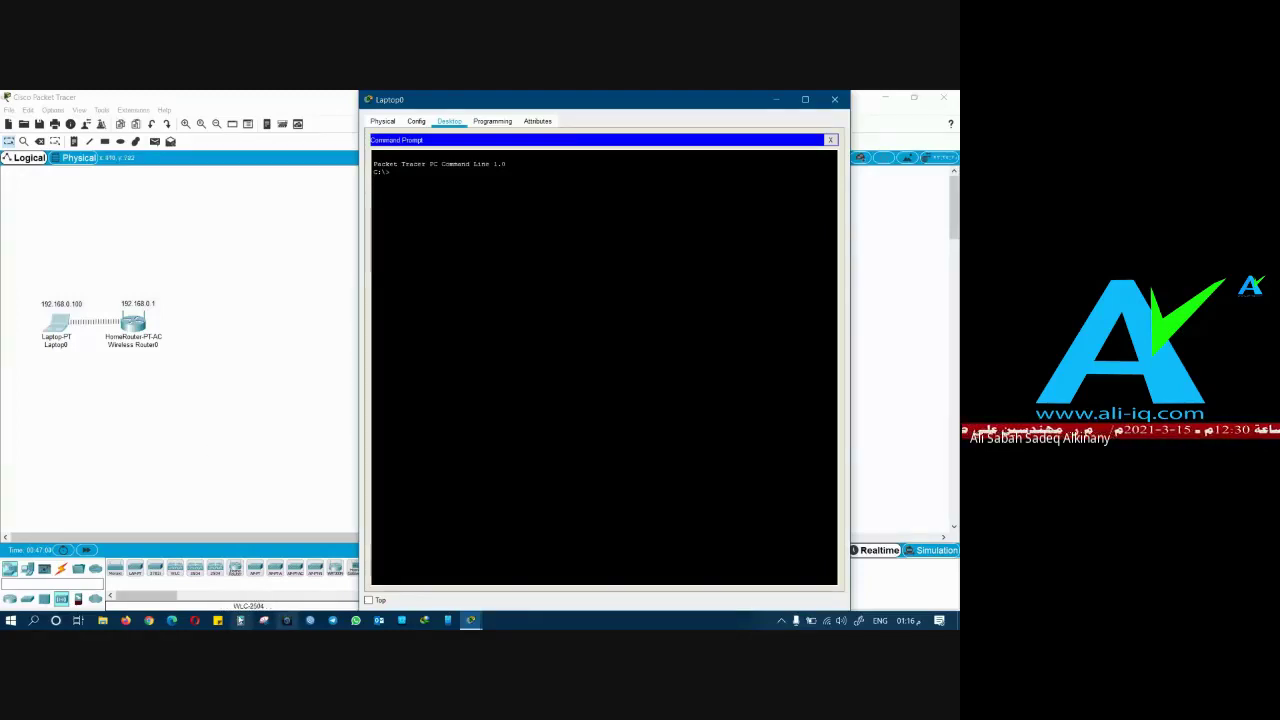
# Step: Switch to the Google Chrome window on the virtual desktop named Desktop 3
pyautogui.click(78, 620)
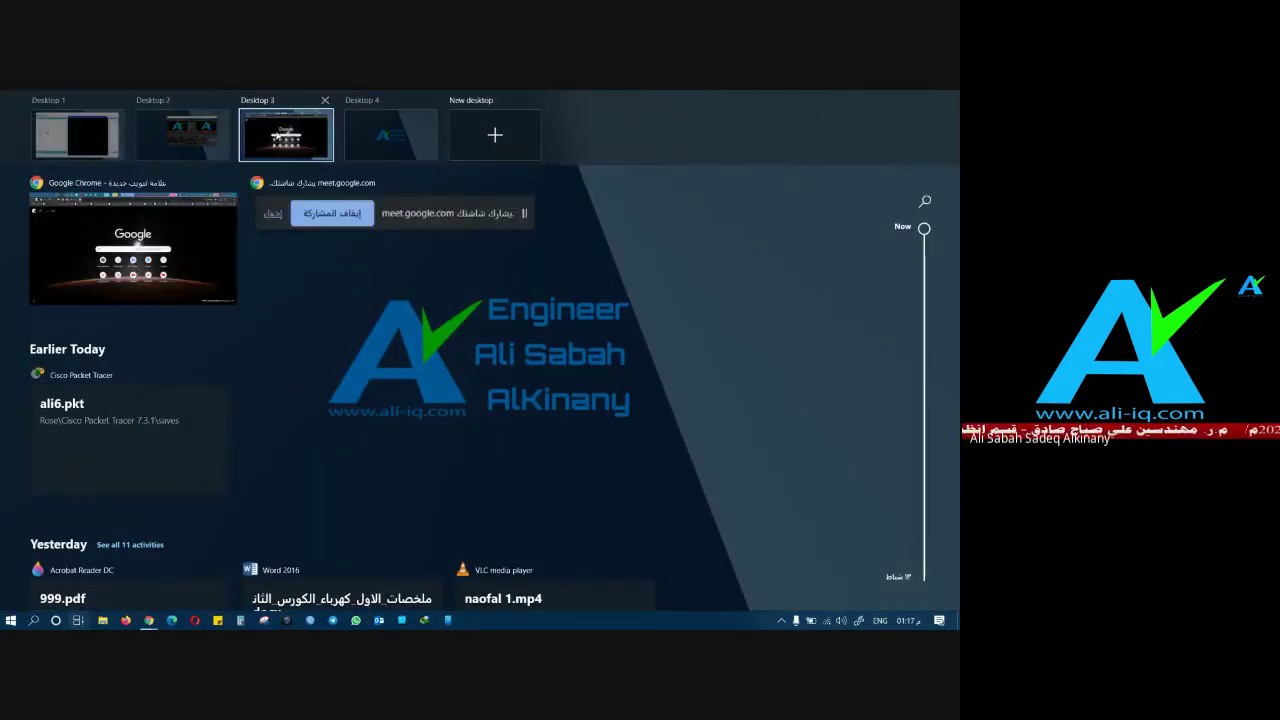
pyautogui.click(287, 137)
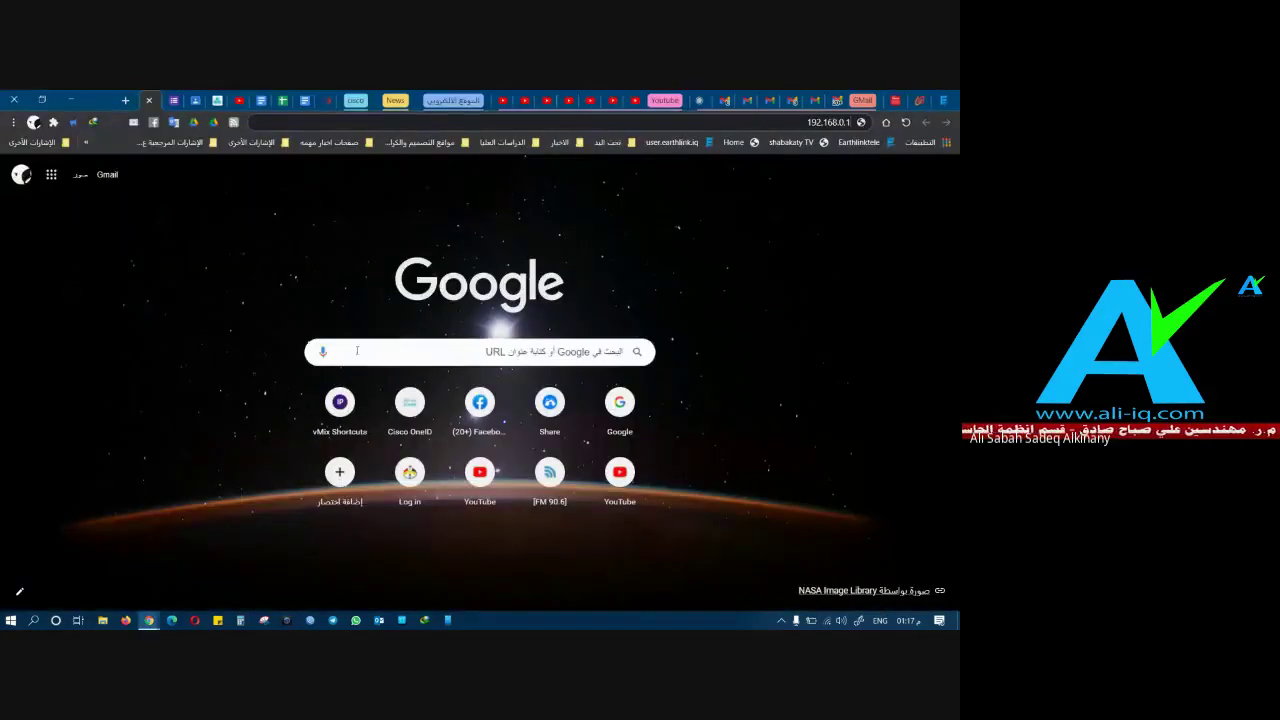